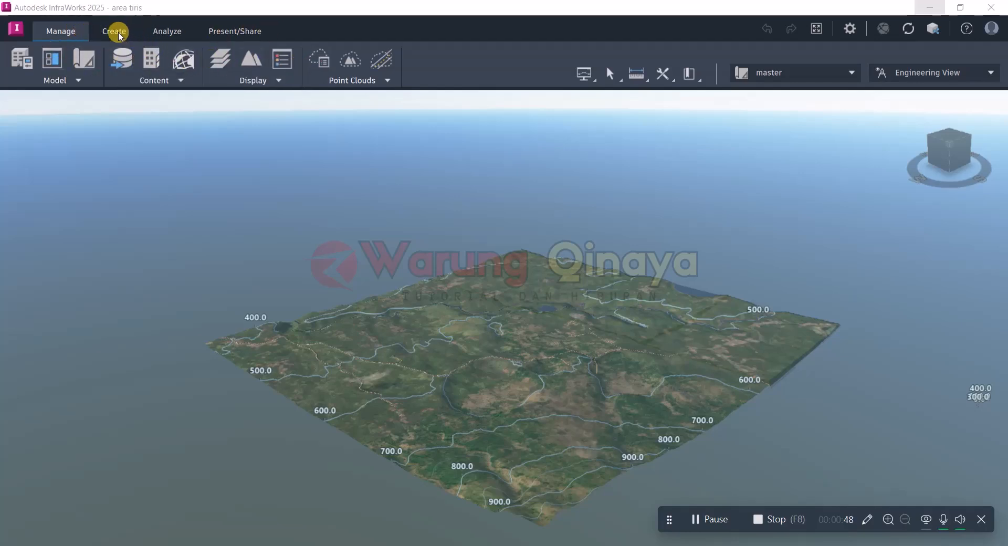
click(111, 31)
click(71, 32)
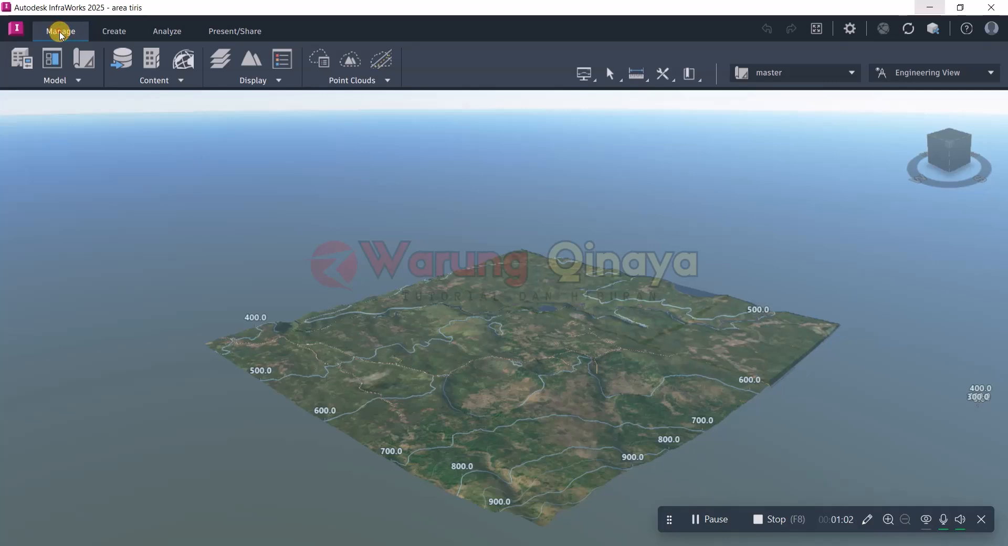
click(108, 33)
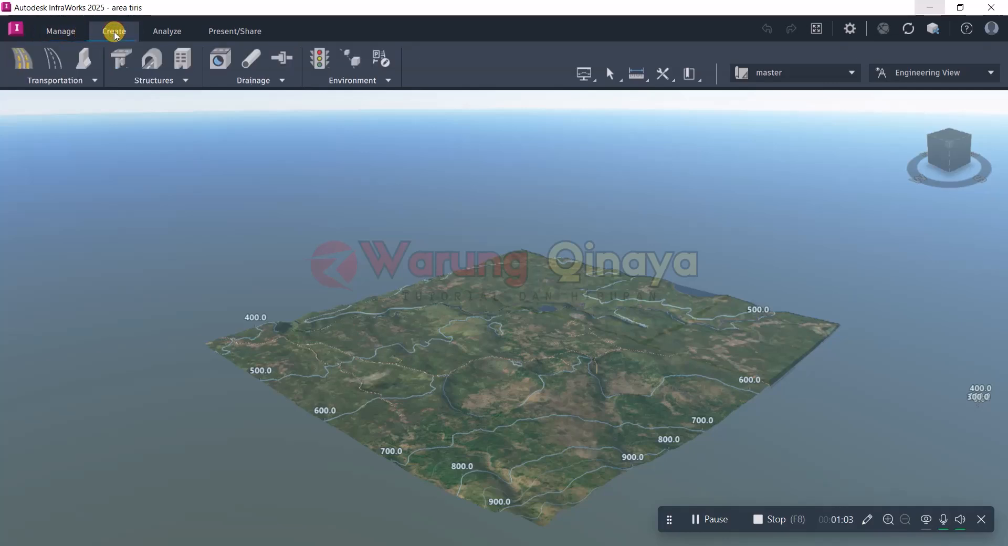
click(166, 33)
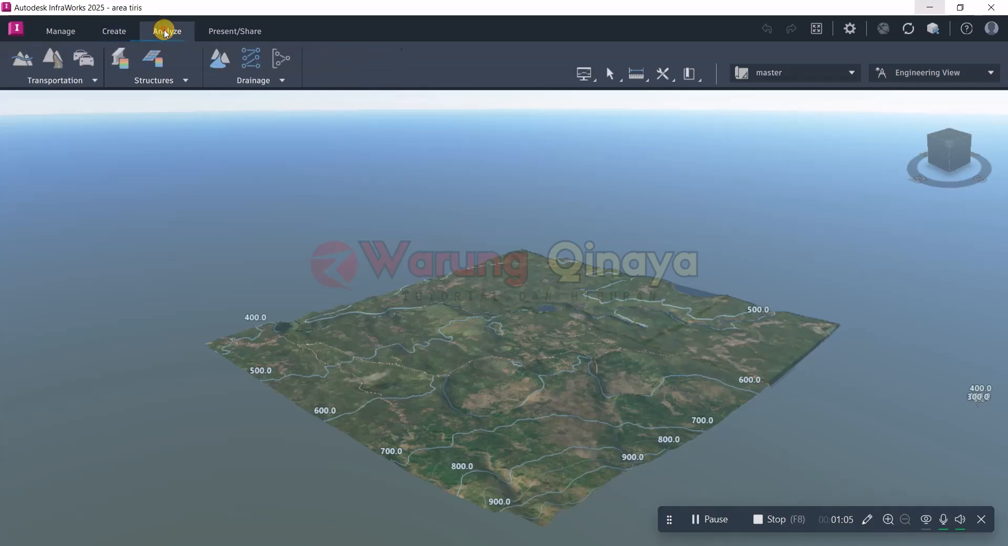
click(225, 32)
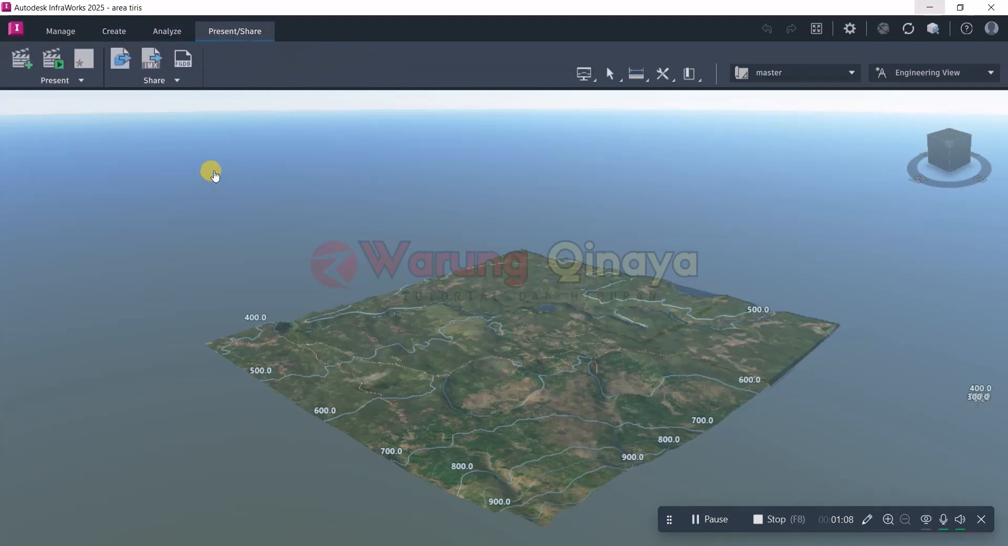
Review the file formats that can be added as a data source, and close Data Sources.
click(57, 30)
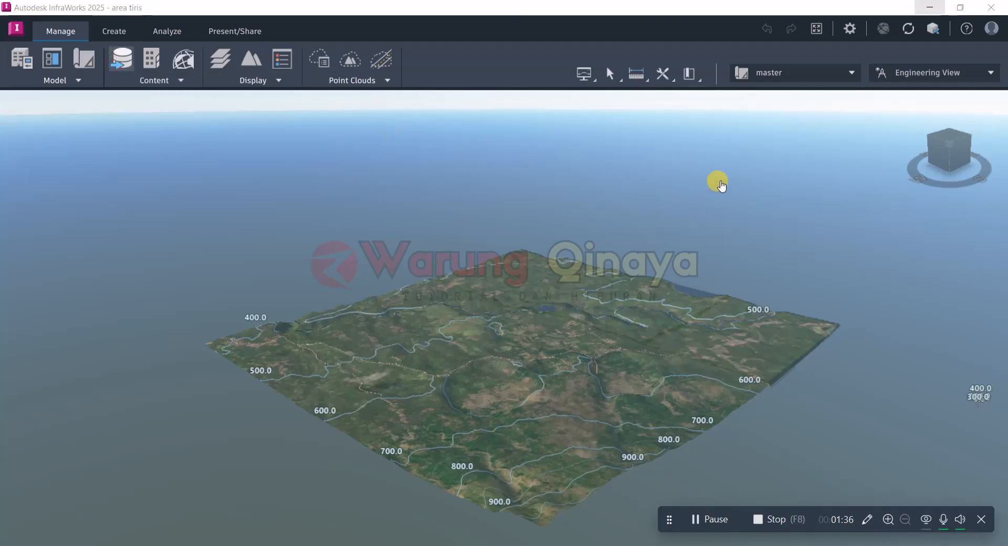
click(743, 147)
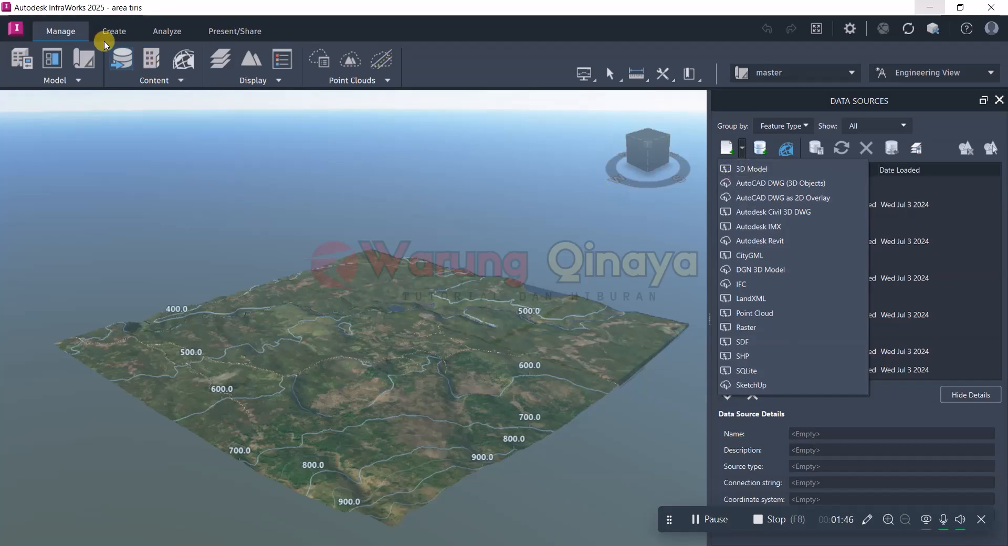
click(339, 26)
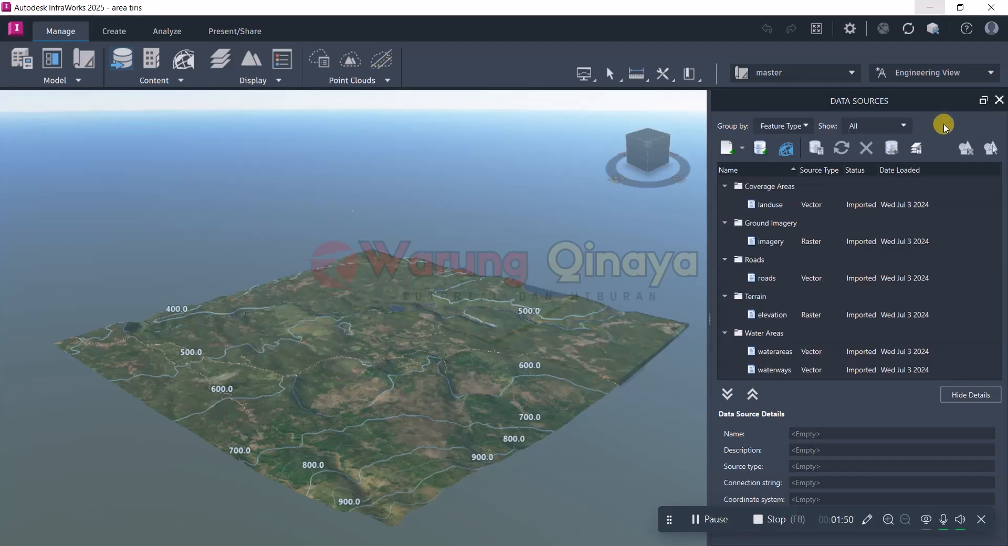
click(999, 99)
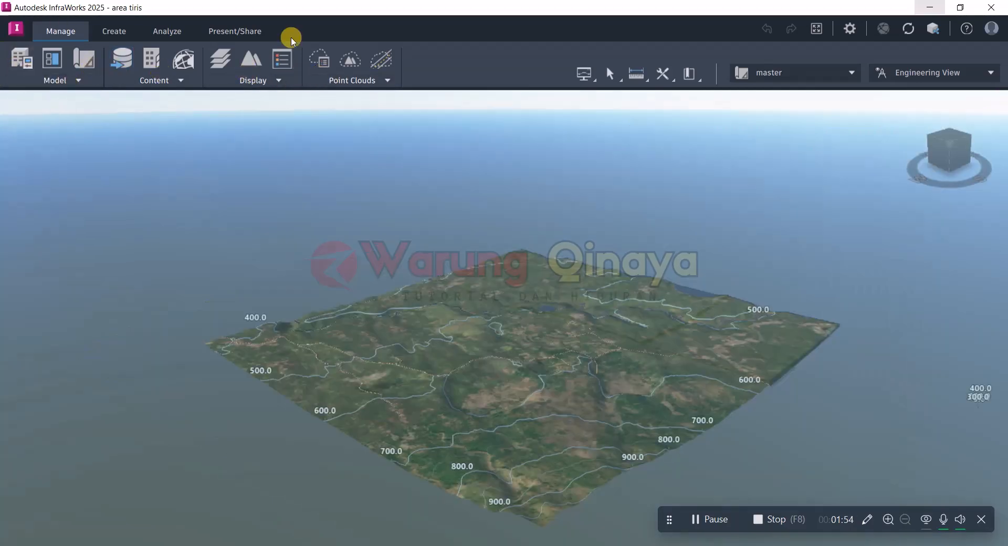
Review the available tools for creating transportation features.
click(462, 58)
click(107, 32)
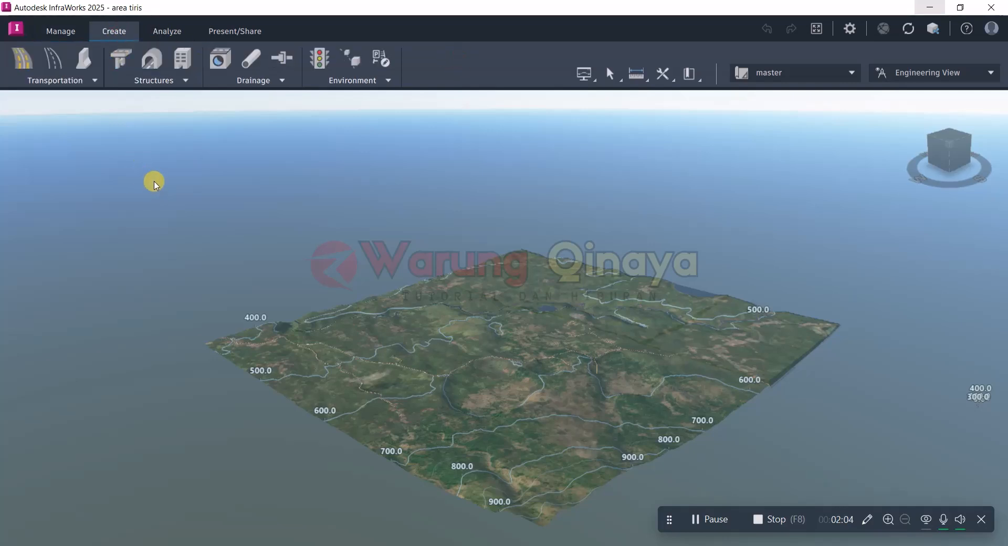
click(94, 81)
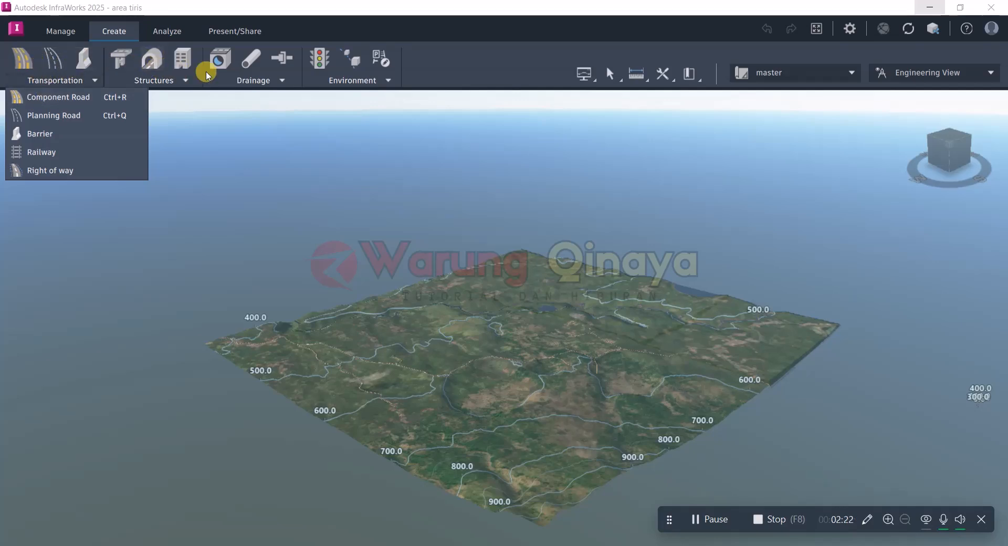
click(116, 33)
Review the available analysis tools for transportation and structures.
click(177, 33)
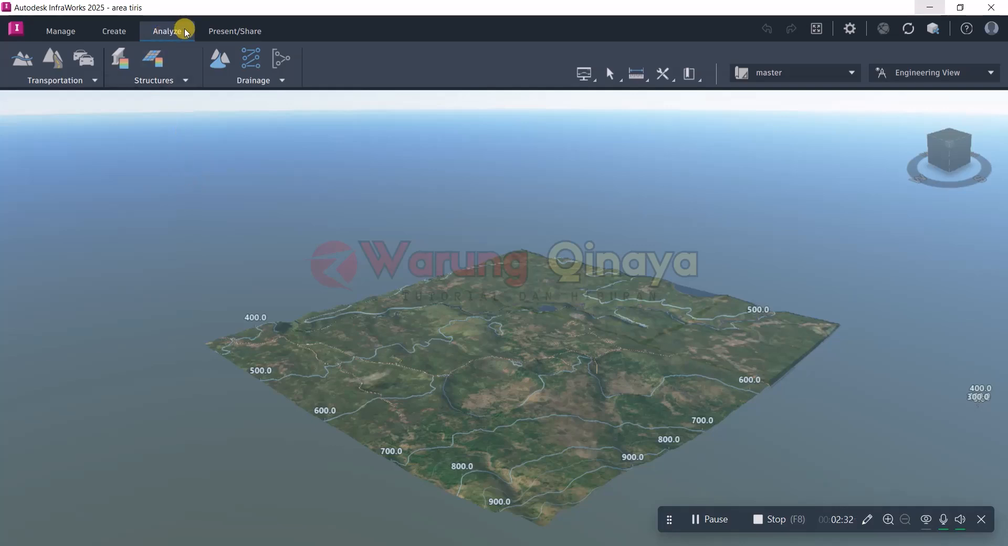
click(83, 80)
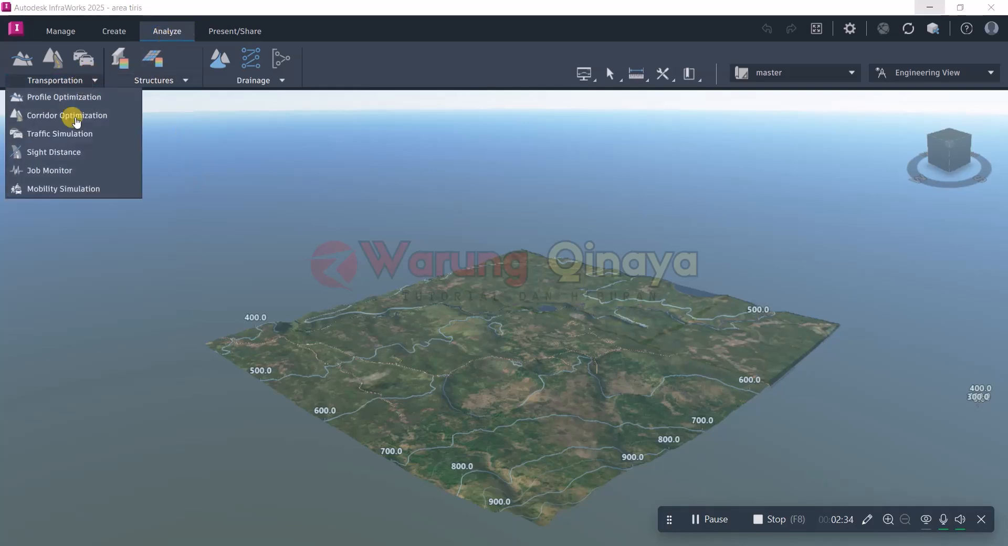
click(184, 81)
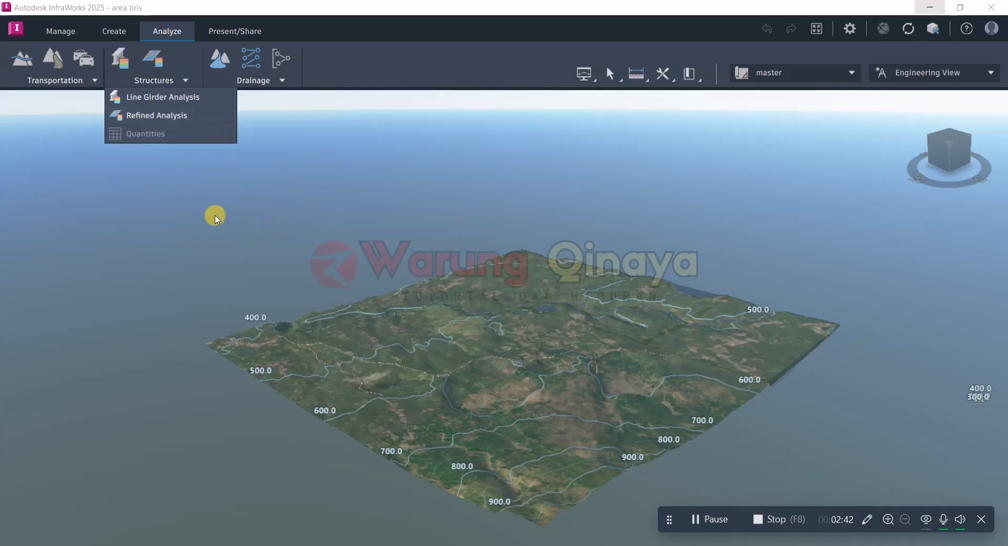
click(234, 190)
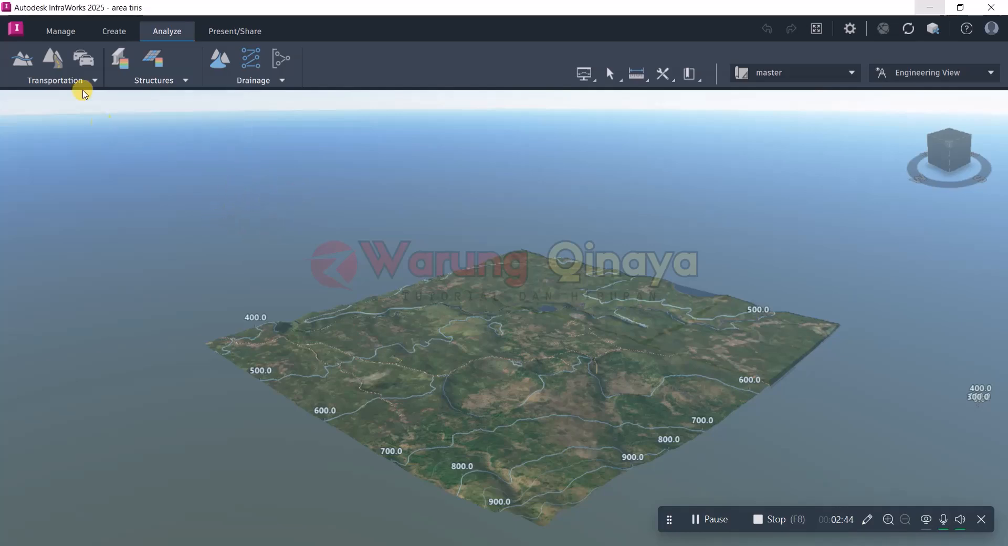
click(84, 80)
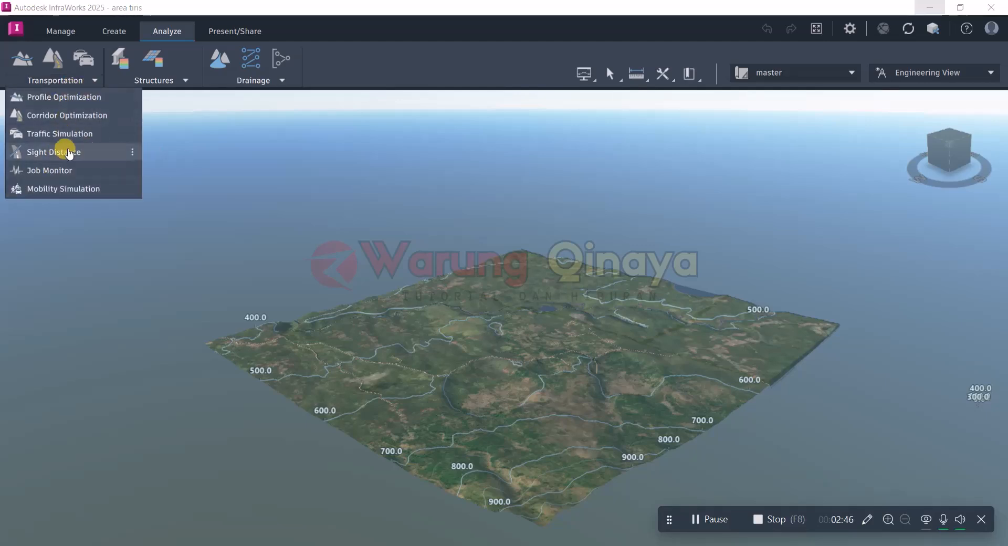
click(286, 184)
Review the options for exporting the model or publishing it to ArcGIS.
click(230, 32)
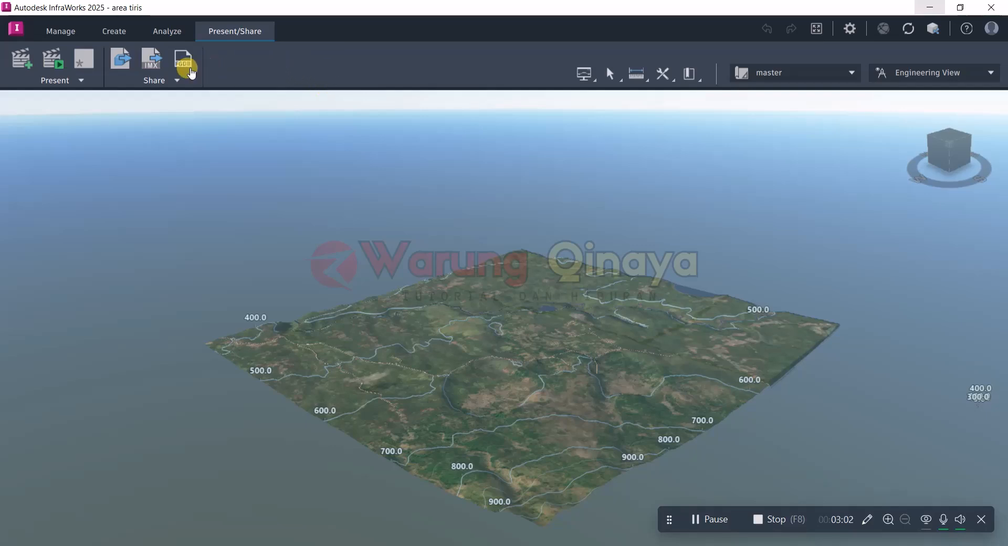
click(177, 81)
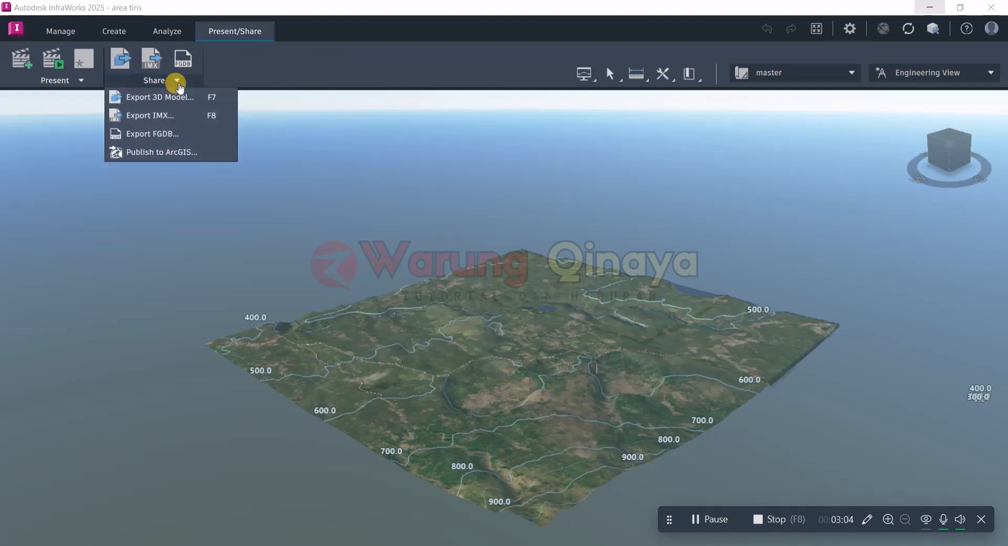
drag(487, 224, 333, 209)
scroll(333, 209, down, 1)
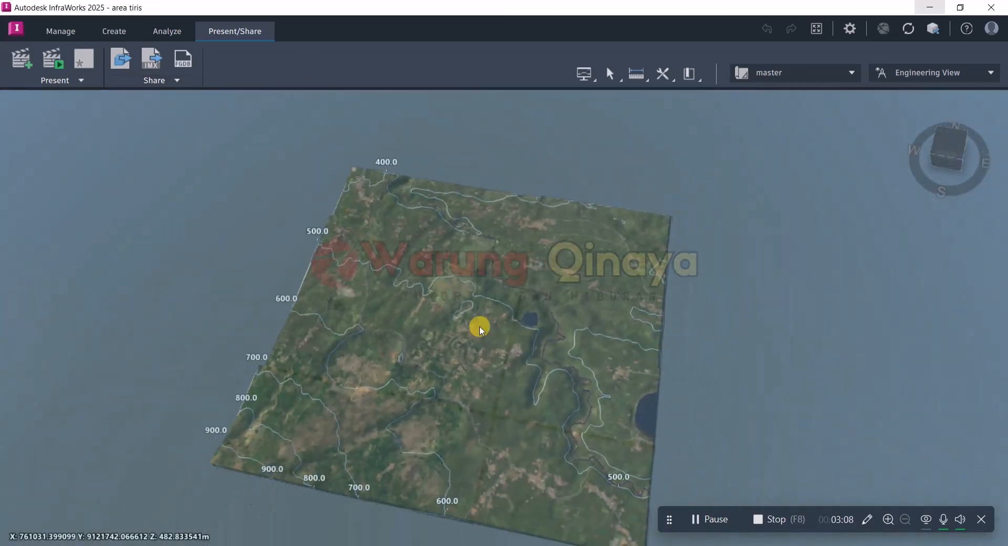
drag(726, 347, 861, 283)
drag(574, 270, 514, 393)
drag(704, 364, 471, 345)
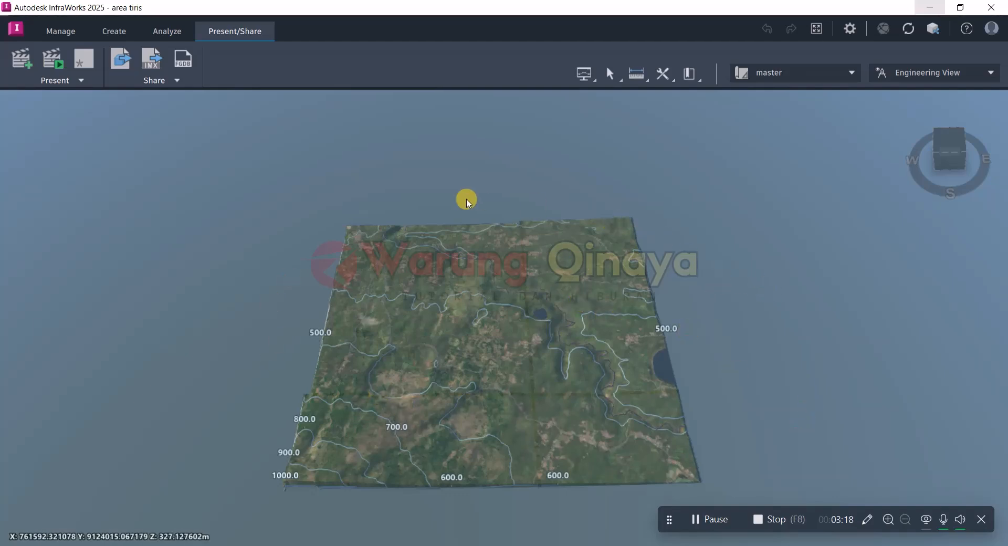
click(178, 82)
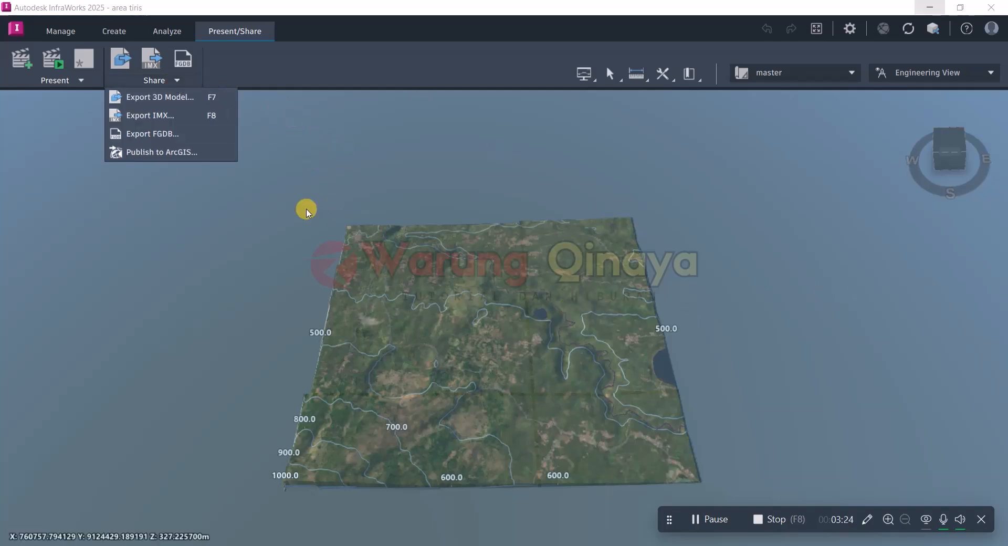
click(456, 178)
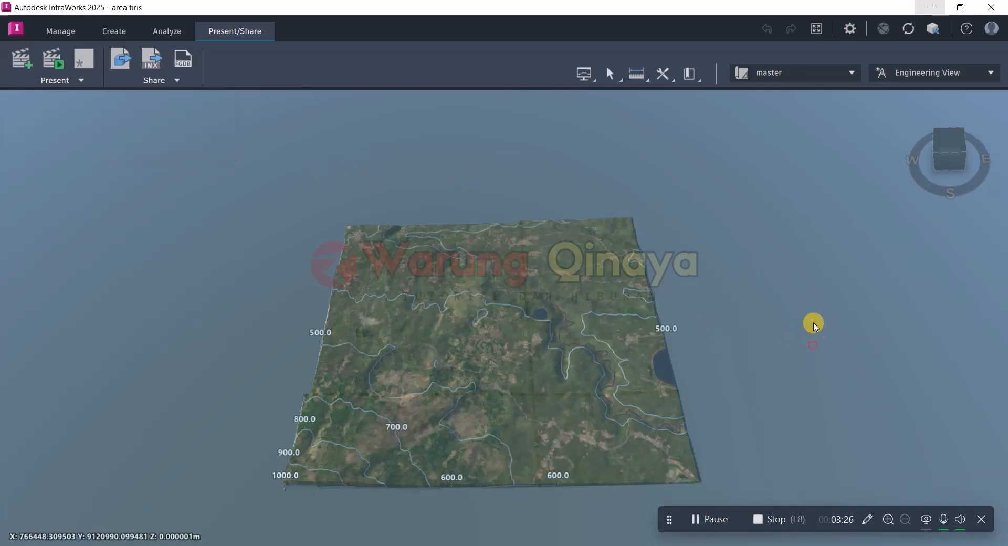
Examine the model properties from coordinate system and extent to road design standards, and close them without saving changes.
drag(813, 335, 817, 306)
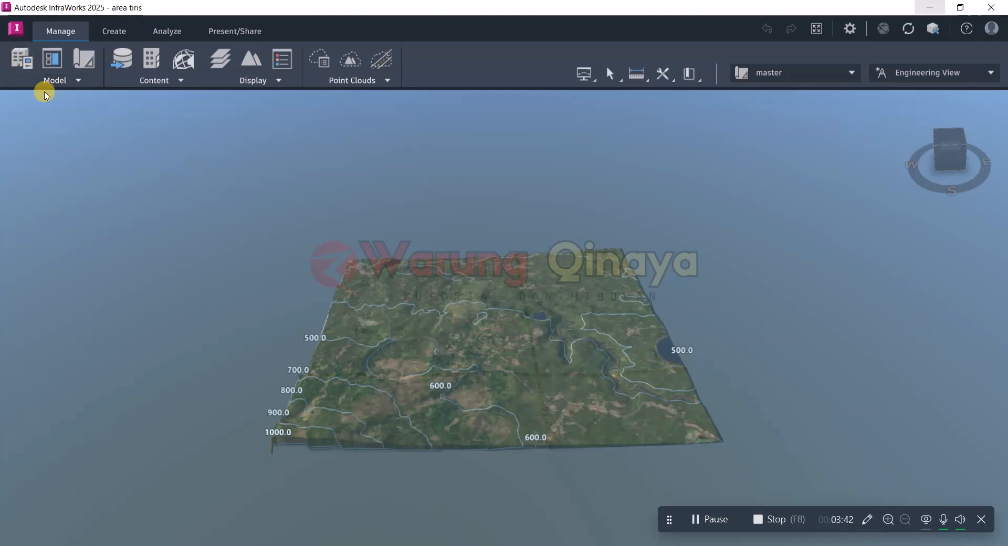
click(25, 61)
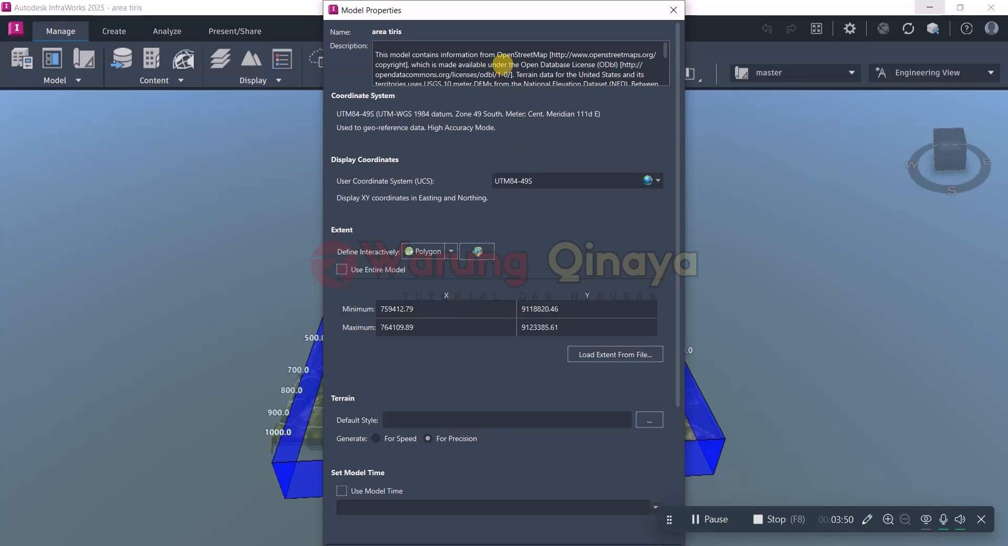
drag(497, 10, 446, 41)
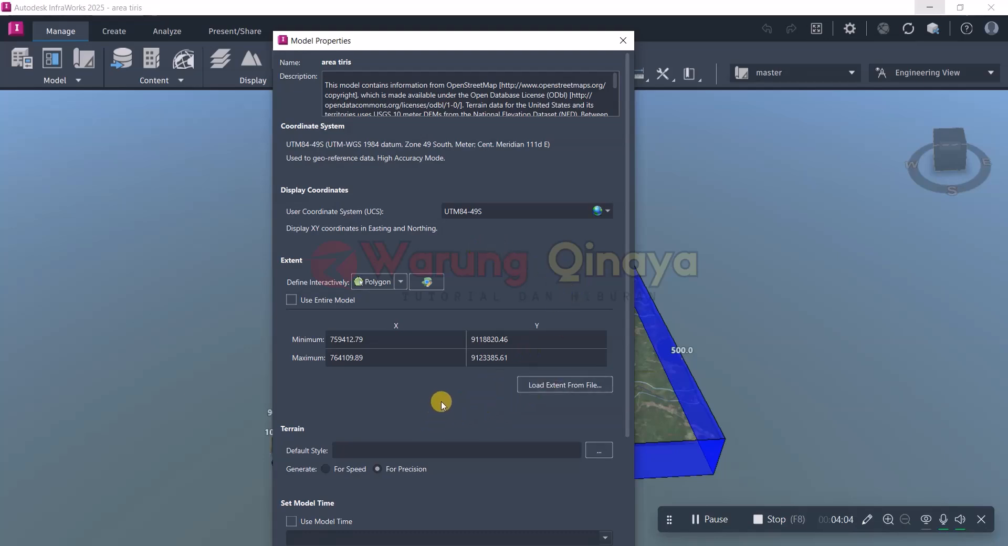
scroll(441, 401, down, 3)
scroll(443, 443, up, 3)
scroll(454, 410, down, 3)
click(623, 38)
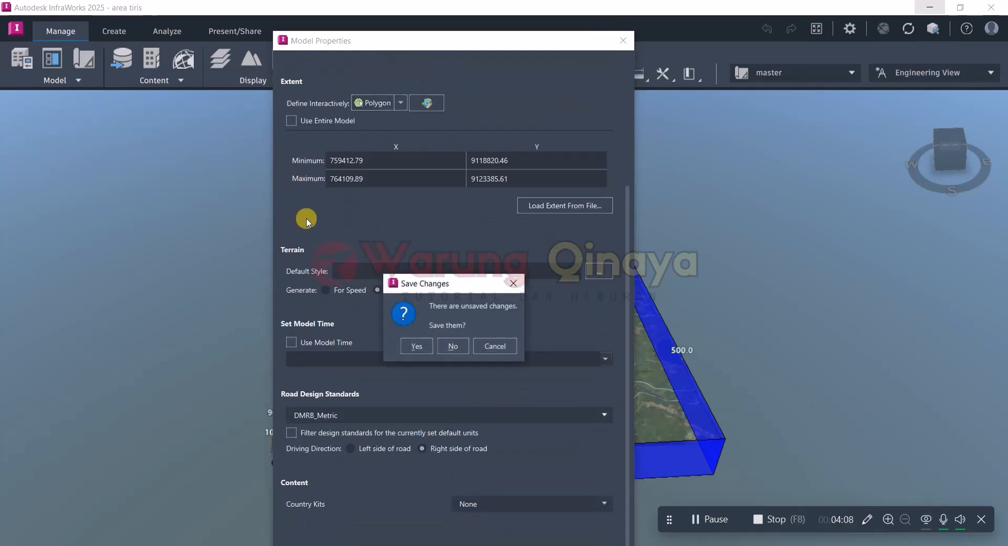
click(452, 346)
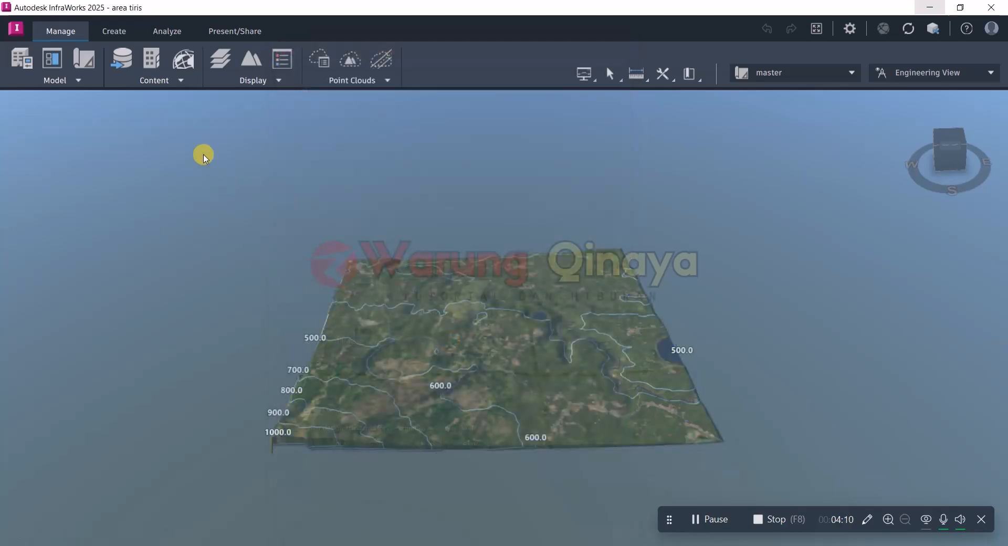
Examine the terrain alongside the layer list in Model Explorer, and close Model Explorer.
click(50, 65)
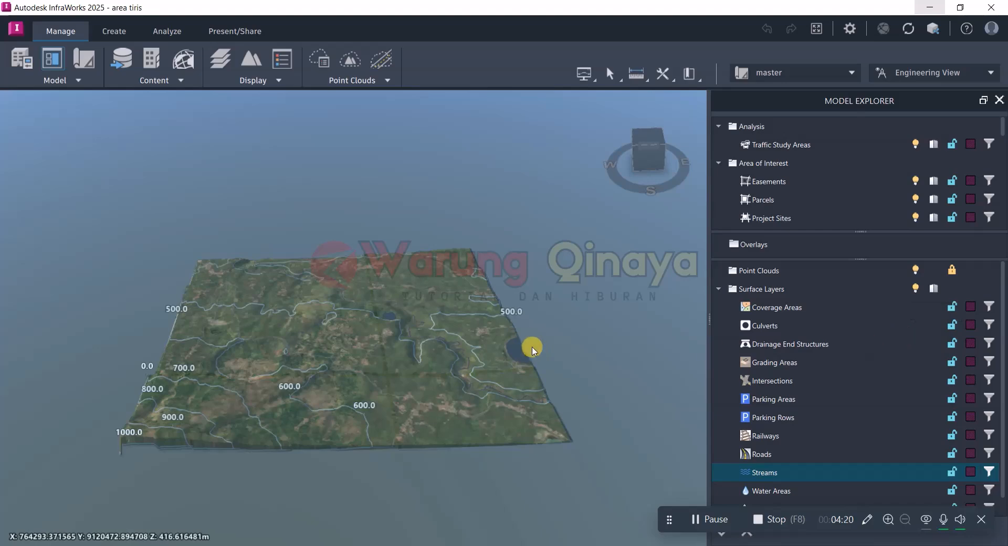
scroll(517, 367, up, 5)
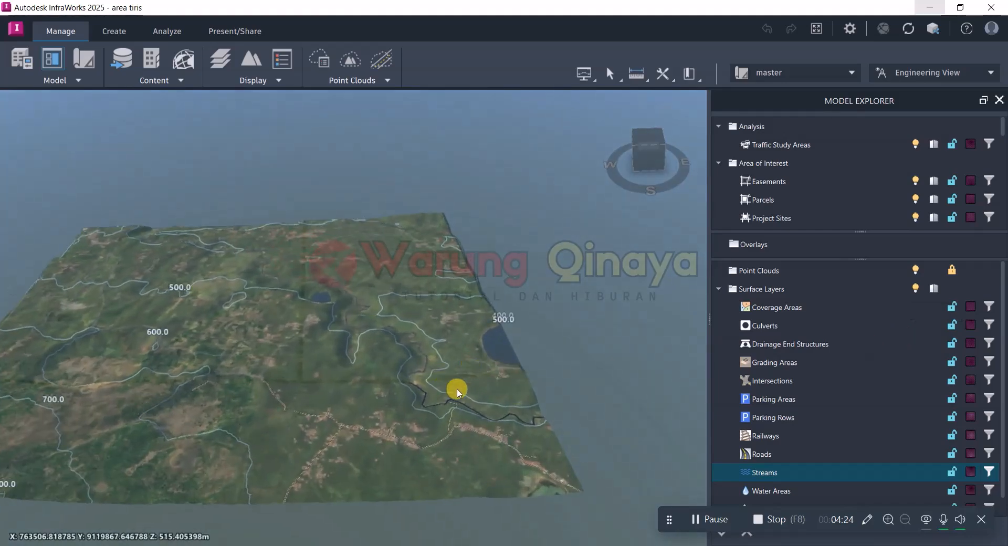
scroll(457, 388, up, 2)
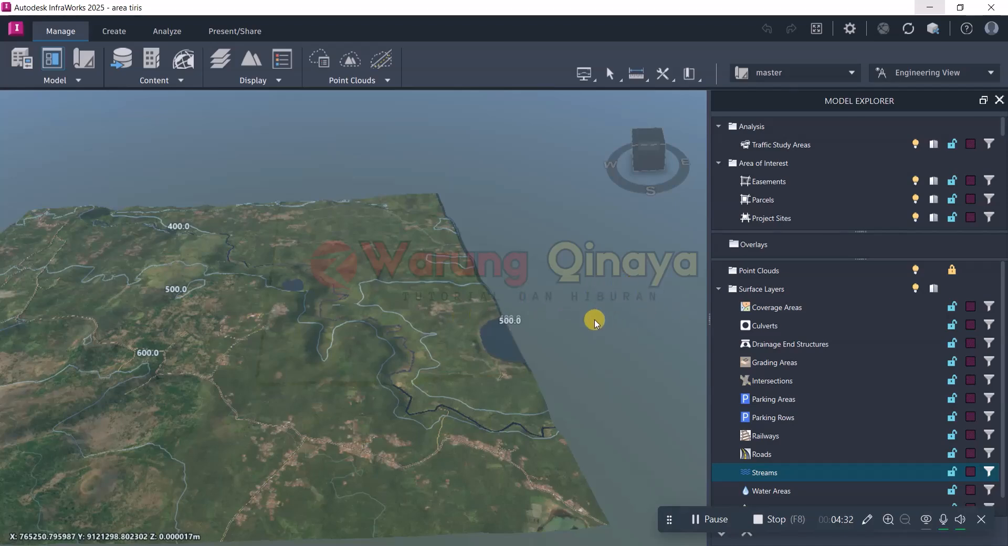
scroll(537, 345, down, 2)
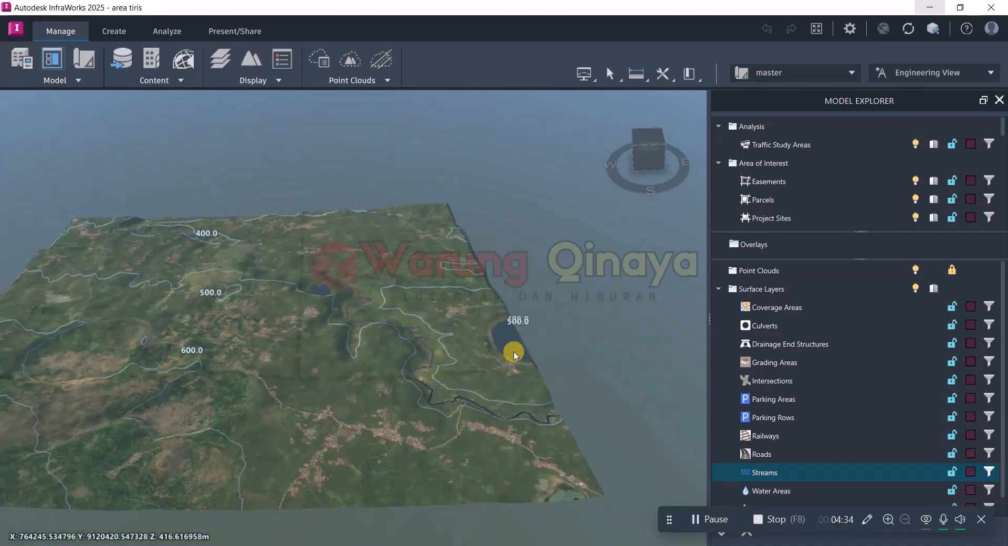
scroll(512, 352, up, 1)
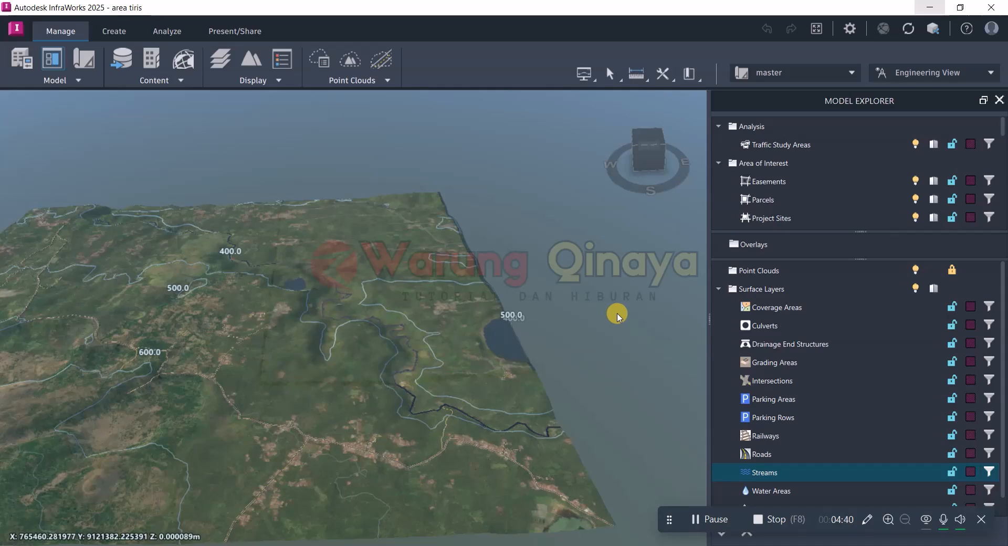
scroll(616, 313, down, 1)
click(598, 289)
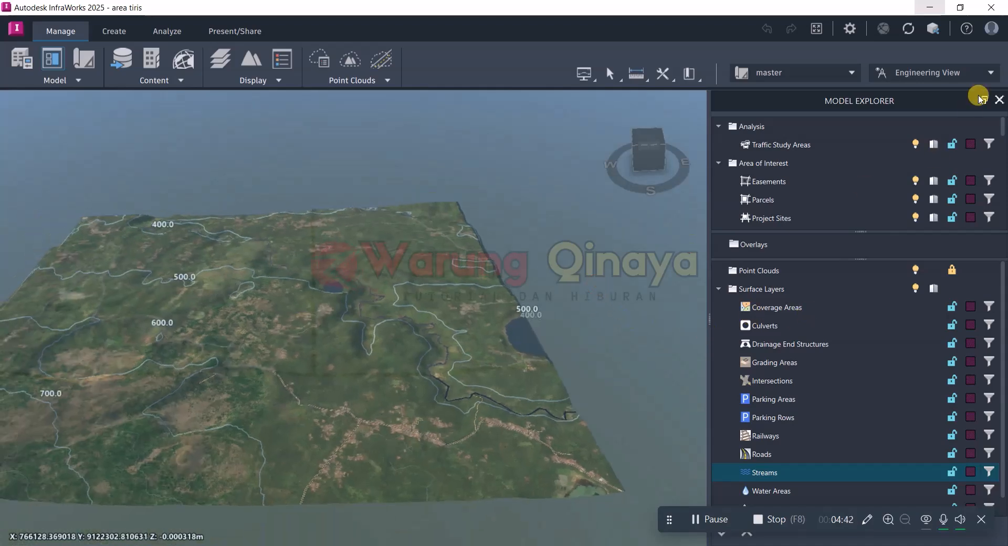
click(998, 98)
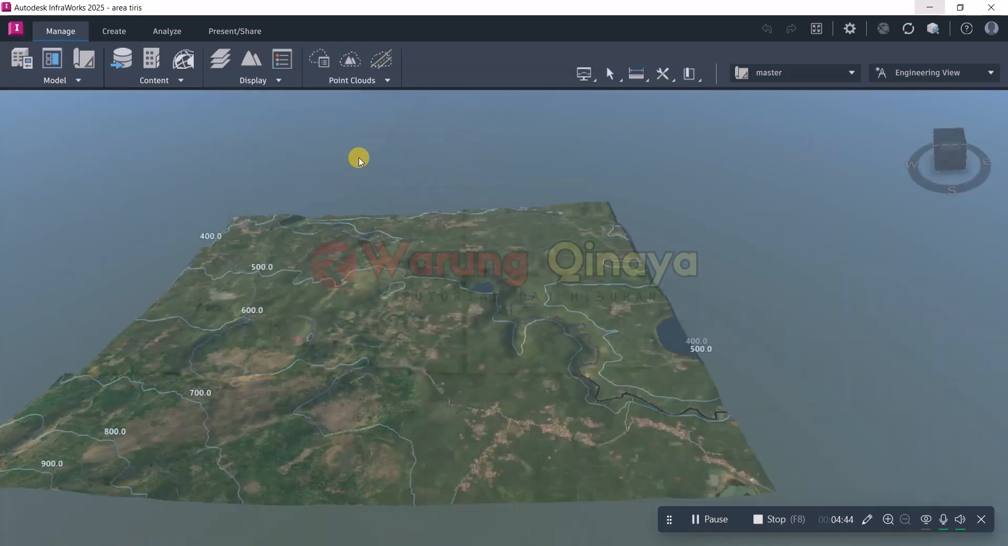
Open the model's proposals and look through the feature types listed for the master proposal.
click(87, 62)
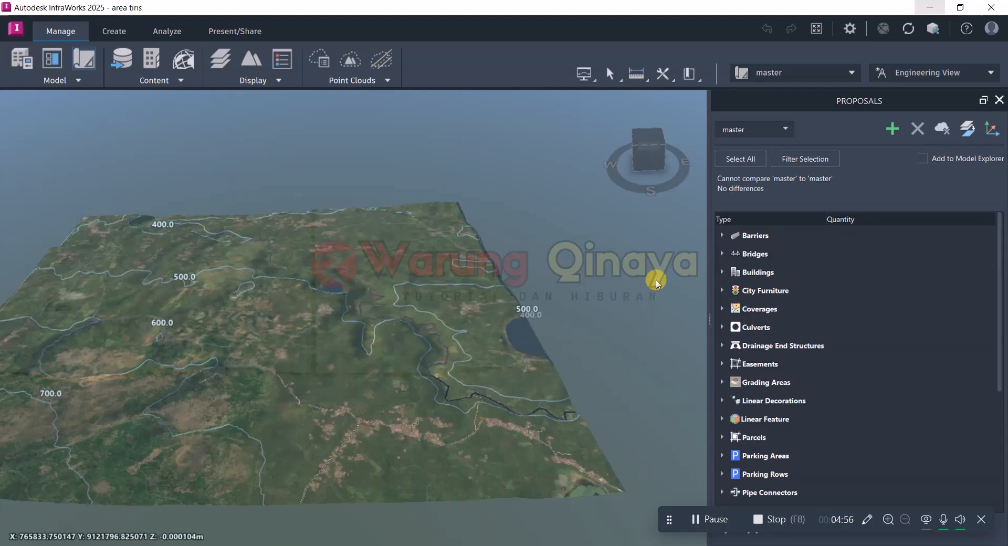
scroll(757, 426, down, 3)
scroll(756, 439, up, 3)
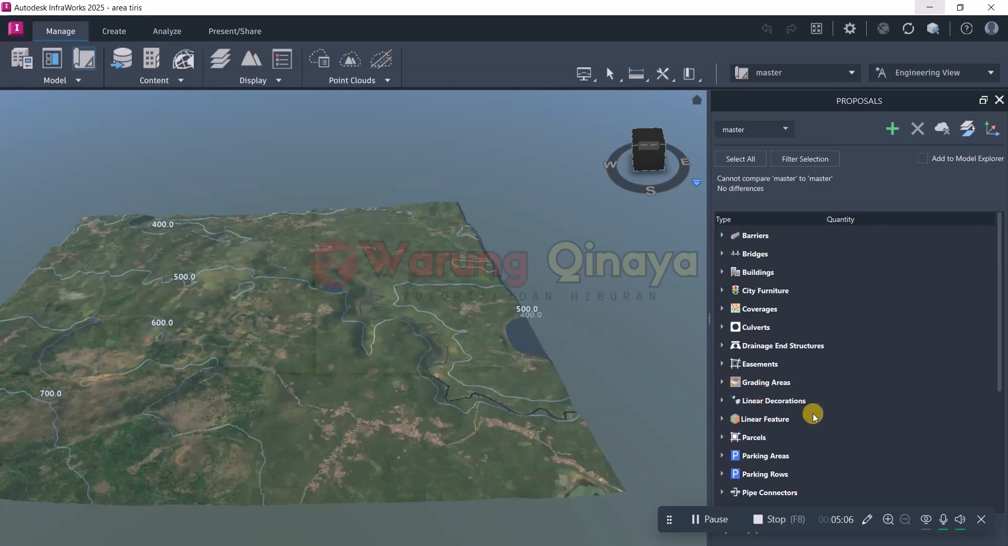
Close the proposals, review the file types available for adding data sources, from 3D Model to SketchUp, and close the data sources.
click(999, 100)
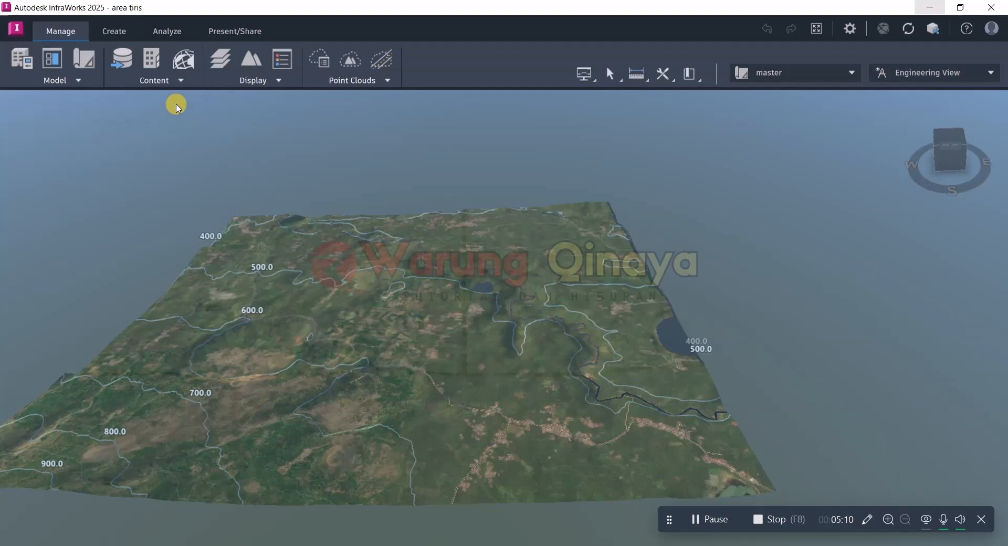
click(181, 80)
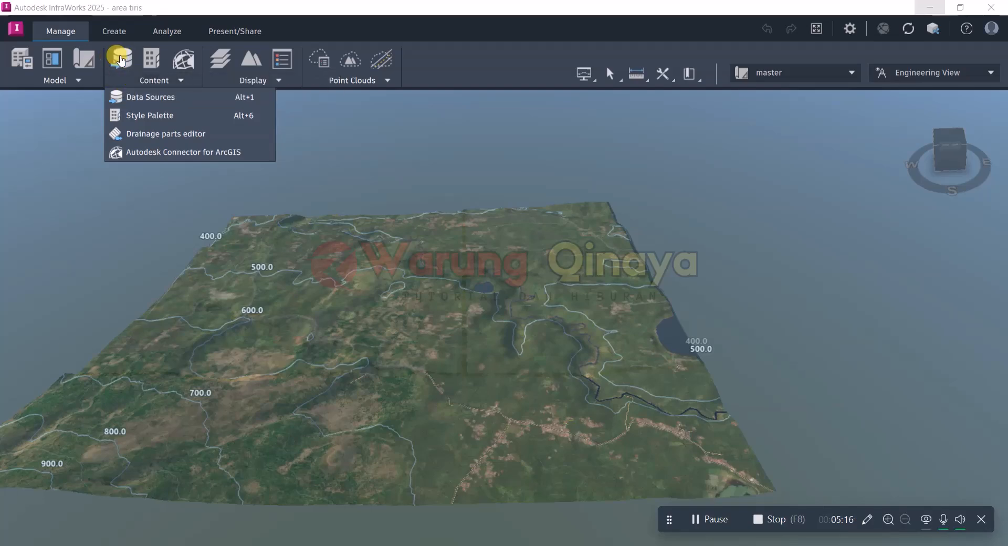
click(206, 75)
click(742, 149)
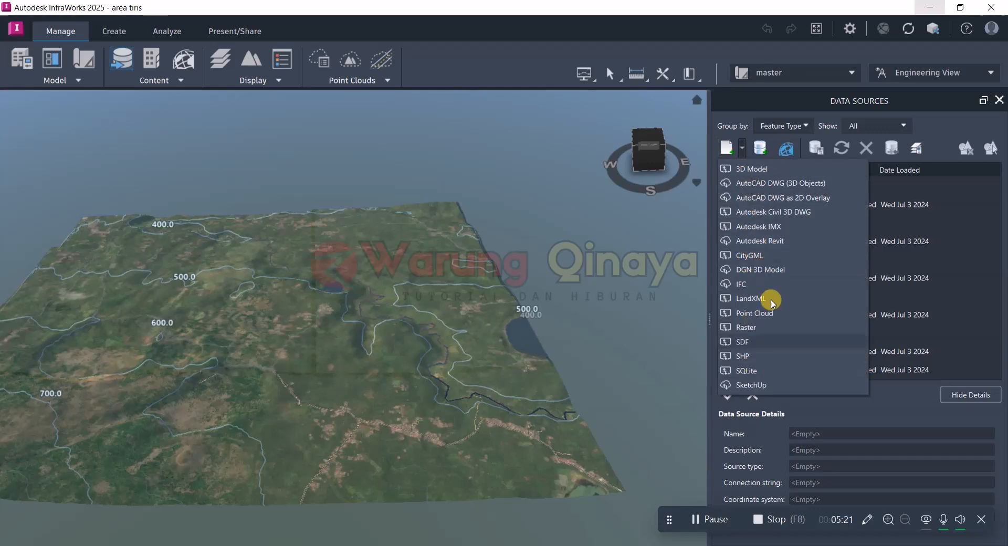
click(742, 149)
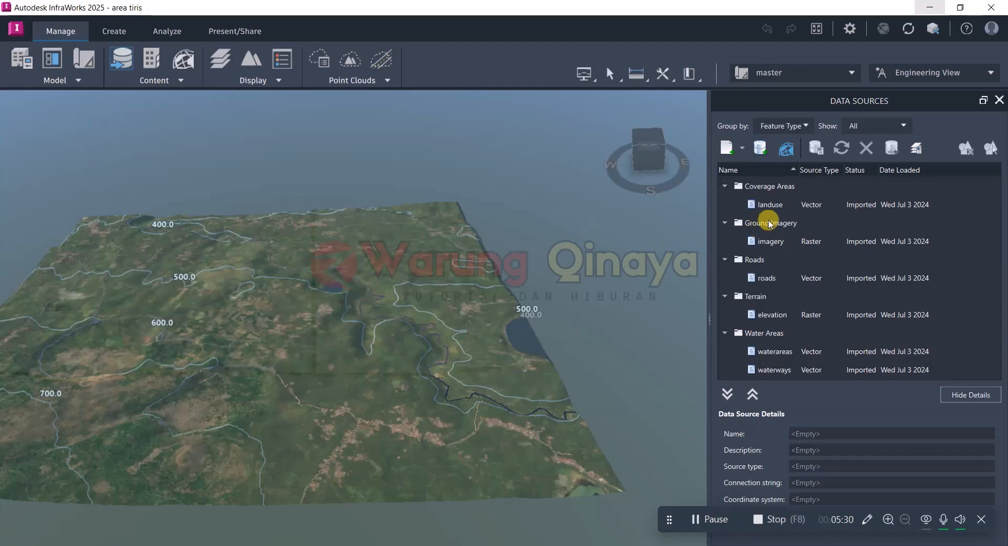
click(742, 148)
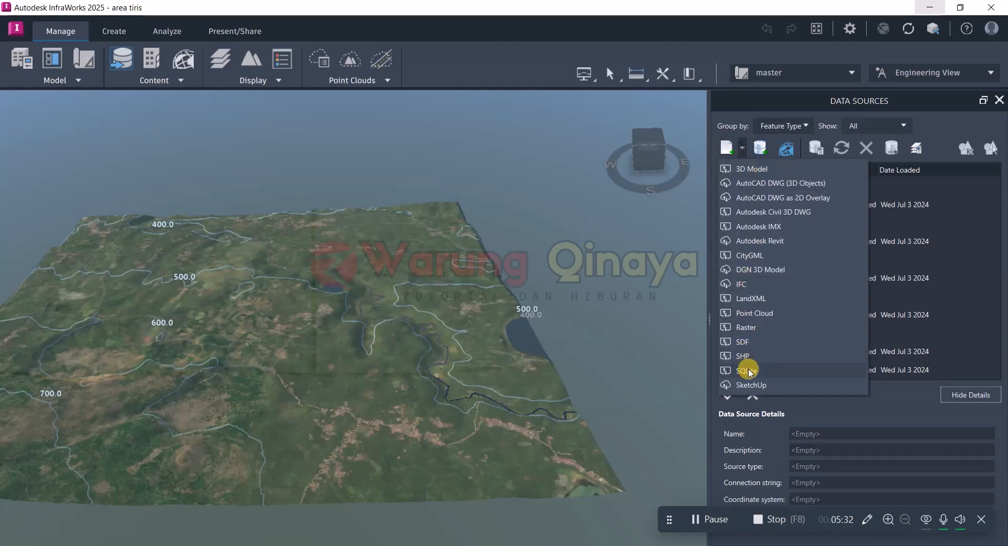
click(742, 148)
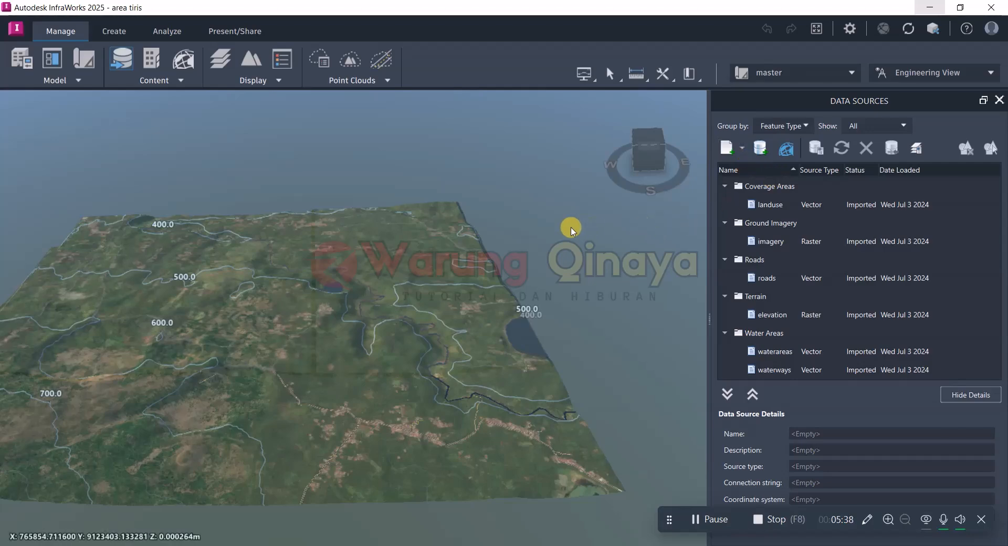
click(999, 99)
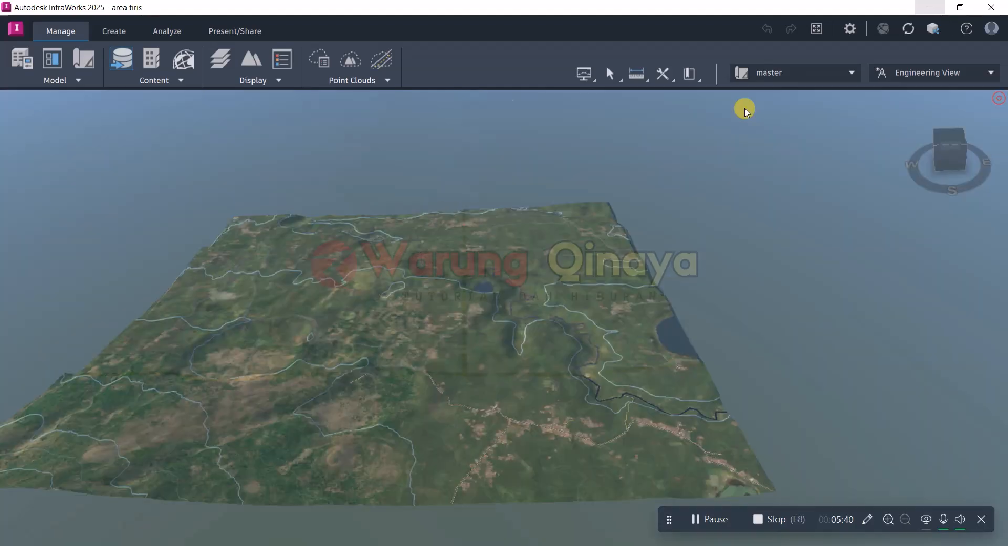
Open the Style Palette and browse its style catalogs, including Facade, 3D Model, Parametric Models and Watershed.
click(151, 62)
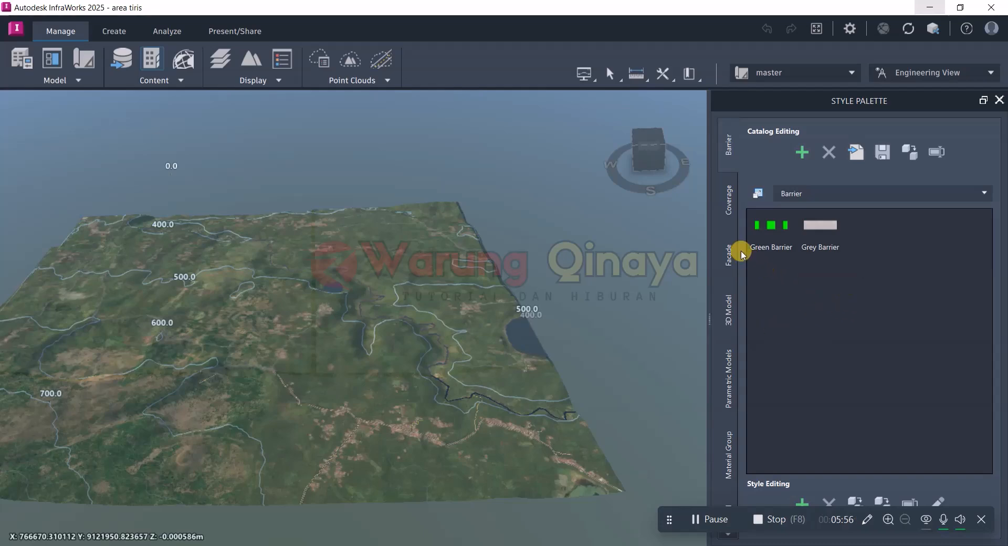
click(728, 253)
click(728, 307)
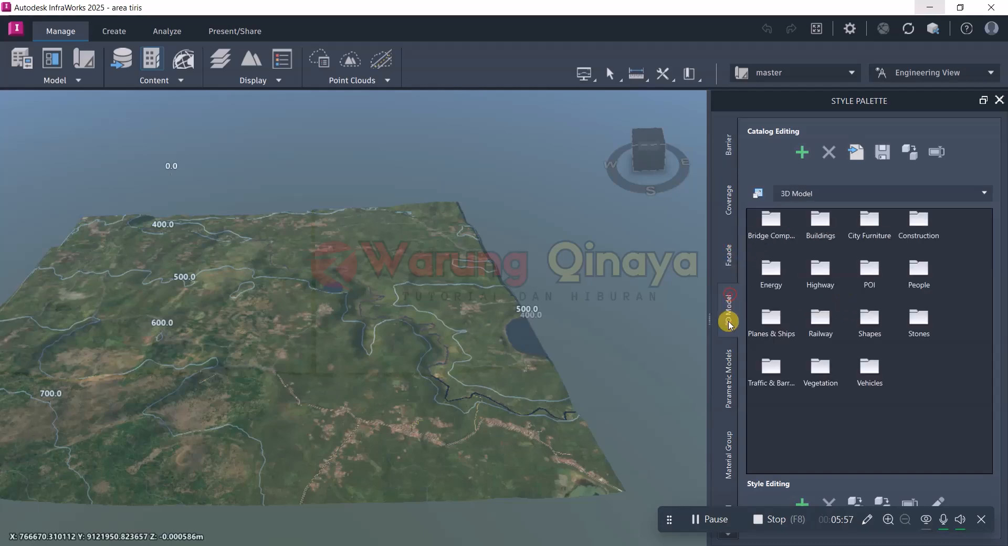
click(727, 368)
click(728, 457)
click(728, 451)
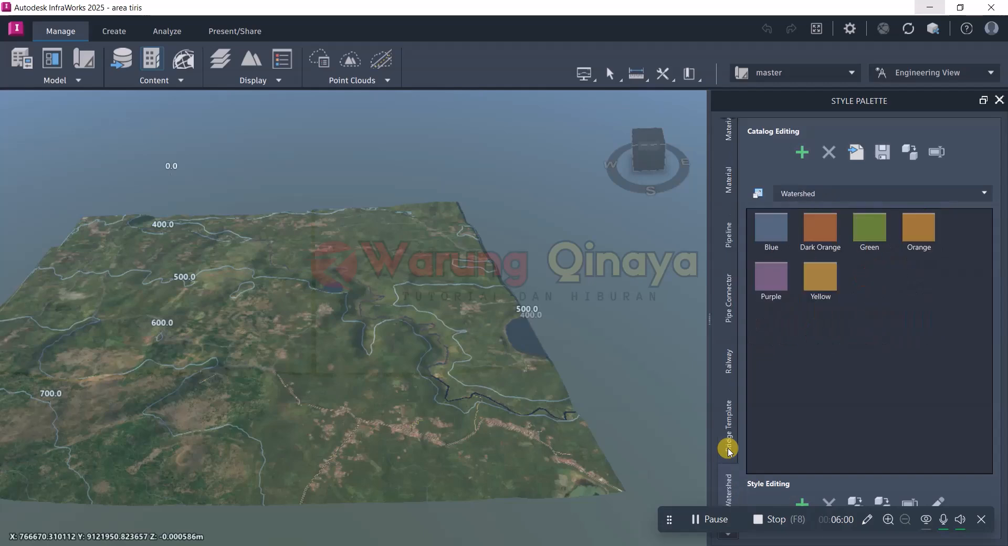
scroll(728, 459, up, 2)
scroll(726, 372, up, 6)
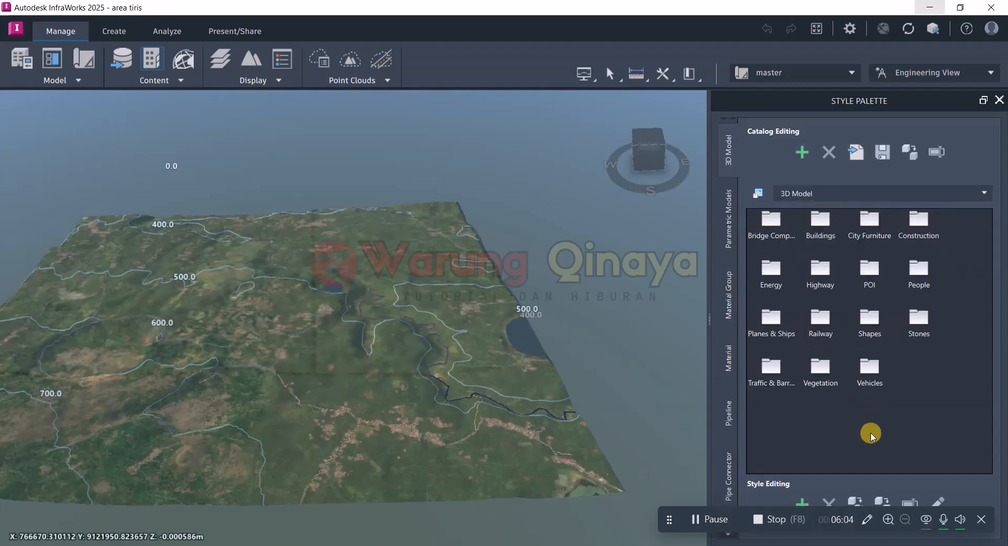
scroll(732, 376, up, 3)
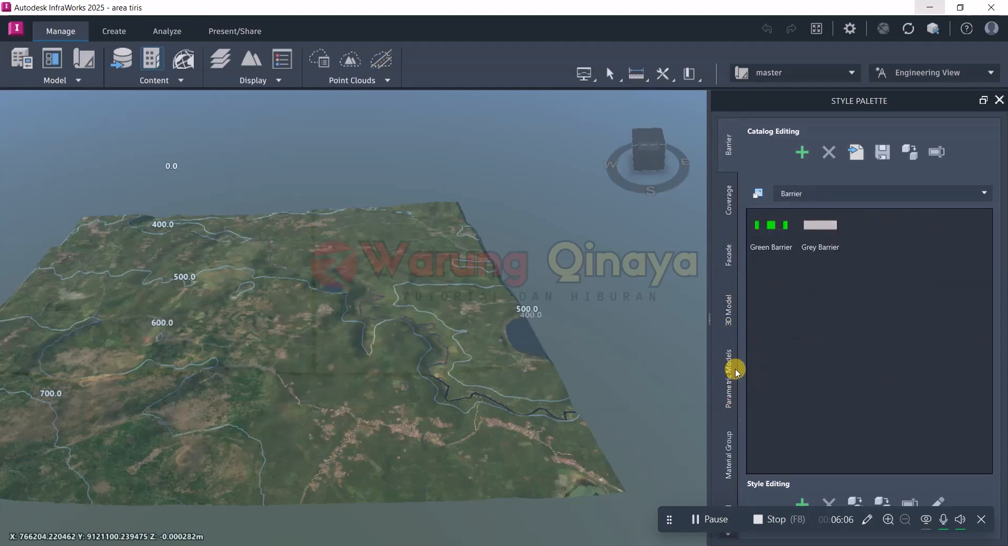
Examine the parametric model folders and the road styles through to Tunnel, and close the Style Palette.
click(730, 410)
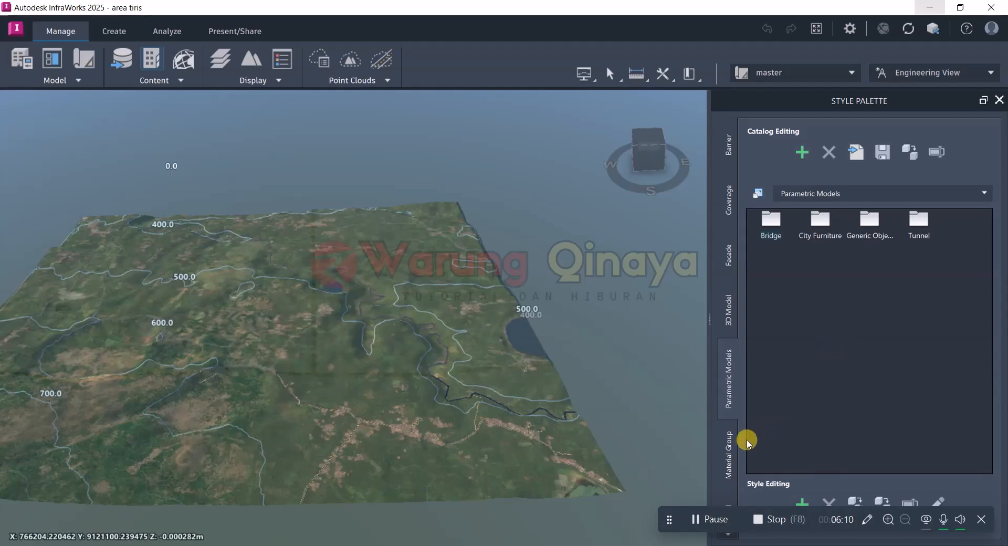
scroll(735, 393, down, 6)
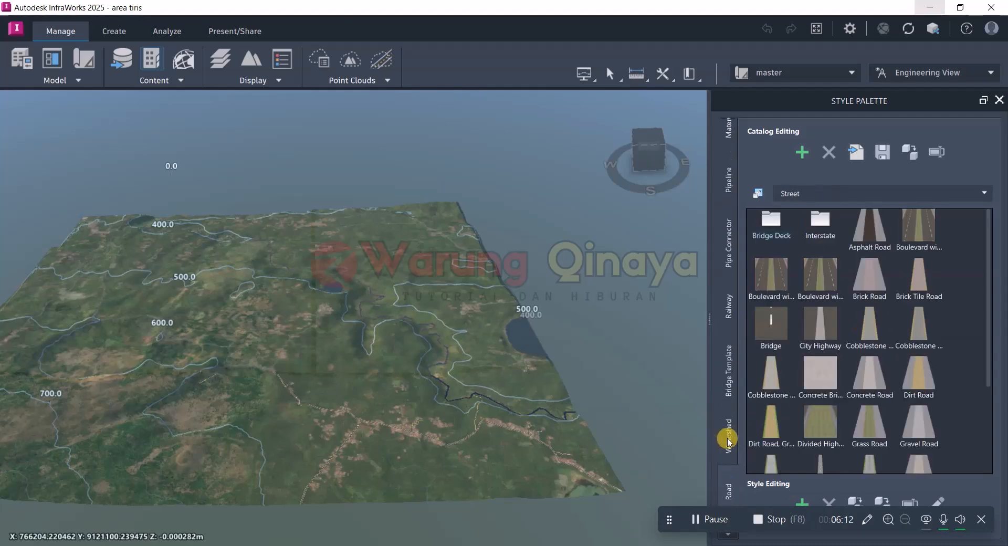
click(729, 247)
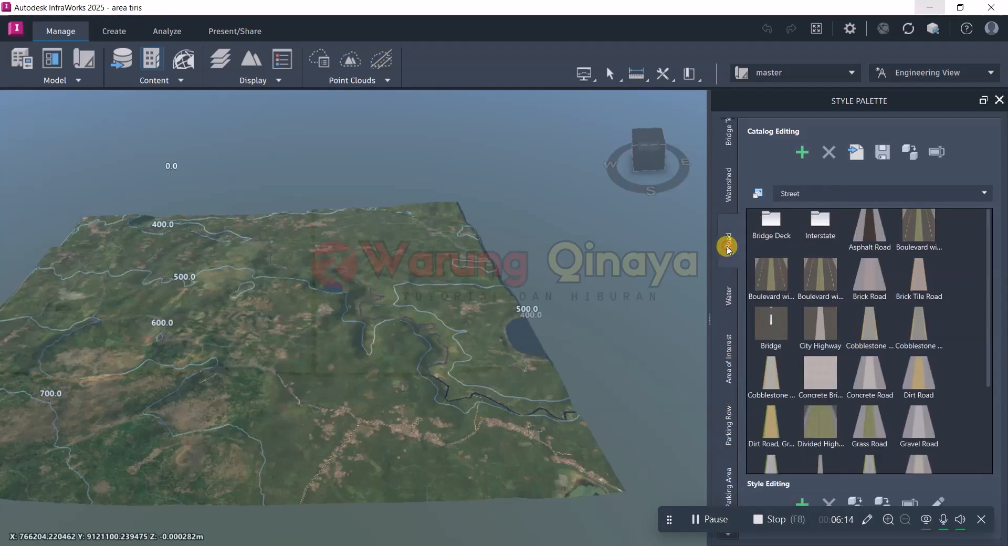
drag(986, 350, 984, 434)
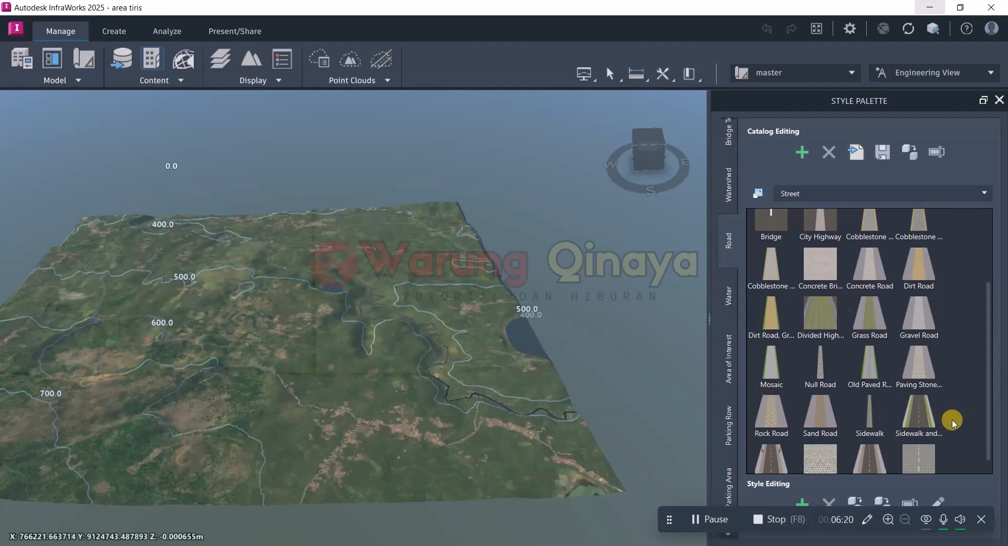
scroll(945, 430, down, 1)
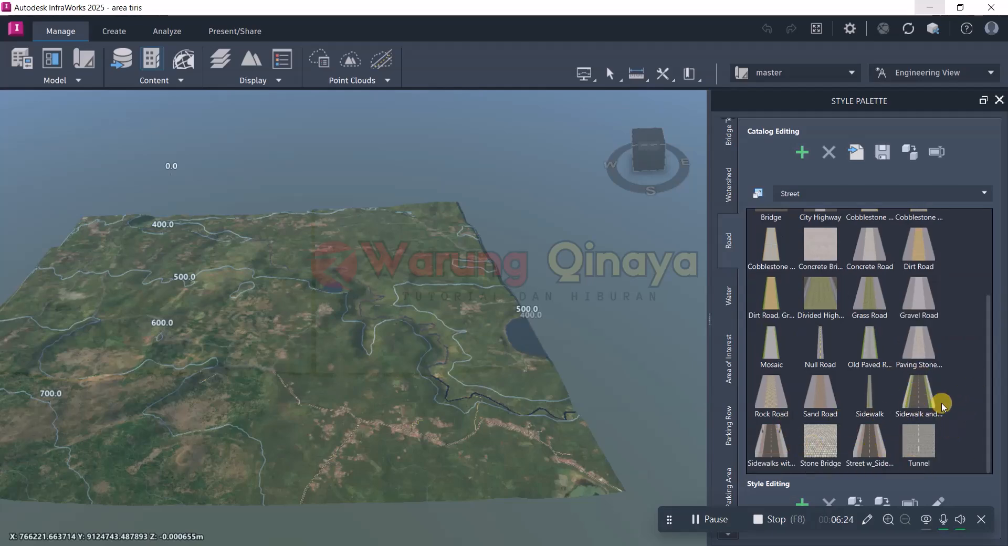
click(924, 392)
click(924, 444)
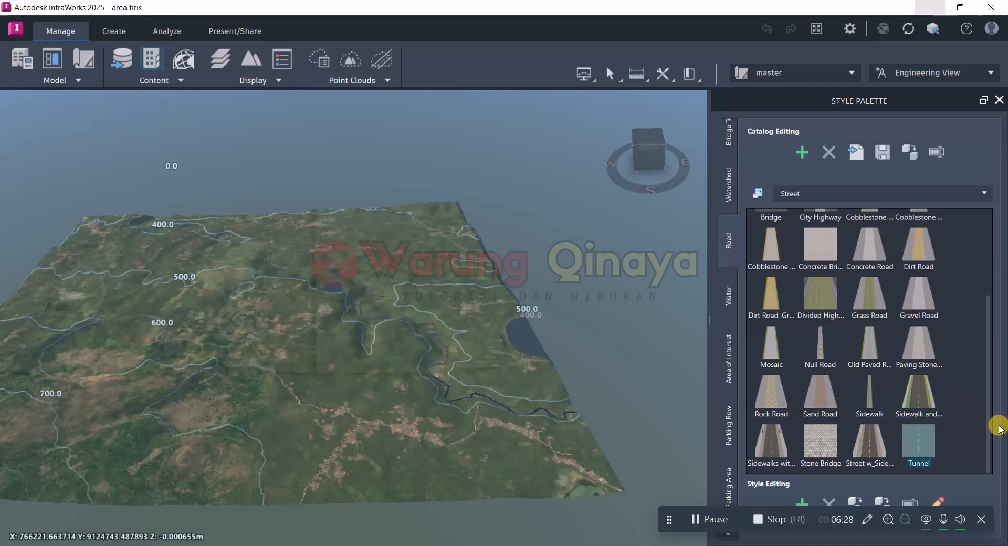
click(999, 100)
click(321, 139)
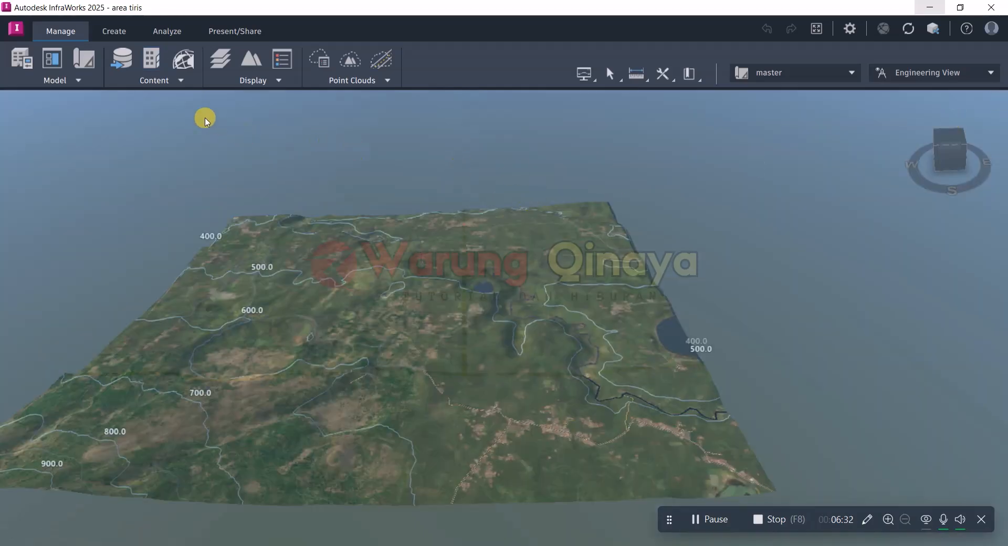
Review the list of content tools, including the Drainage parts editor and Autodesk Connector for ArcGIS.
click(181, 83)
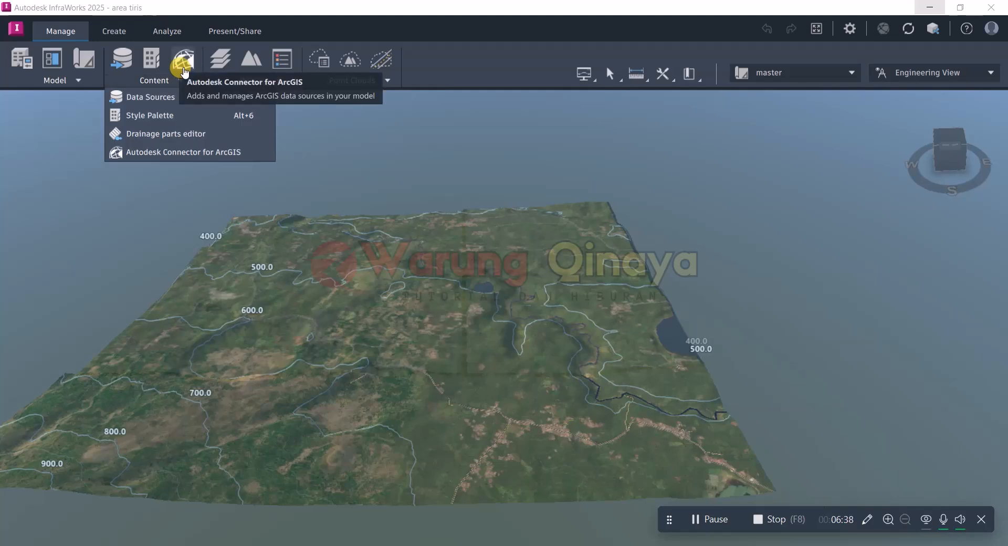
click(367, 163)
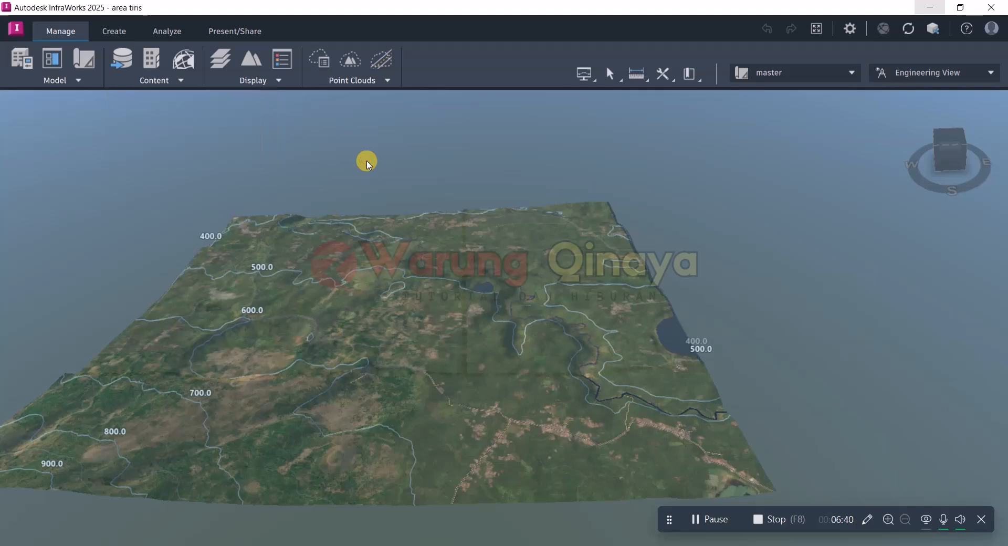
click(180, 81)
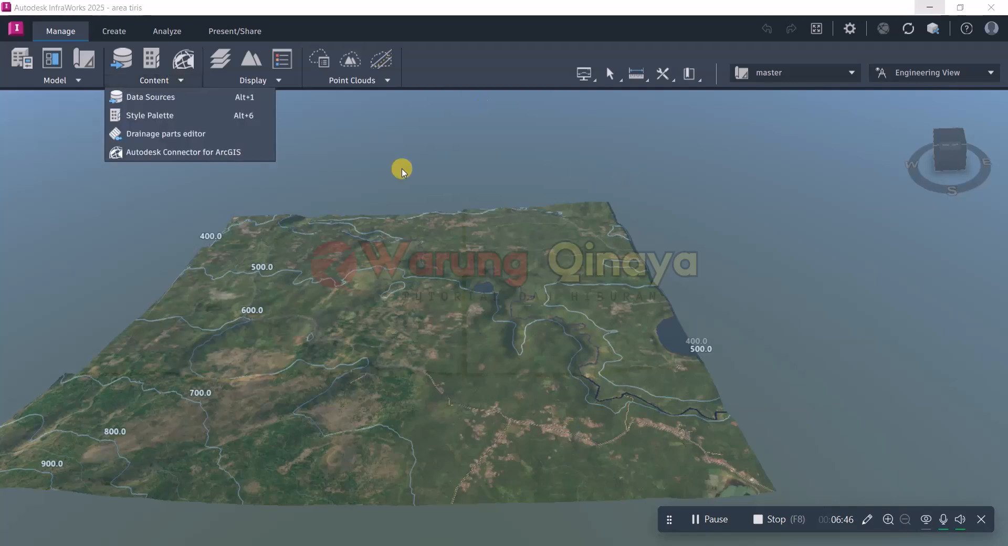
click(379, 134)
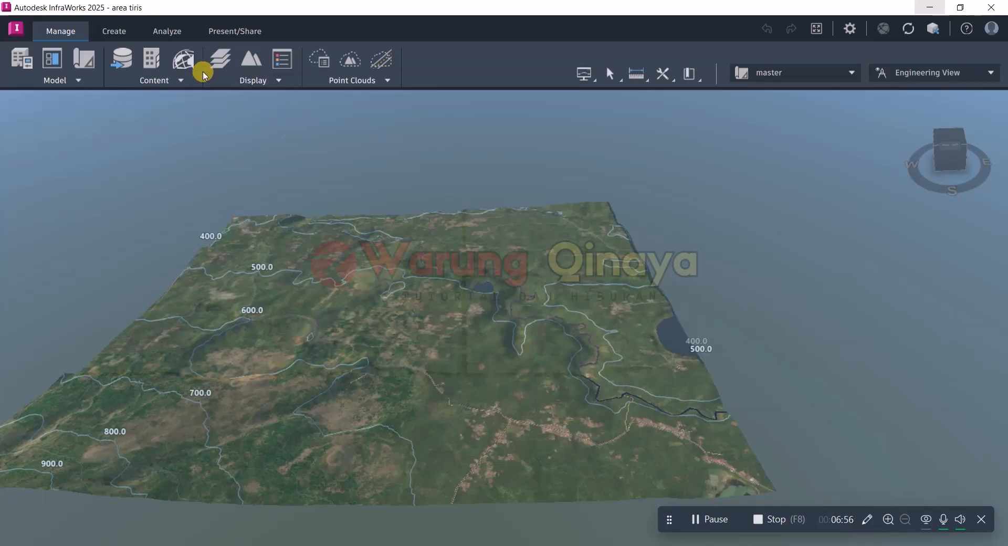
Open the surface layers and examine their list of roads, ground imagery, coverages and terrain surfaces beside the terrain.
click(218, 61)
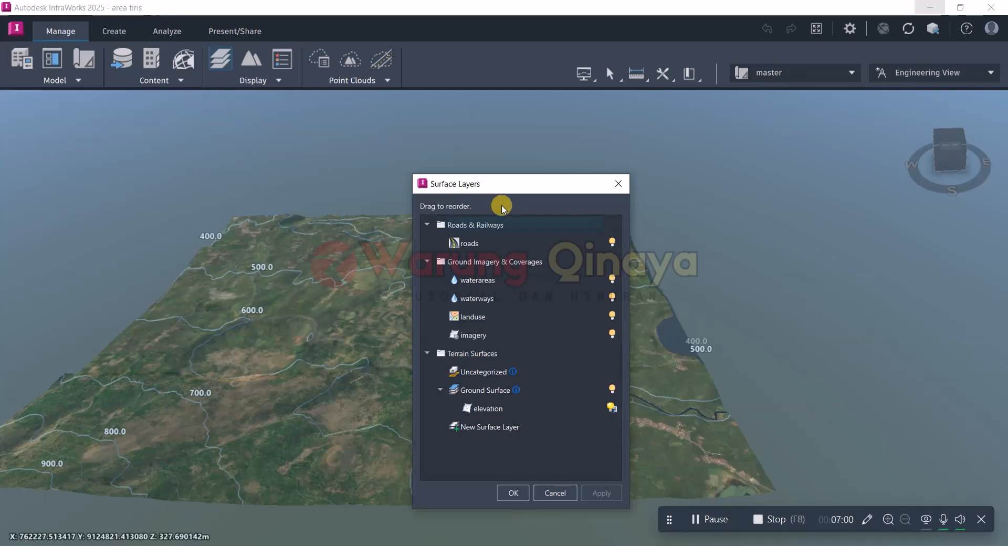
drag(518, 194, 506, 124)
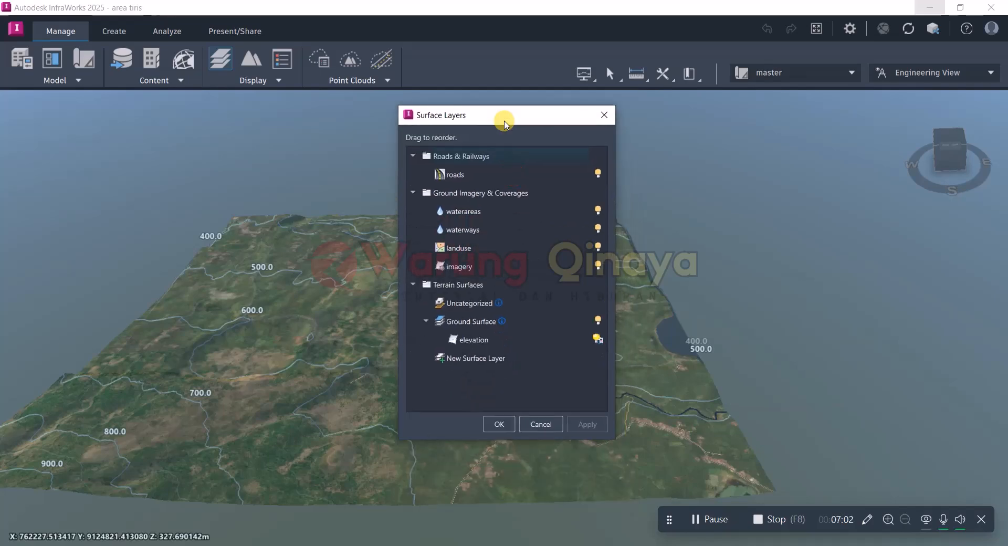
scroll(335, 339, up, 3)
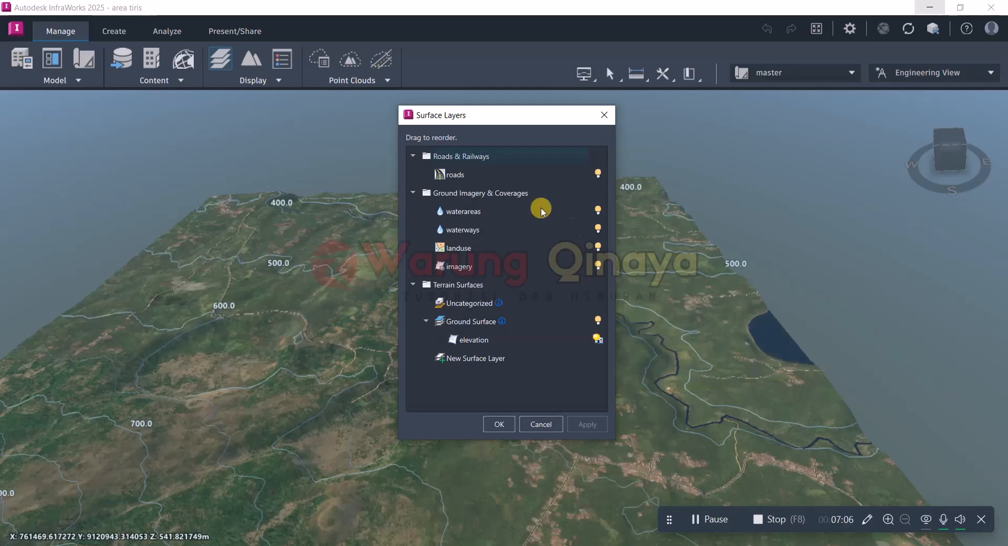
drag(502, 117, 624, 115)
click(368, 297)
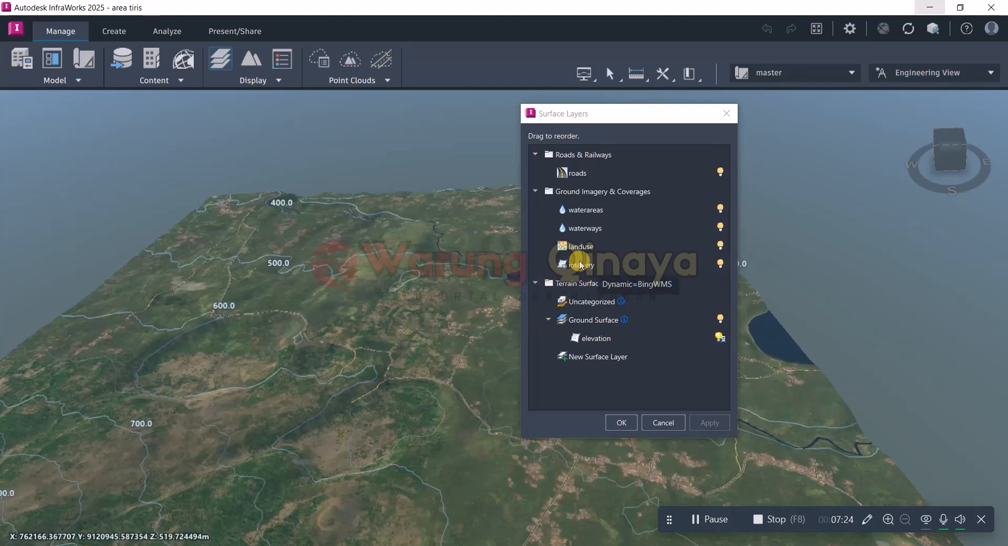
Switch the imagery surface layer off and back on, applying each change to the terrain, and close the surface layers.
click(599, 264)
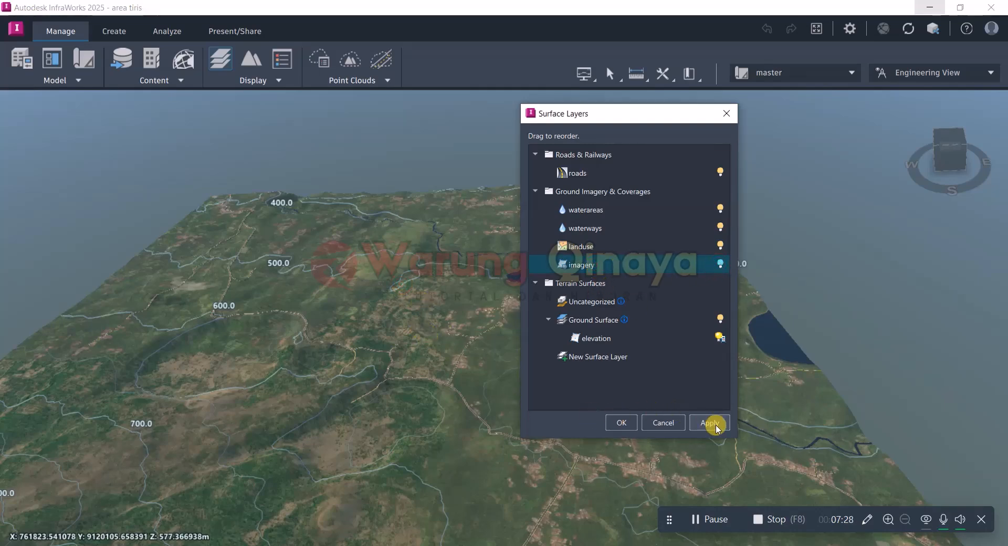
click(410, 286)
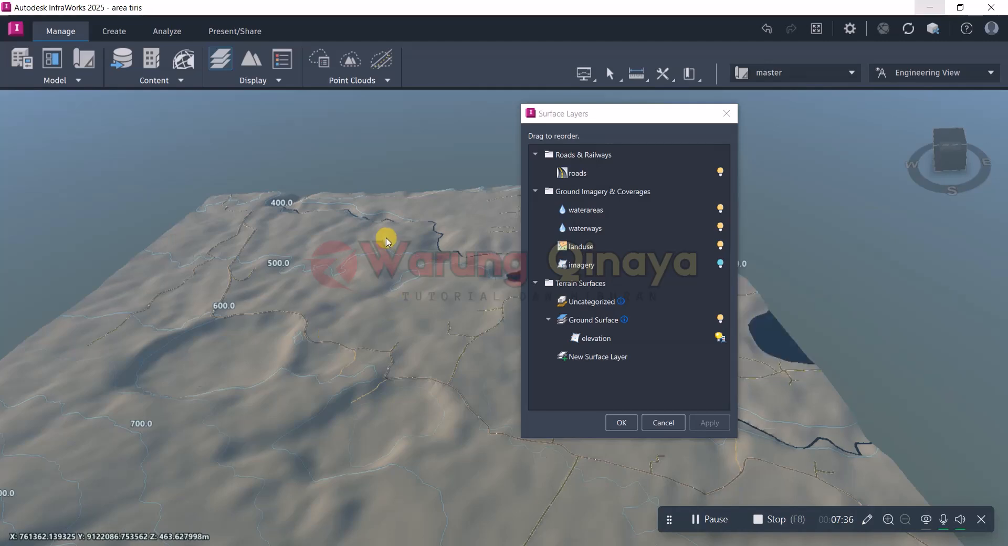
click(721, 263)
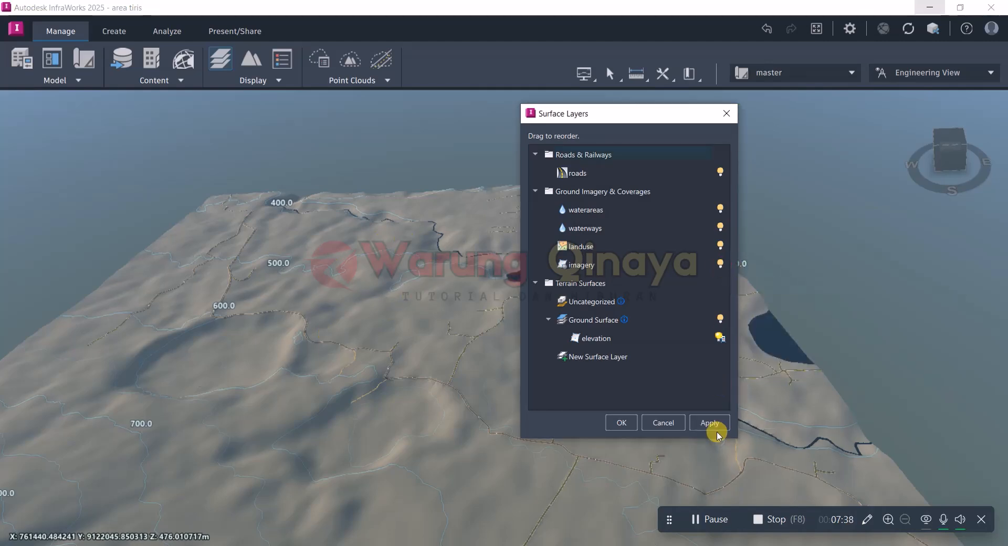
click(711, 421)
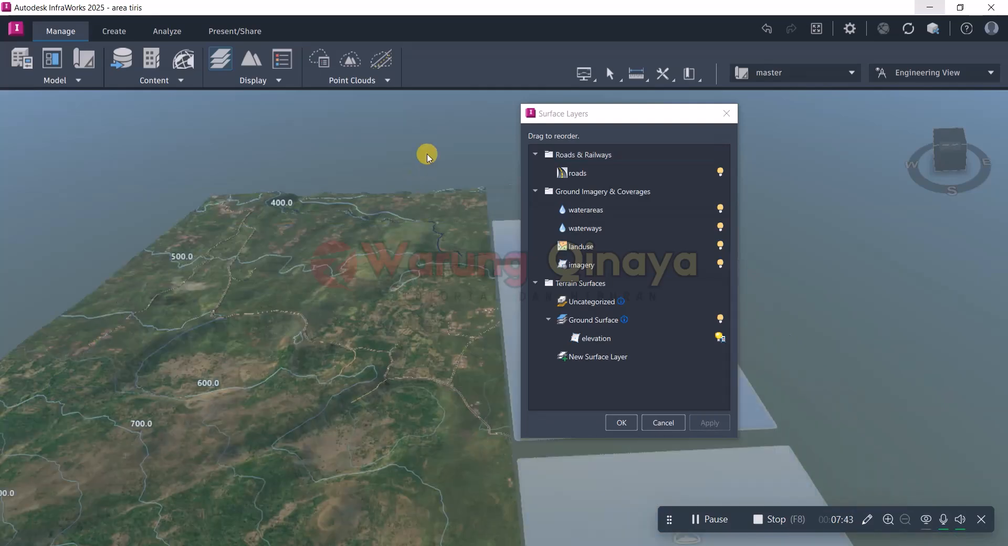
click(660, 423)
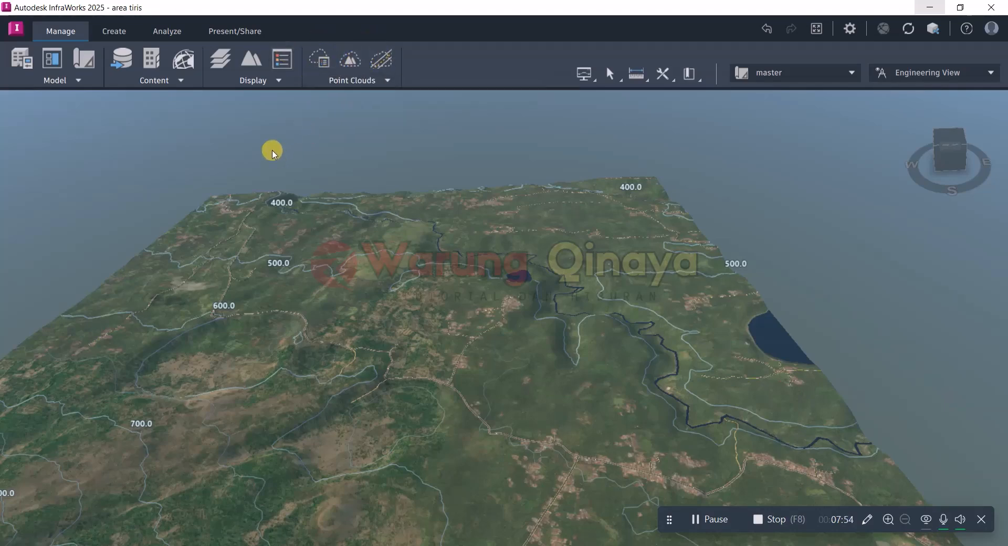
Examine the new terrain theme properties, including the Elevation, Aspect and Slope analysis types, without creating a theme, and close the terrain themes.
click(256, 65)
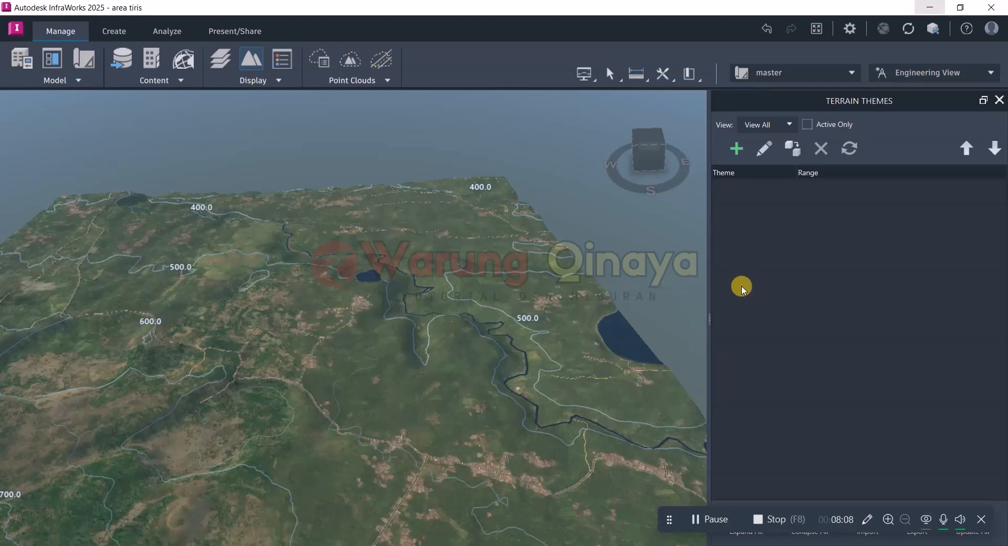
click(736, 149)
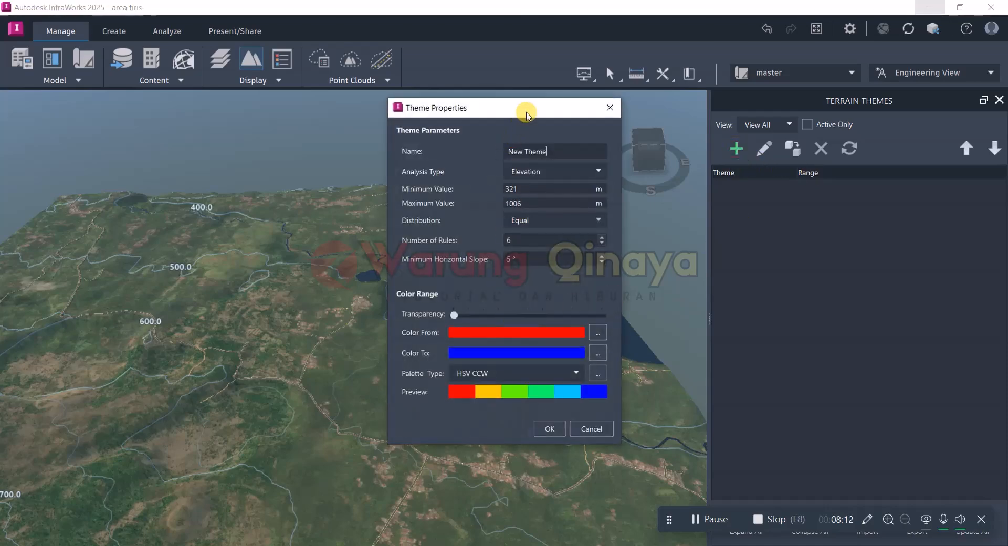
drag(526, 118, 456, 110)
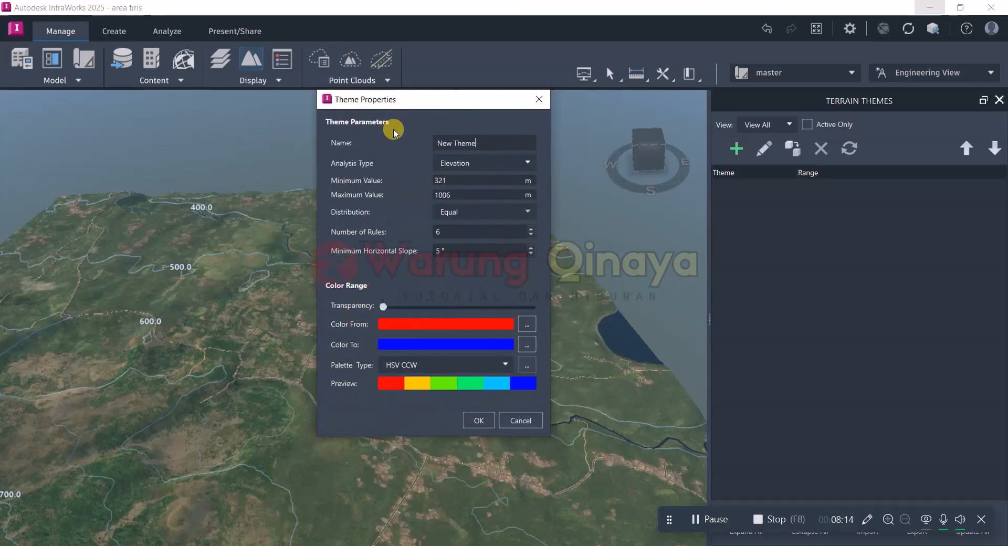
drag(477, 141, 416, 148)
click(528, 164)
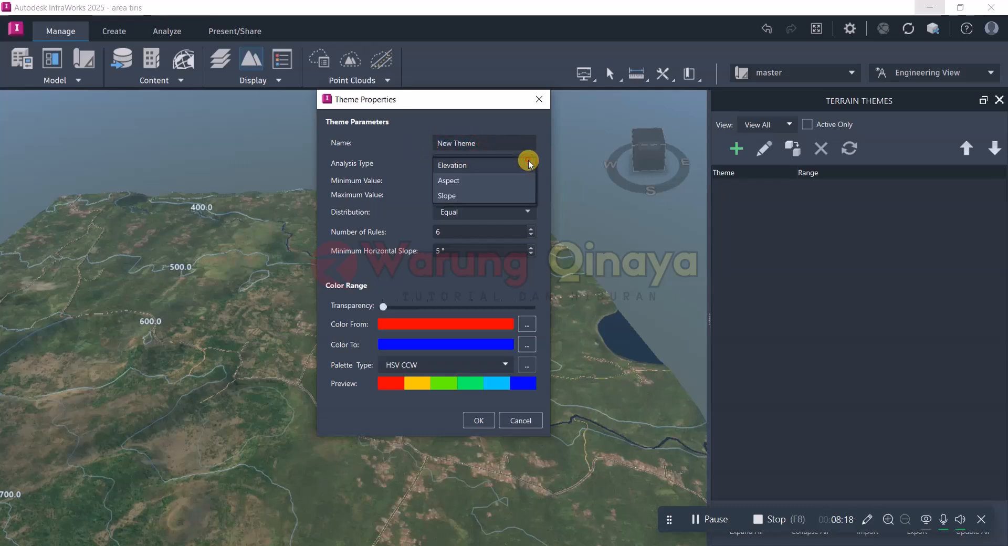
click(483, 283)
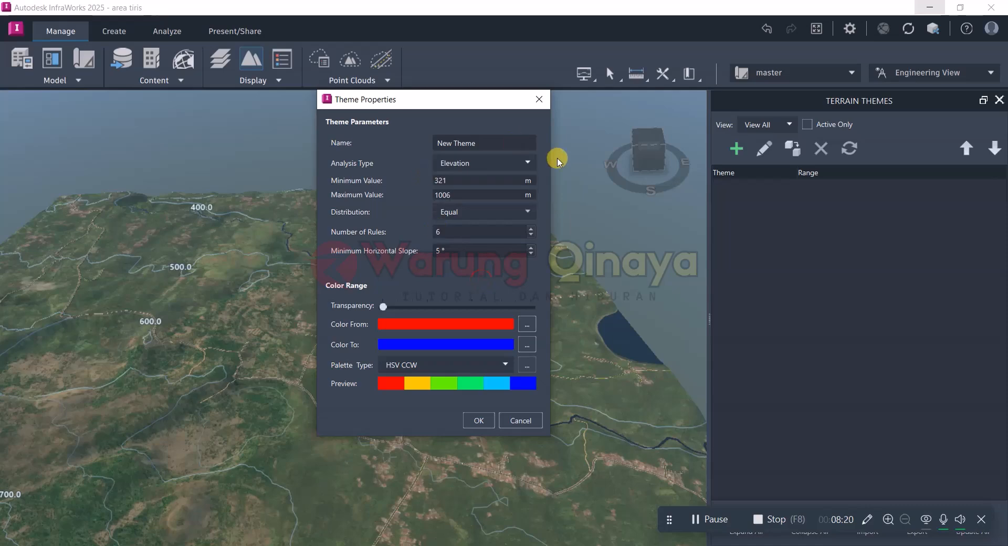
drag(421, 111, 411, 128)
click(523, 443)
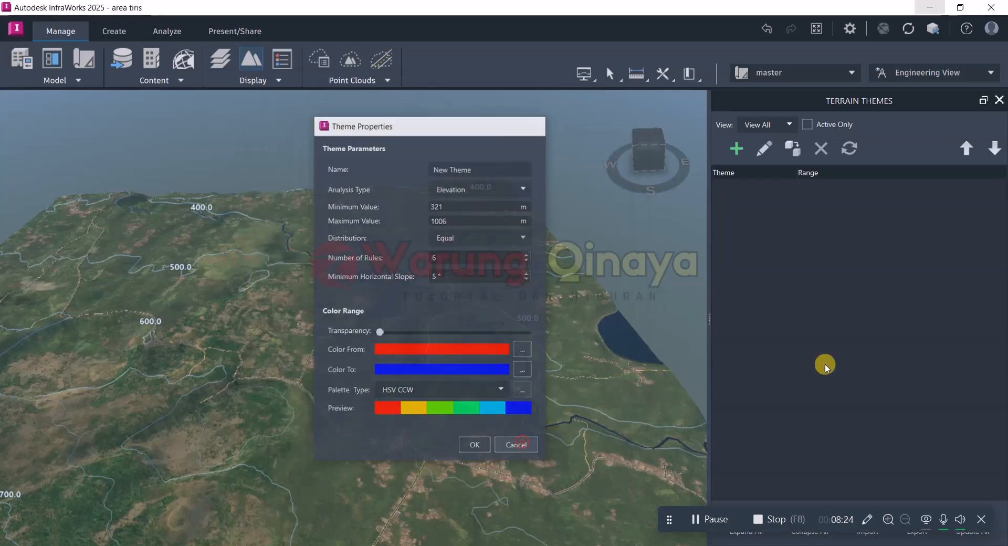
click(999, 100)
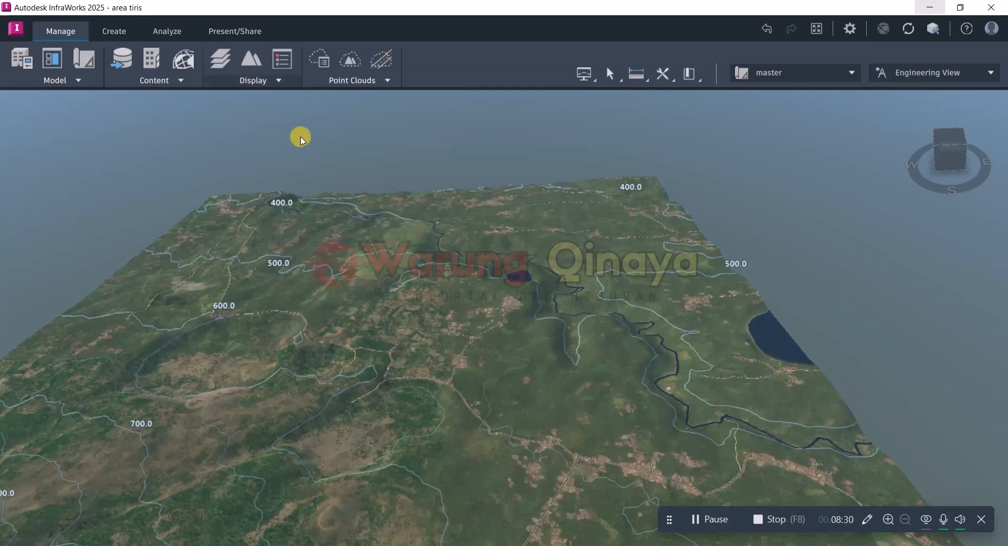
Examine the new feature theme properties for Roads, including the start color selection, and leave without creating a theme.
click(285, 66)
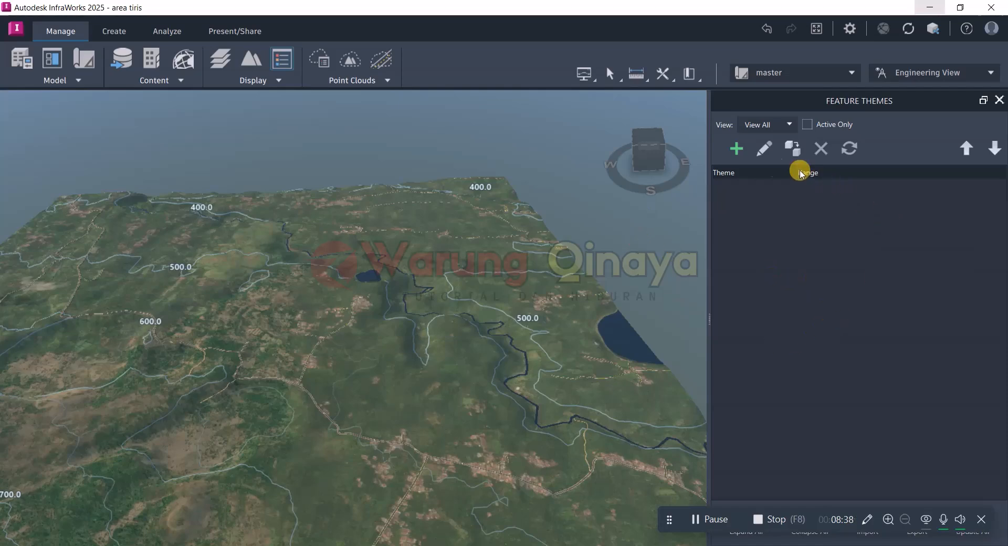
click(739, 148)
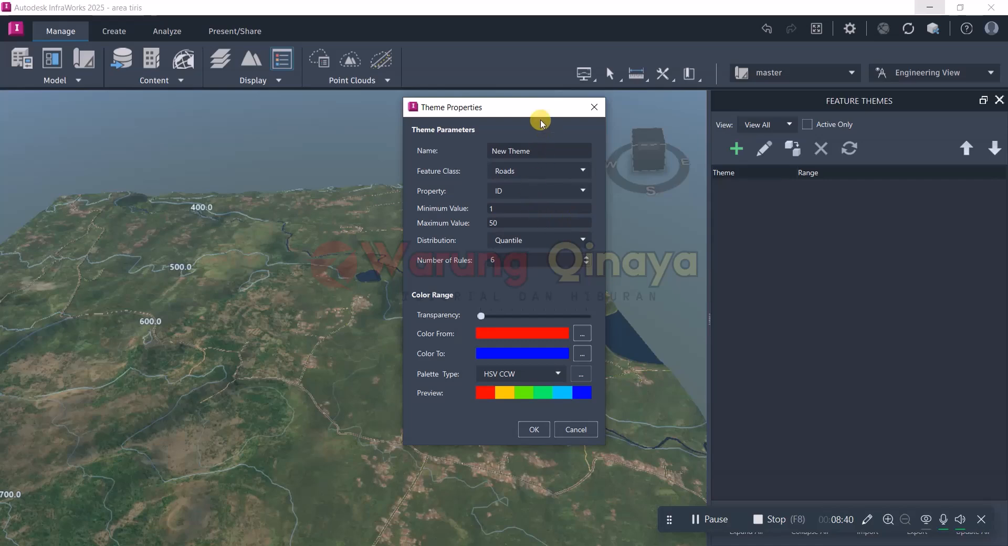
drag(526, 106, 429, 148)
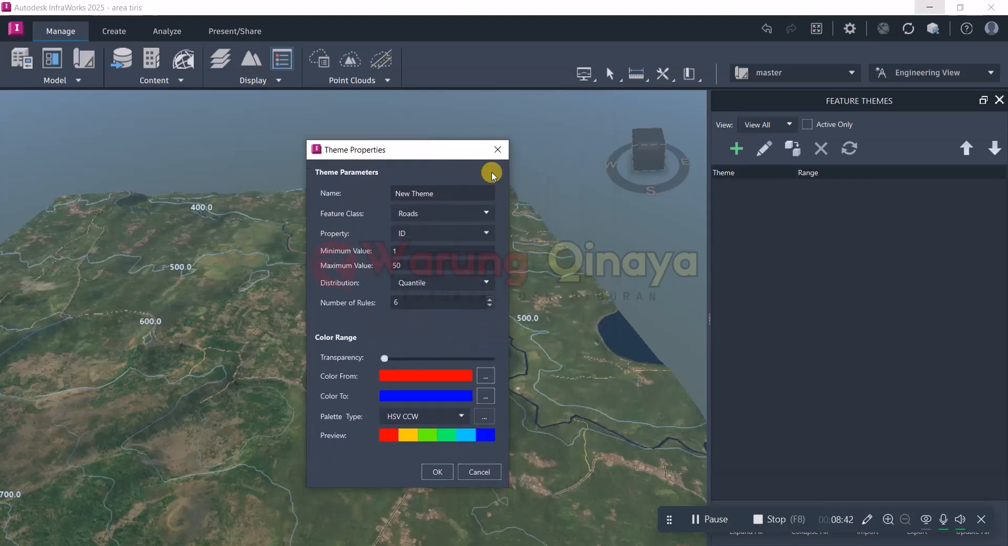
click(482, 211)
click(452, 154)
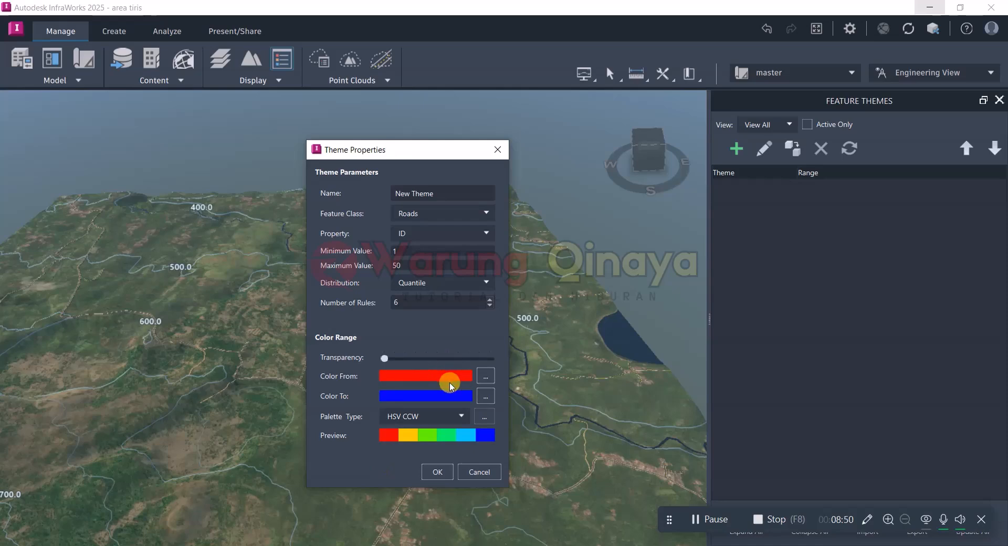
click(486, 376)
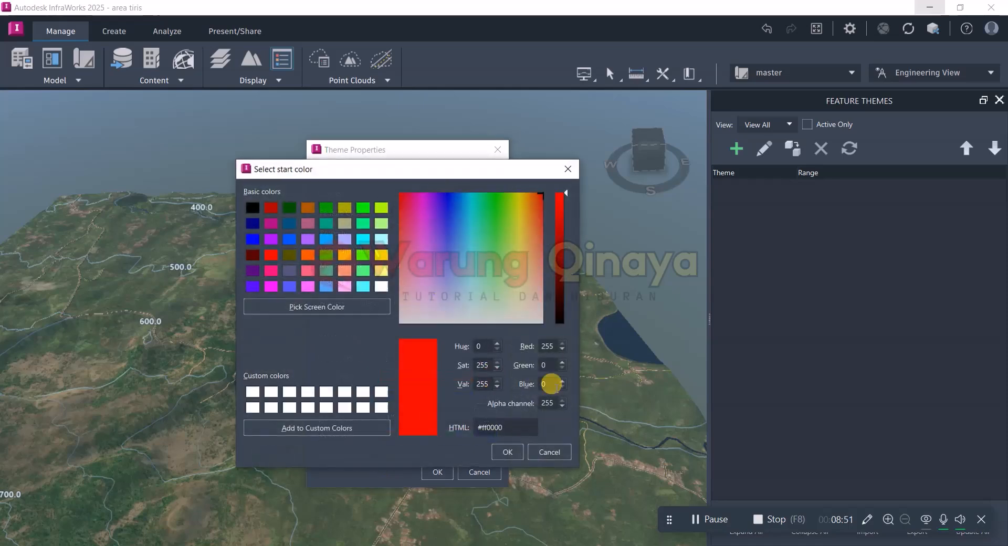
click(547, 450)
key(Escape)
click(430, 165)
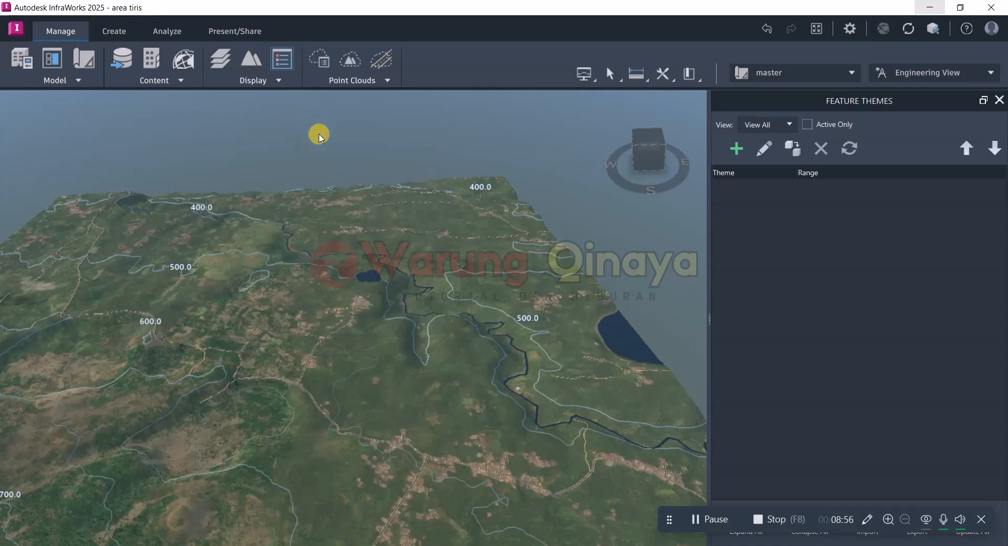
Open the Sun and Sky settings and set the time to 11:24 and the date to 04/28/24.
click(279, 81)
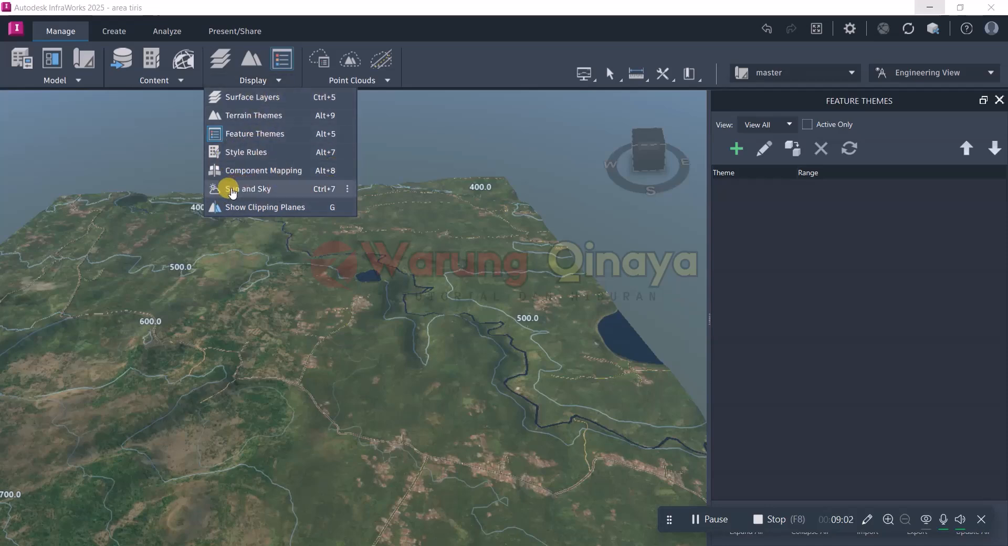
click(292, 190)
drag(121, 7, 333, 120)
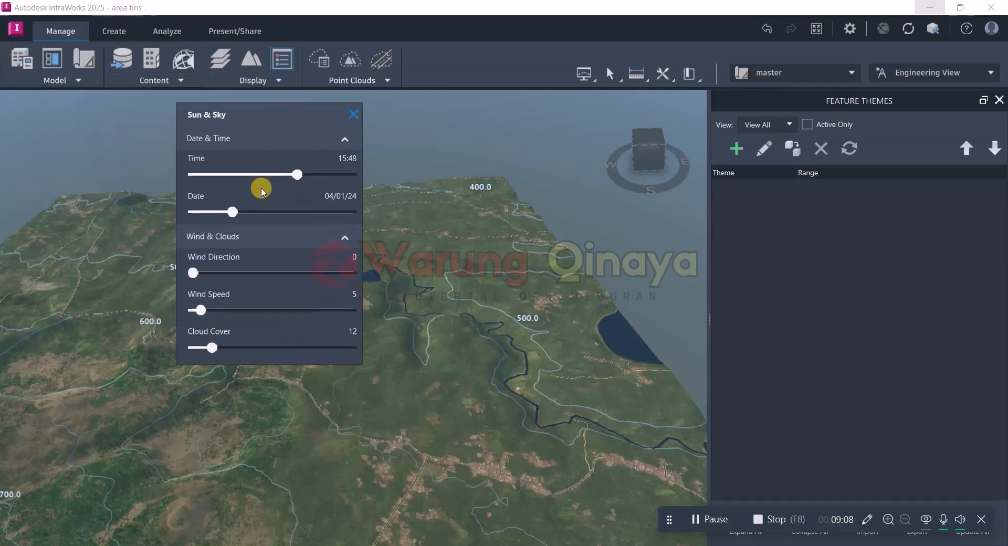
drag(279, 180, 245, 212)
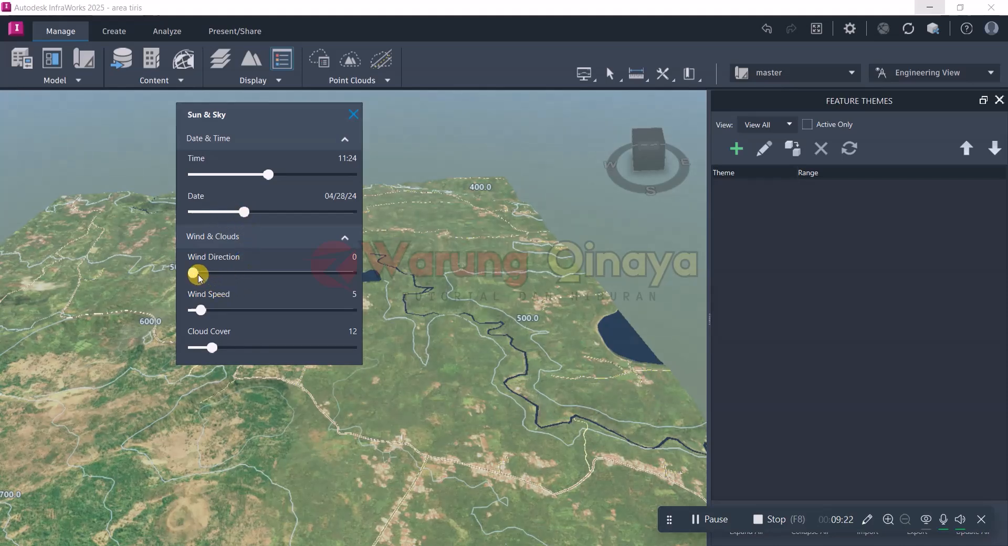
Set the wind direction to 241 and the wind speed to 86, and increase the cloud cover over the terrain.
drag(199, 278, 231, 275)
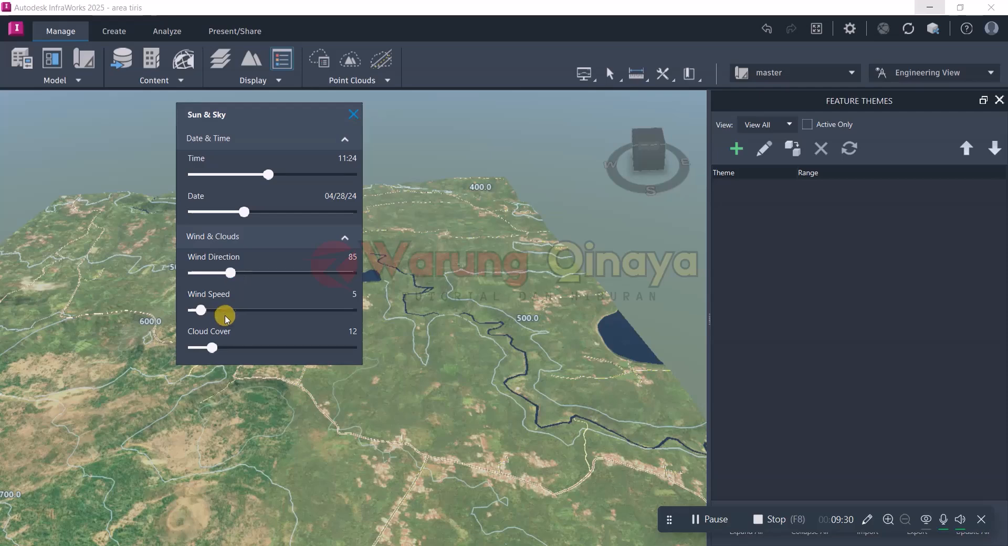
drag(206, 314, 234, 310)
drag(413, 340, 463, 304)
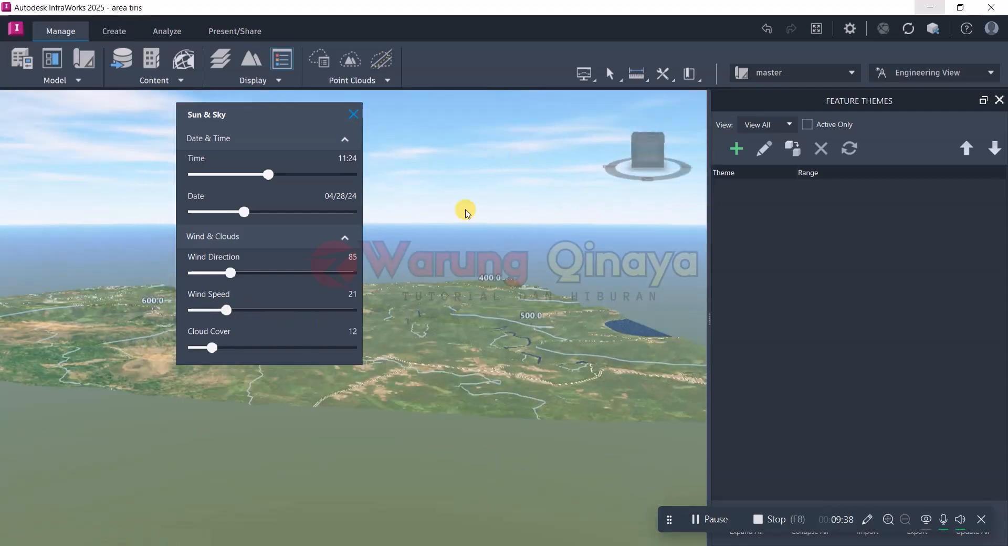
drag(231, 310, 290, 309)
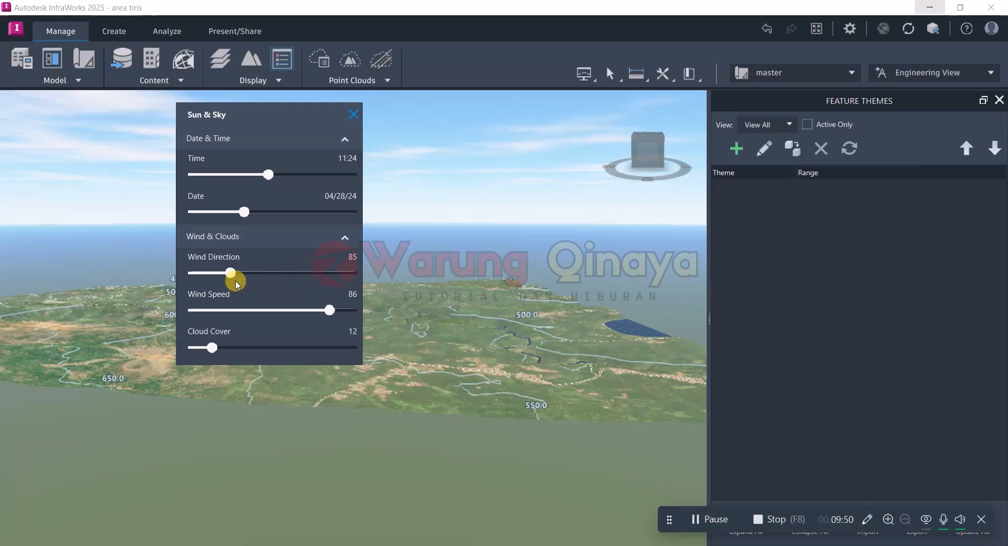
drag(231, 277, 299, 278)
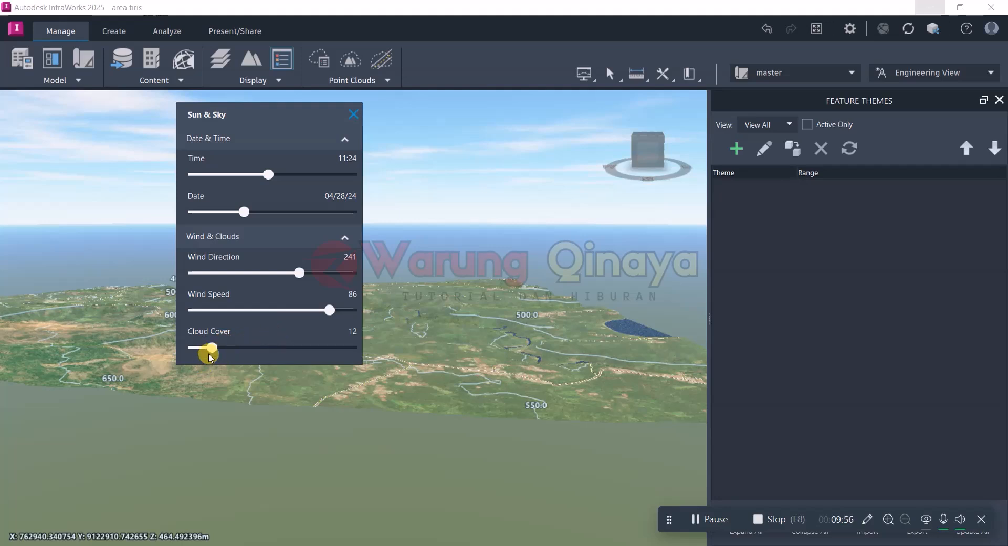
drag(212, 350, 243, 346)
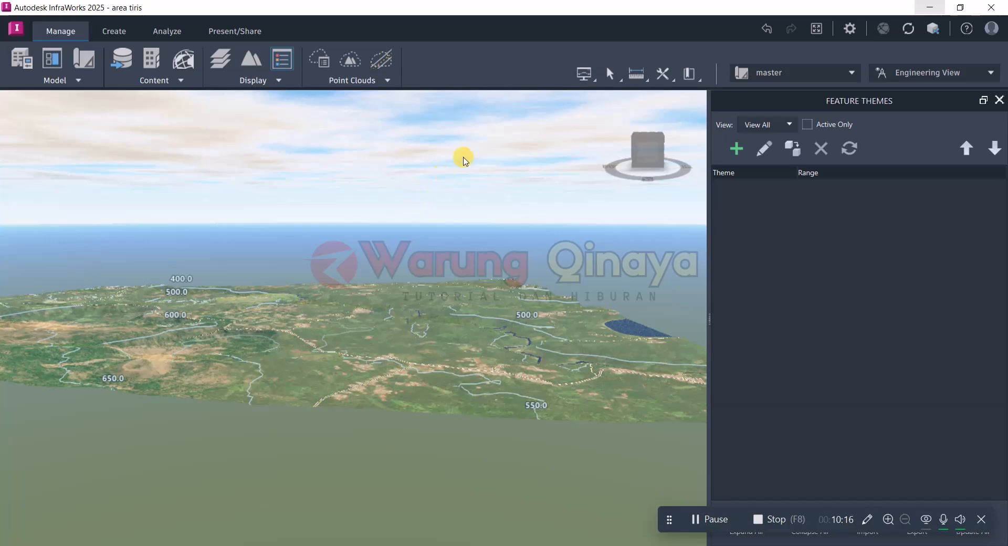
Try the Point Cloud Terrain tool from the point cloud tools, and close the feature themes.
click(386, 82)
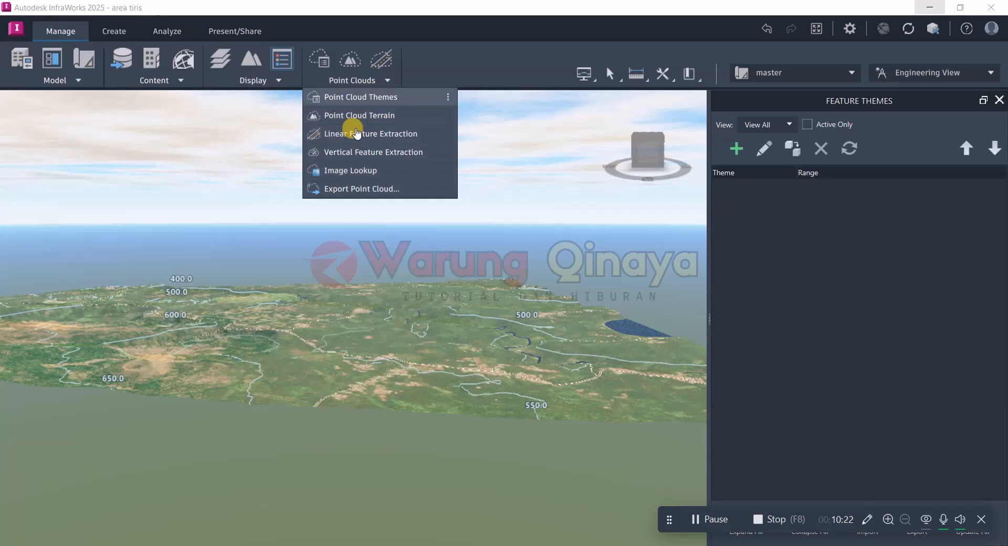
click(376, 115)
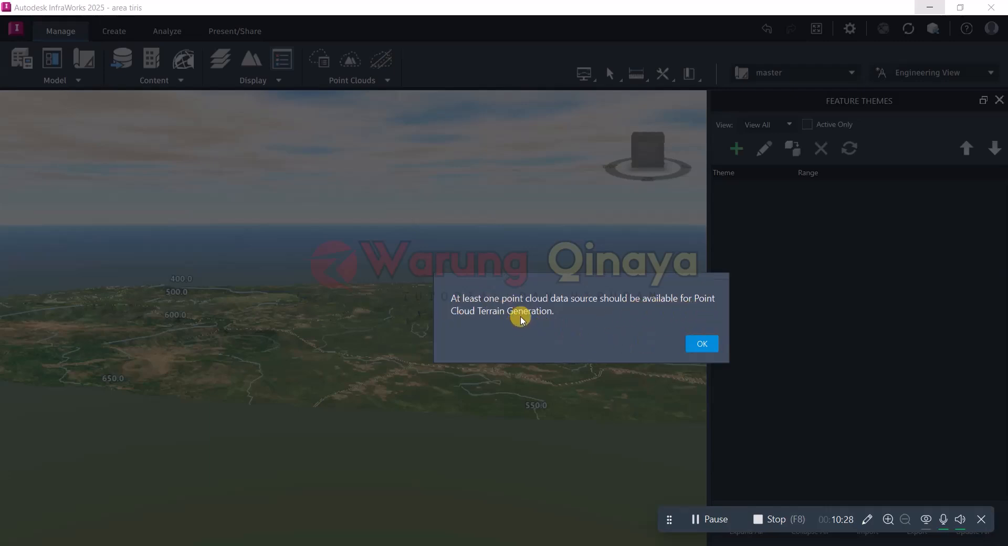
click(698, 344)
mouse_move(456, 272)
mouse_down()
mouse_move(398, 387)
mouse_move(566, 331)
mouse_move(551, 335)
mouse_move(567, 321)
mouse_up()
scroll(470, 343, down, 2)
click(999, 100)
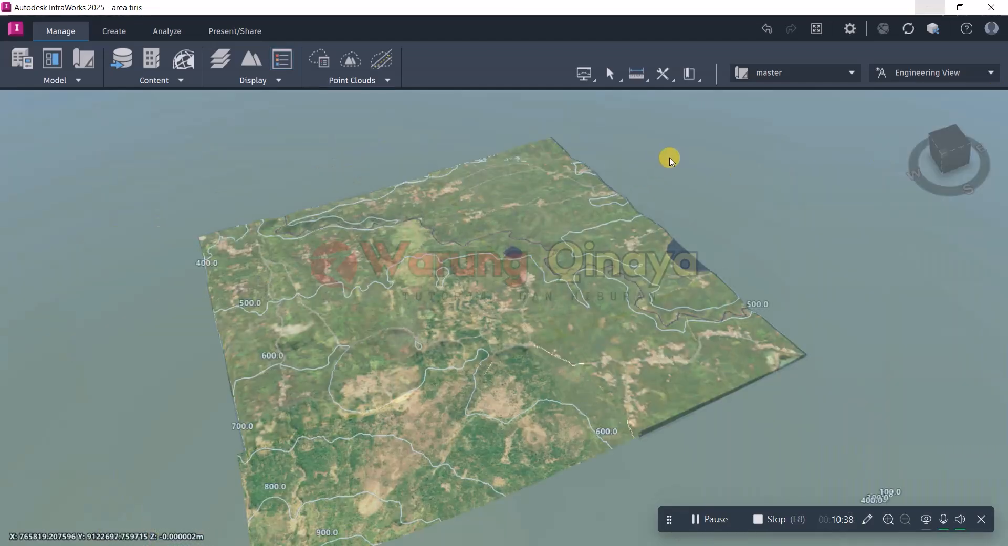
Review the transportation creation tools from Component Road to Right of way, and inspect the terrain from several angles and distances.
click(120, 32)
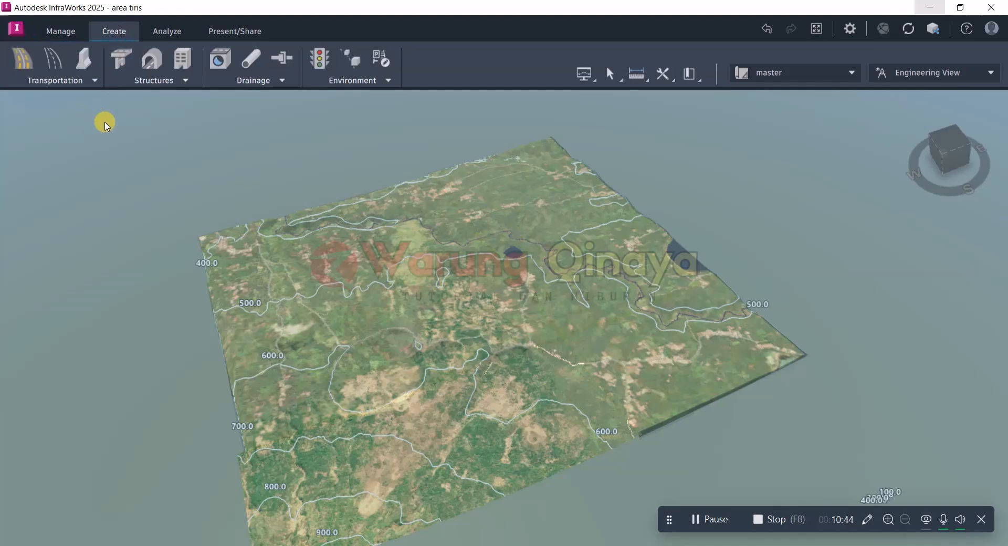
click(93, 81)
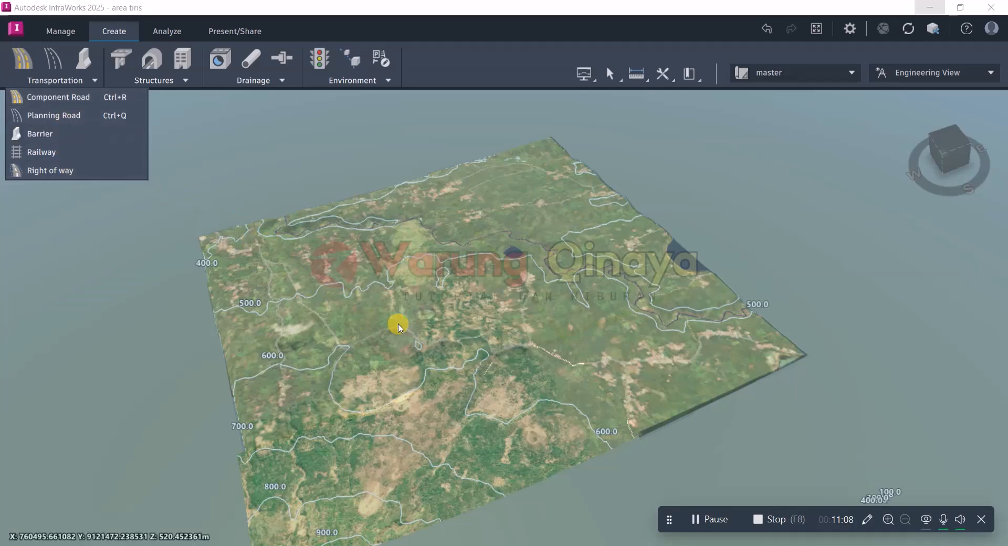
drag(466, 331, 338, 370)
scroll(301, 420, down, 2)
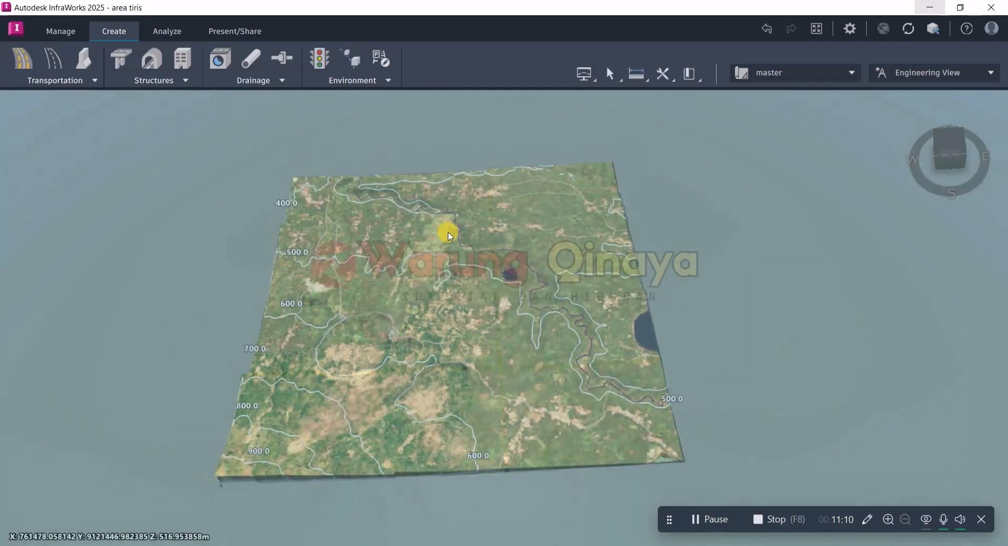
scroll(450, 252, up, 3)
scroll(451, 259, up, 3)
drag(437, 333, 424, 387)
scroll(452, 359, down, 2)
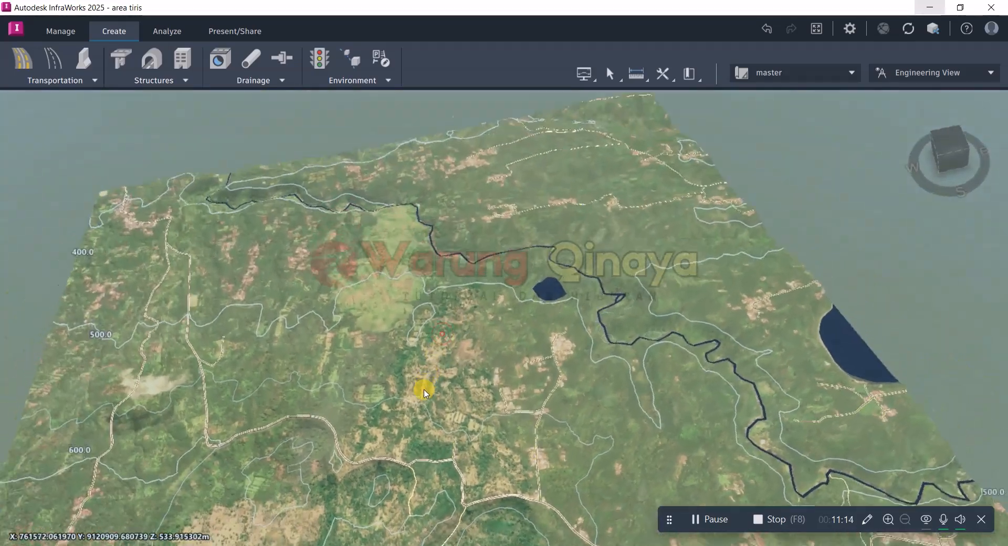
scroll(455, 331, down, 2)
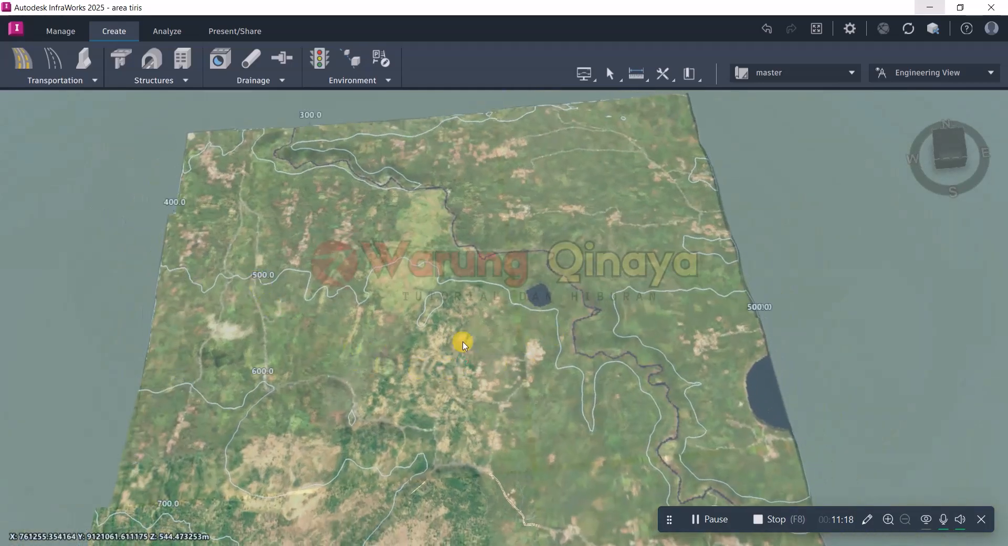
scroll(441, 238, up, 1)
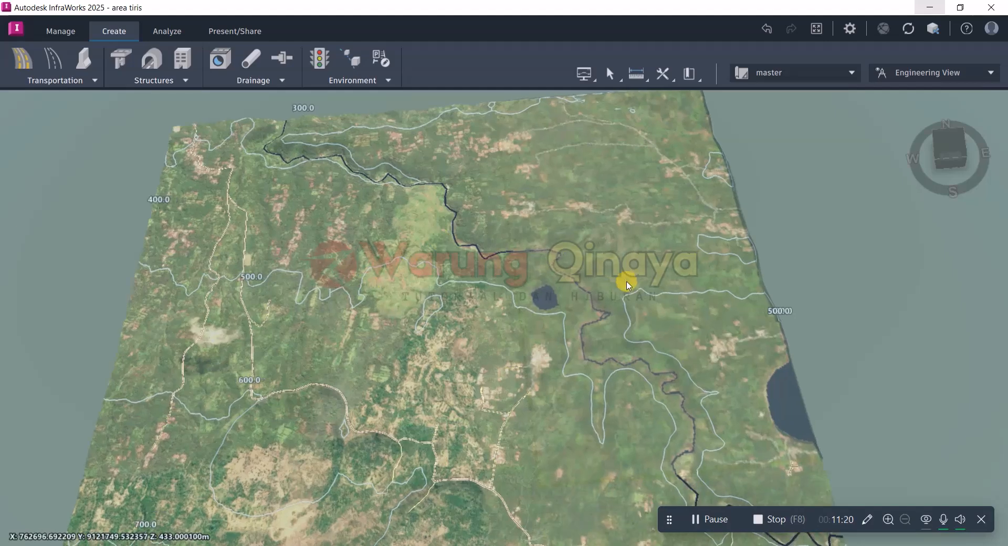
scroll(432, 301, down, 2)
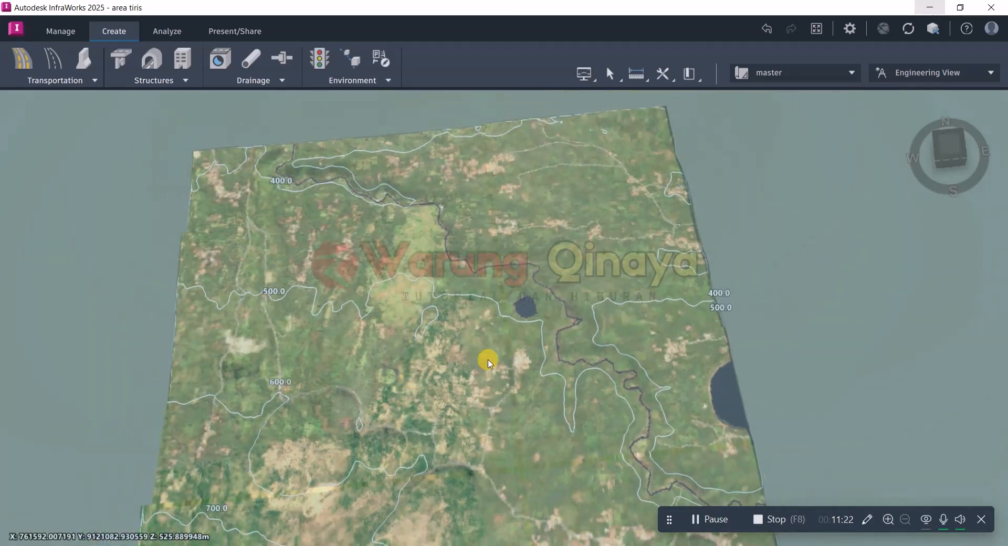
Review the Planning Road, Barrier, Railway and Right of way tools again against the terrain model.
click(81, 84)
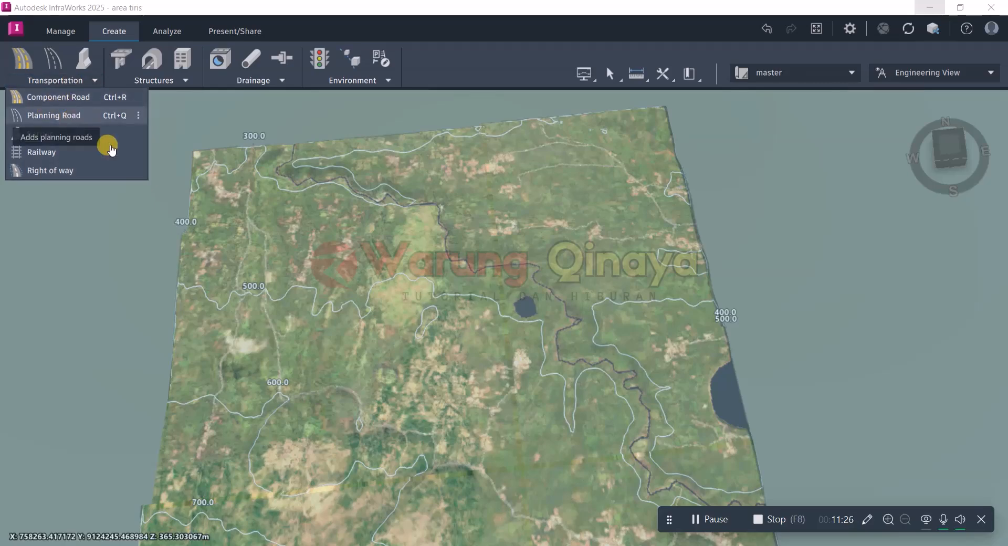
click(783, 302)
click(63, 83)
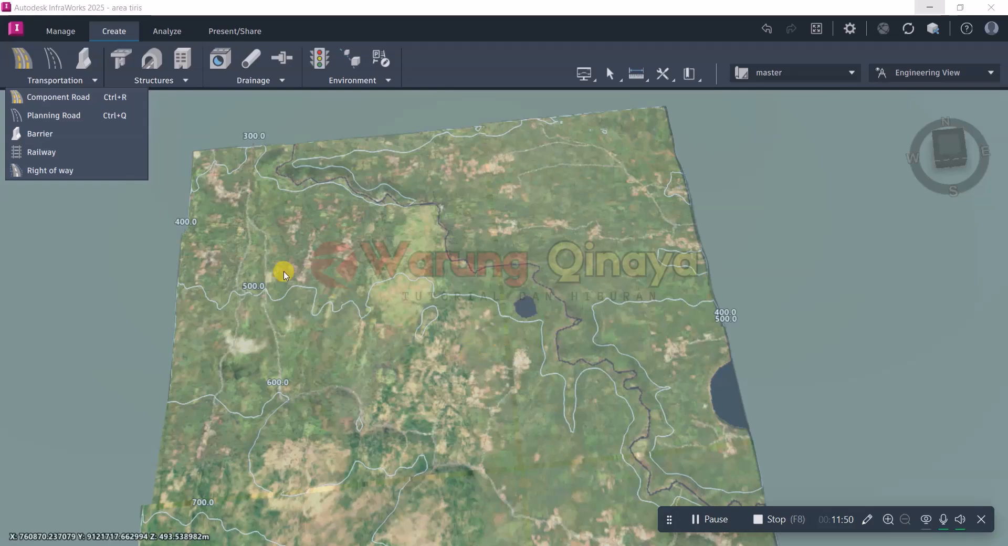
click(133, 265)
drag(400, 347, 421, 292)
scroll(441, 288, down, 1)
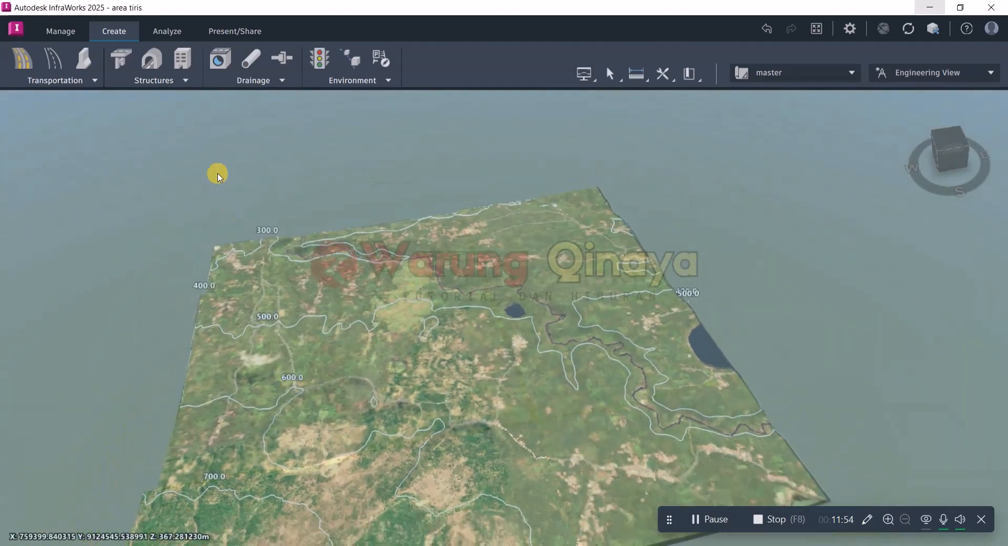
Start the Building tool from the structure tools and browse the brick and concrete-and-glass facade draw styles.
click(168, 84)
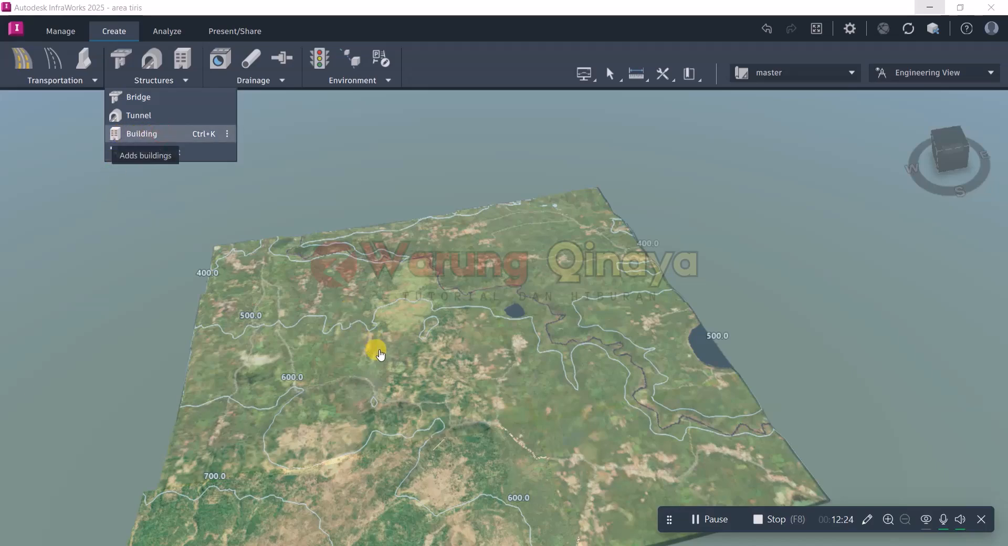
scroll(378, 350, up, 1)
drag(290, 334, 267, 190)
scroll(218, 350, down, 10)
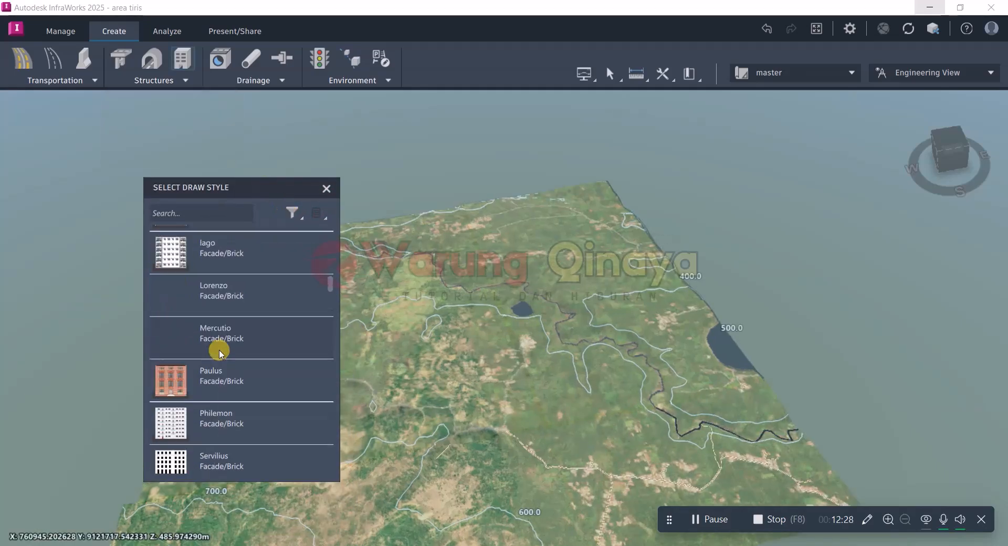
scroll(219, 349, up, 10)
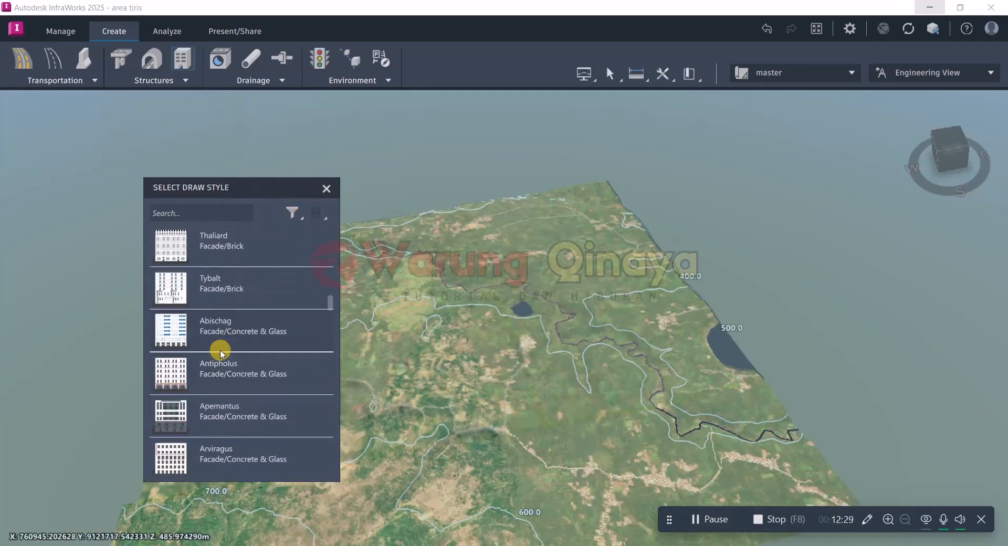
Draw a four-sided building in the Facade/Brick/Biron style on the terrain near the small lake, and close the style list.
click(466, 329)
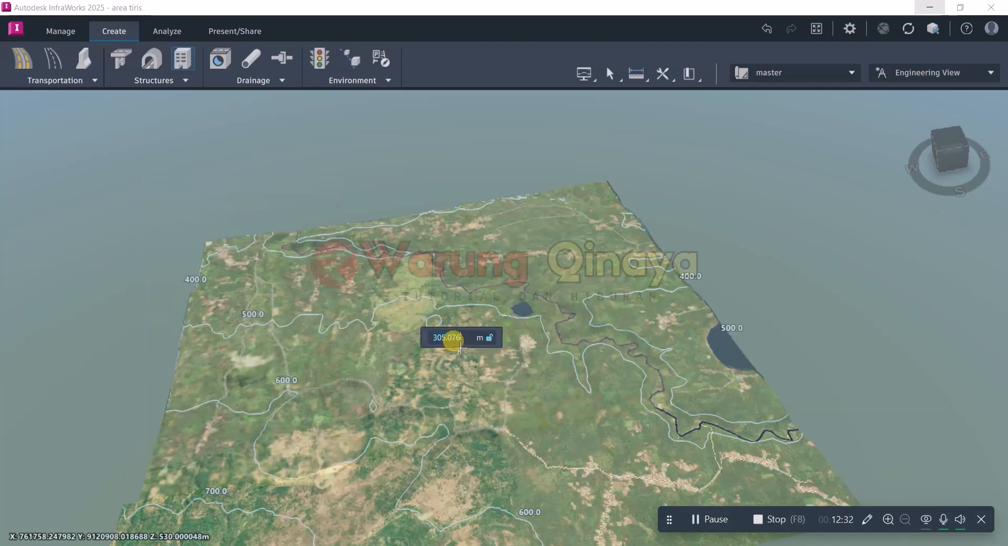
scroll(465, 325, up, 5)
scroll(467, 324, up, 3)
click(499, 331)
click(452, 418)
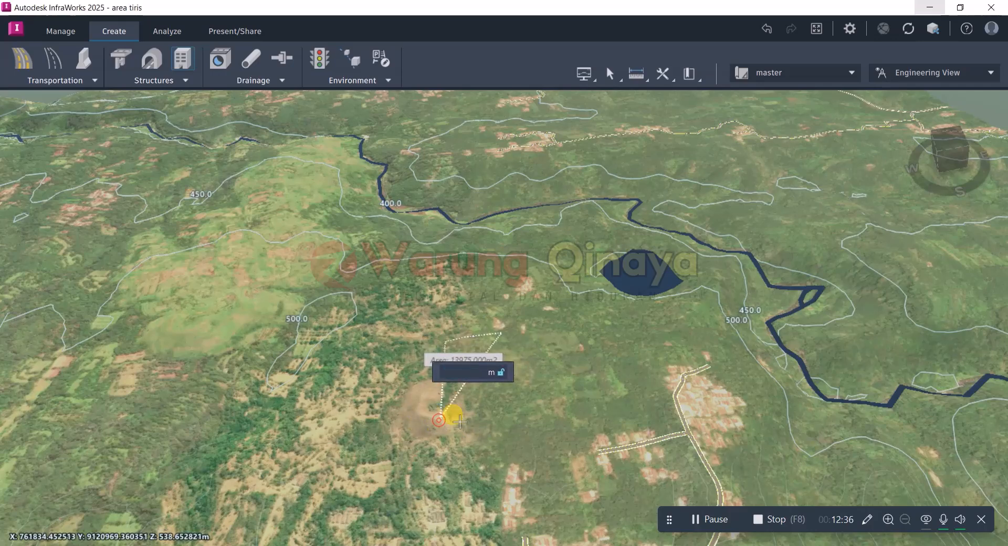
double_click(372, 418)
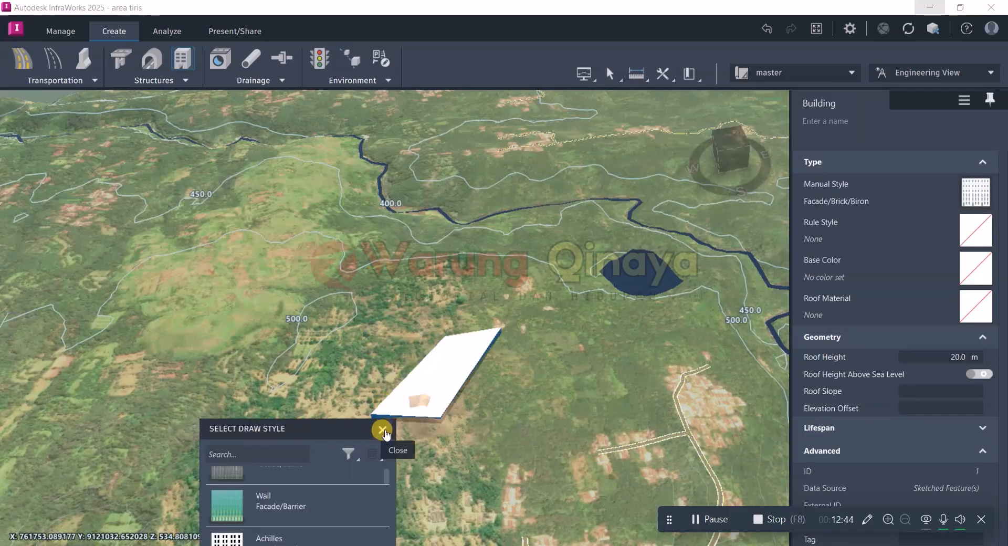
scroll(439, 447, up, 1)
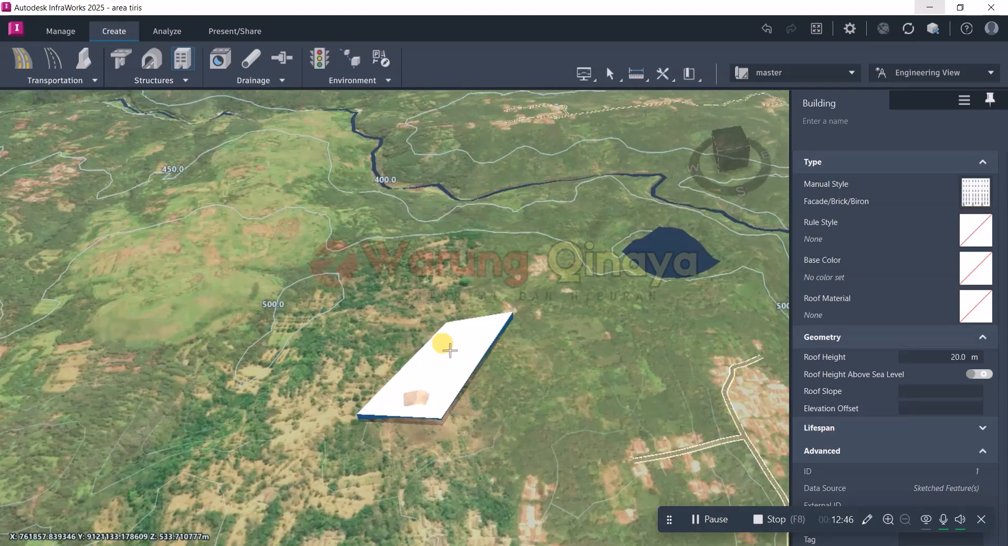
scroll(450, 351, down, 1)
click(555, 358)
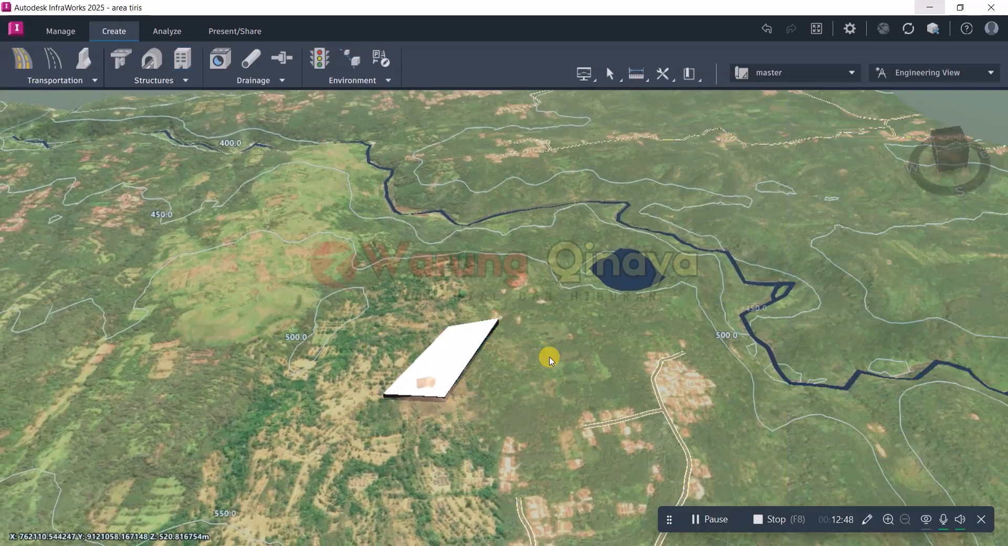
Try to place a Sheet Pile Wall generic object along the near edge of the building.
scroll(546, 359, down, 3)
scroll(323, 215, up, 1)
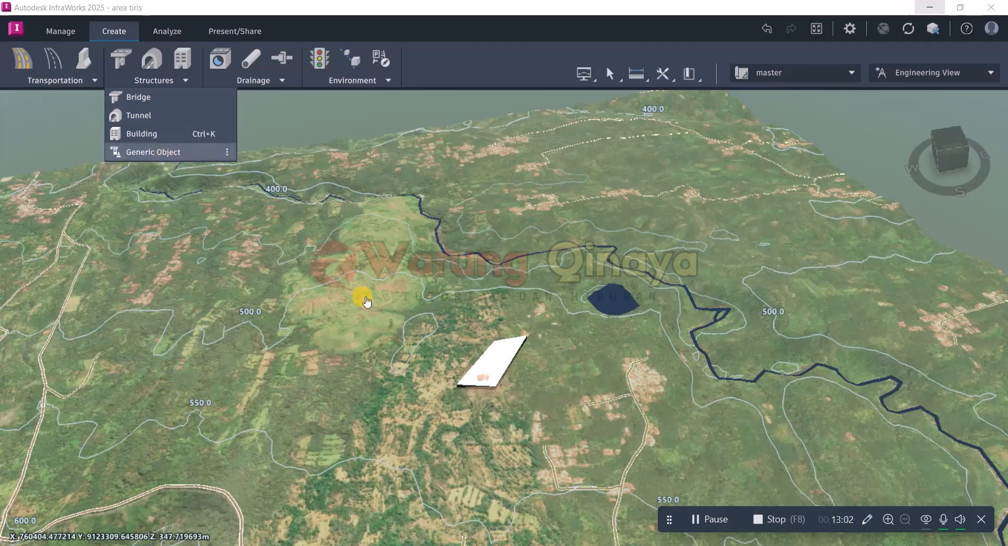
drag(292, 289, 203, 209)
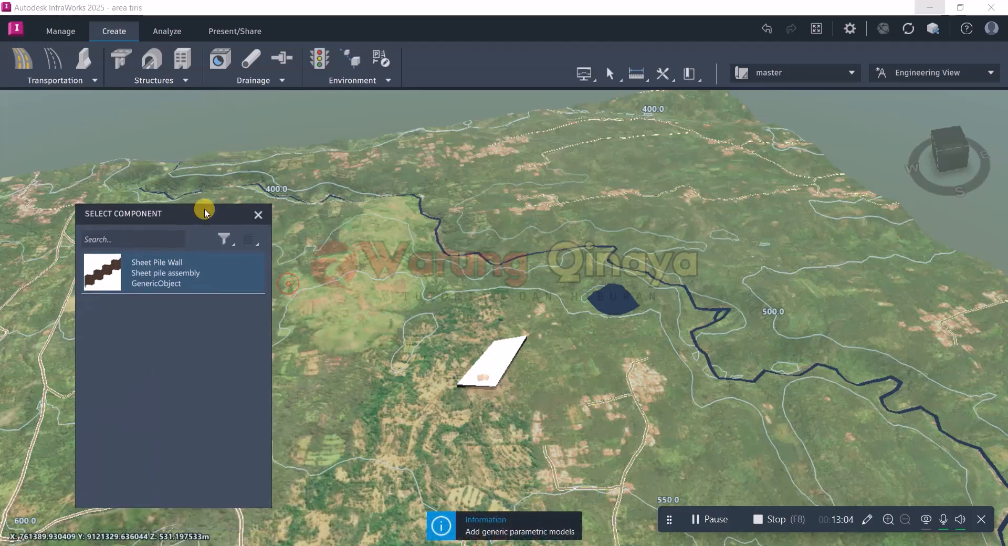
scroll(475, 395, up, 5)
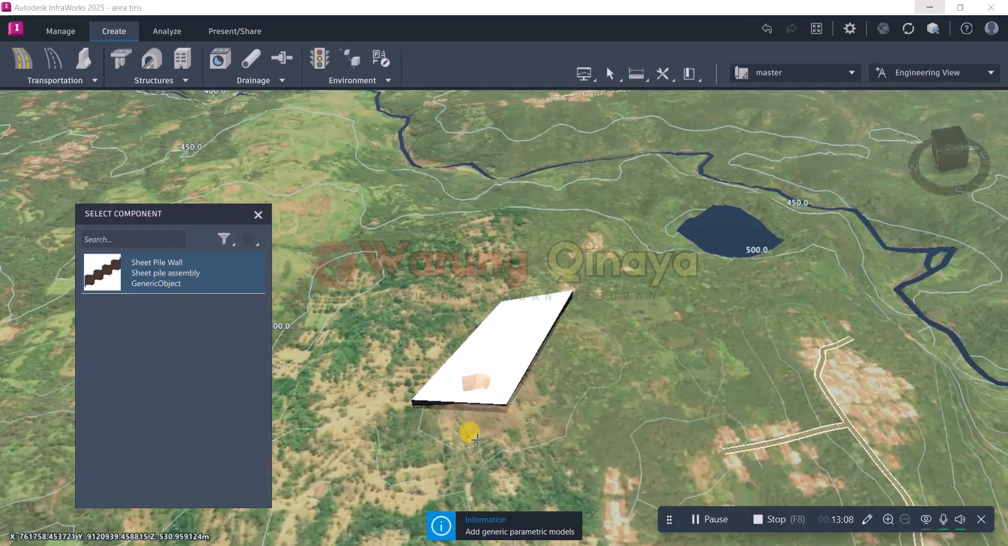
scroll(476, 438, up, 3)
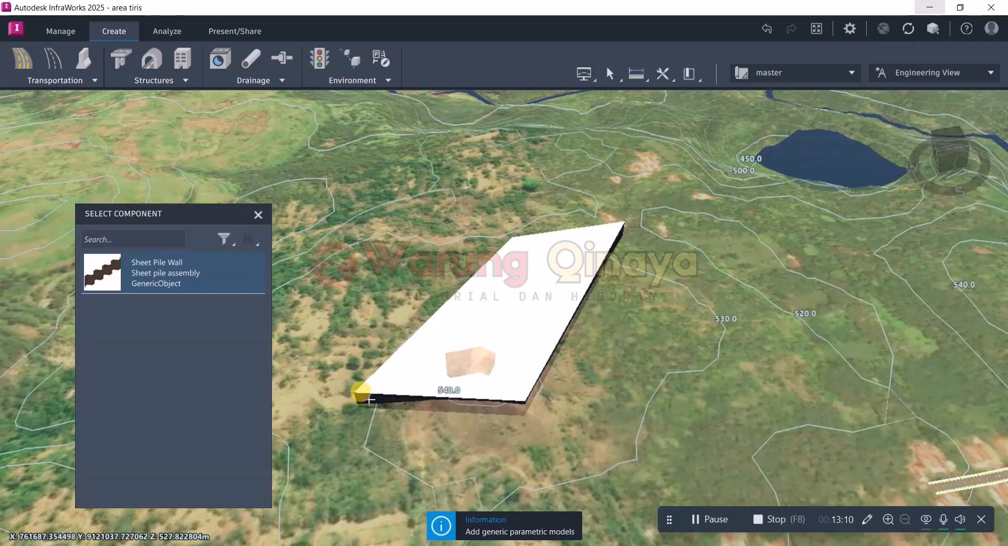
double_click(504, 431)
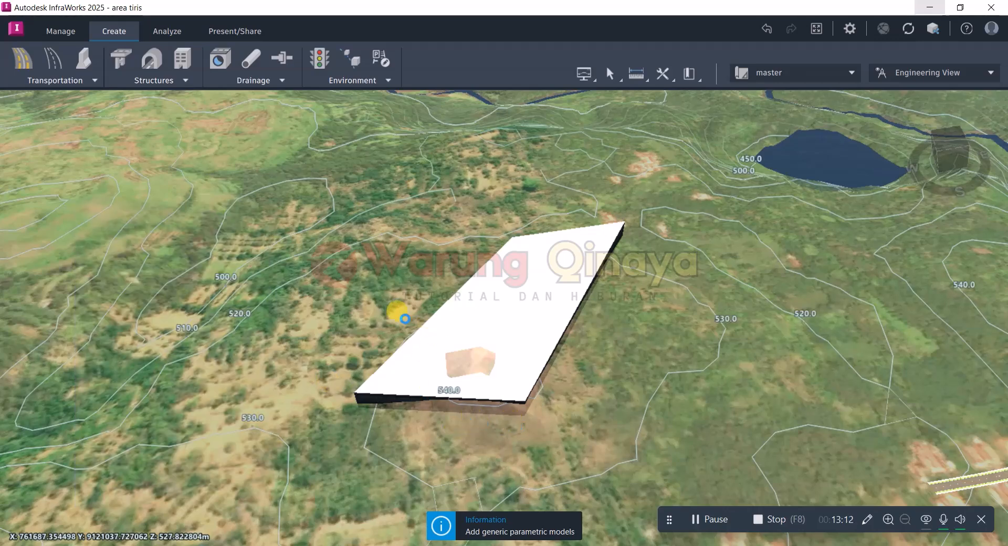
scroll(445, 366, down, 2)
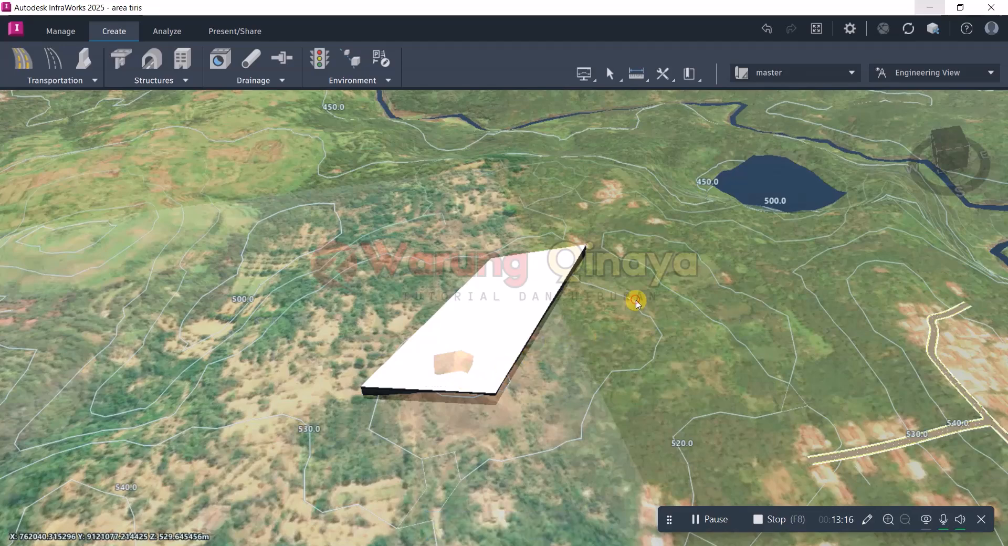
Review the drainage creation tools: Culvert, Pipeline, Pipeline connector and Drainage network.
scroll(489, 367, down, 5)
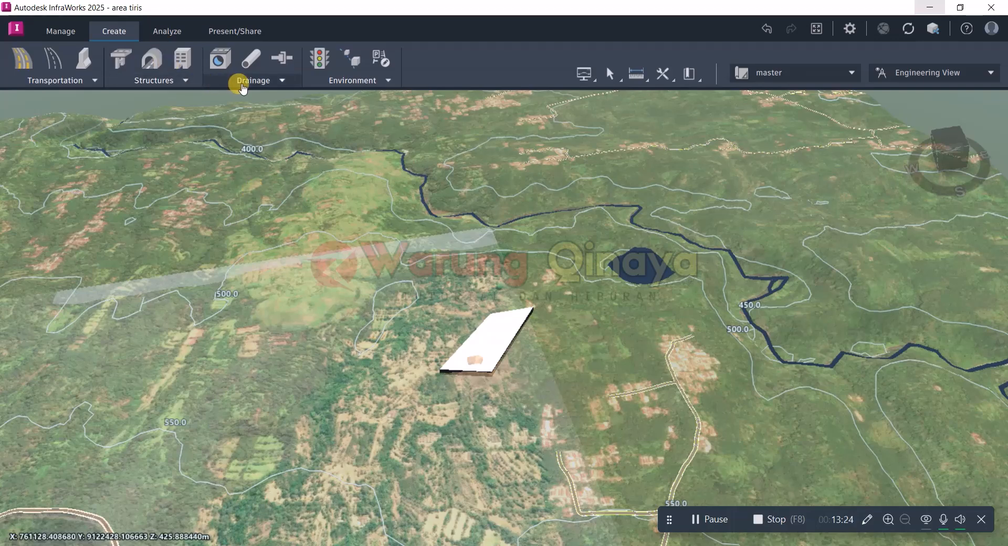
click(282, 81)
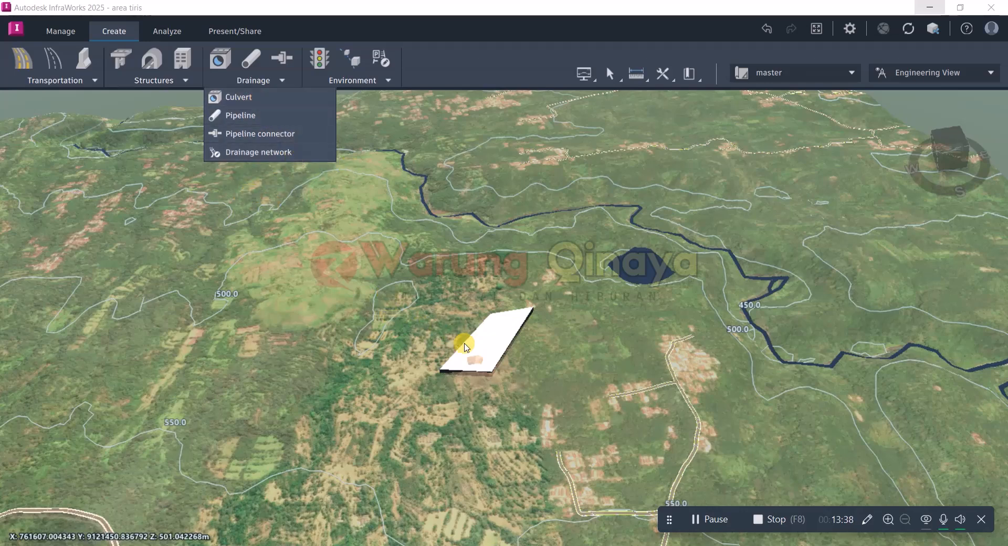
scroll(463, 349, up, 2)
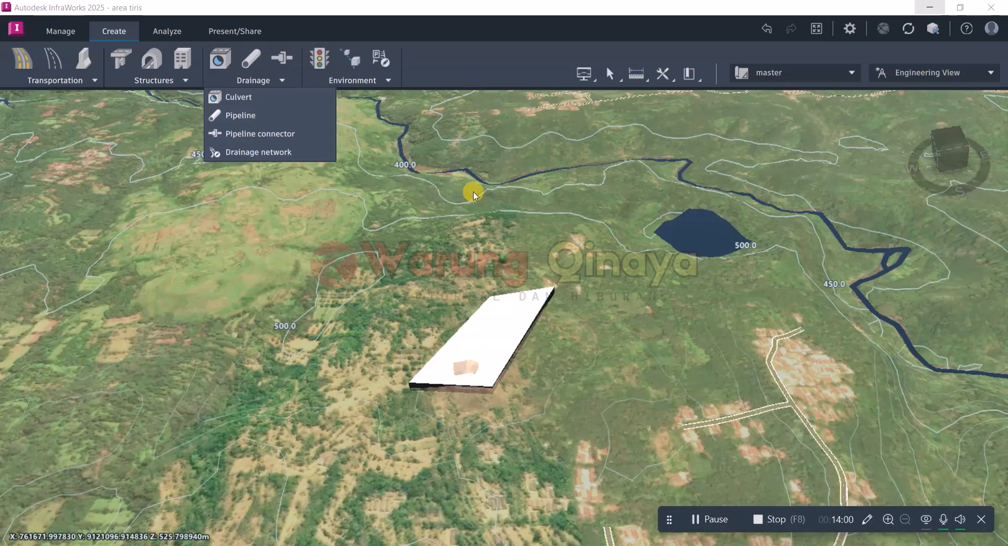
click(252, 84)
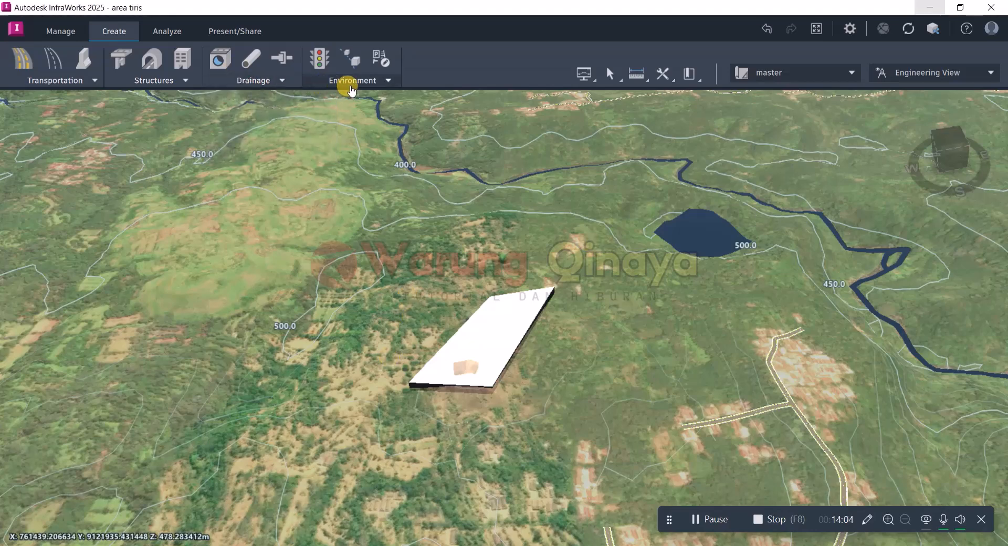
Place a row of City Furniture in the Curved Baluster style on the terrain beside the building, and close the style list.
click(389, 80)
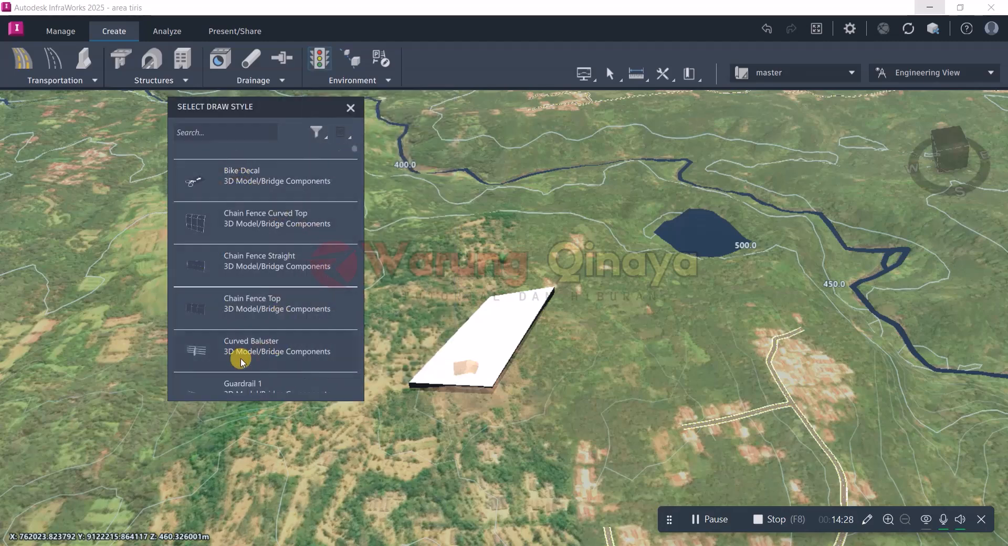
click(242, 361)
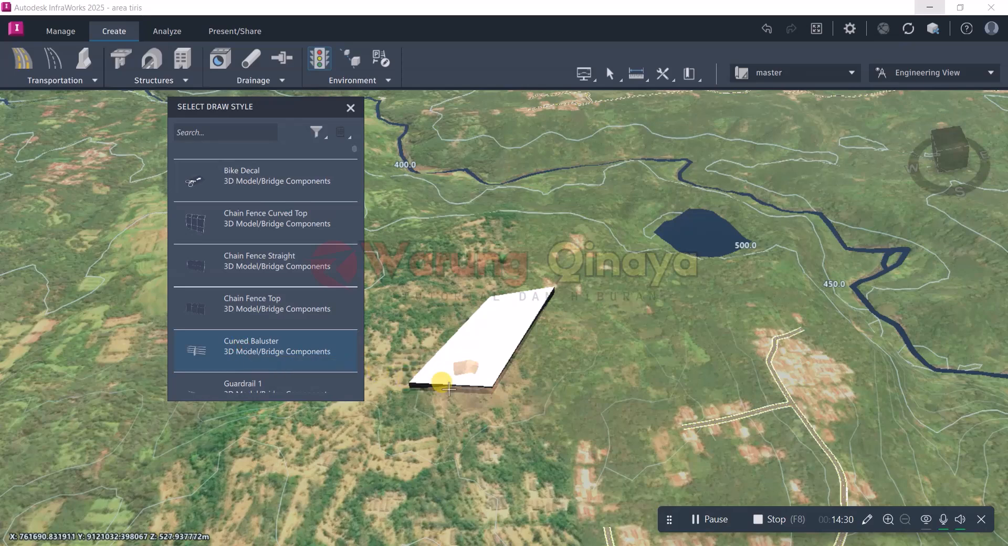
scroll(488, 386, up, 5)
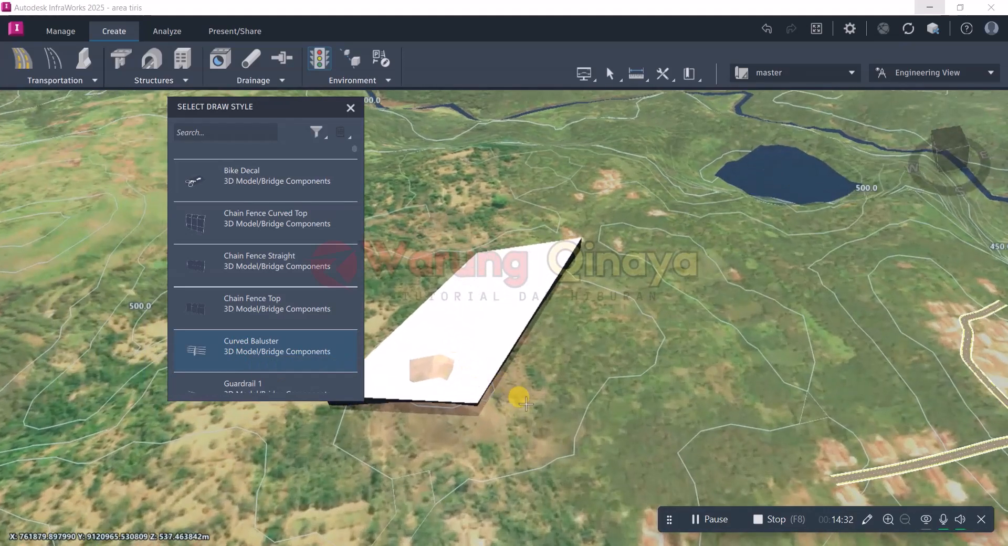
click(525, 403)
click(677, 339)
double_click(609, 399)
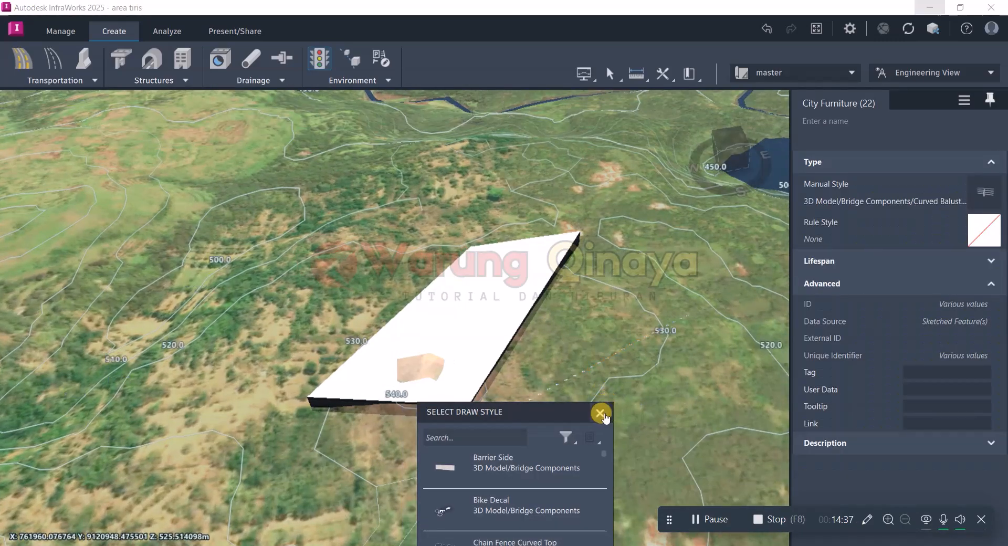
click(601, 414)
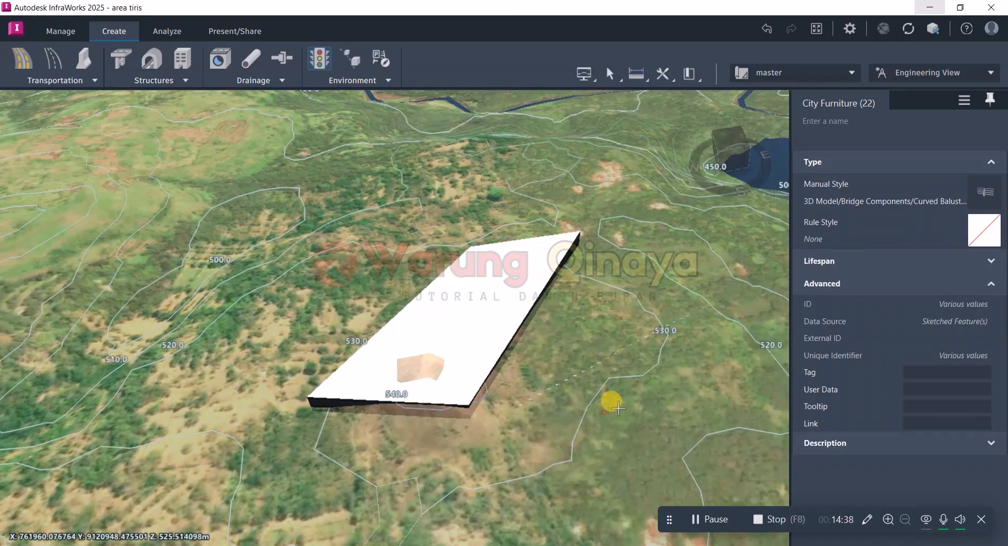
Inspect the row of curved balusters beside the building from close range and from farther away.
scroll(532, 403, up, 5)
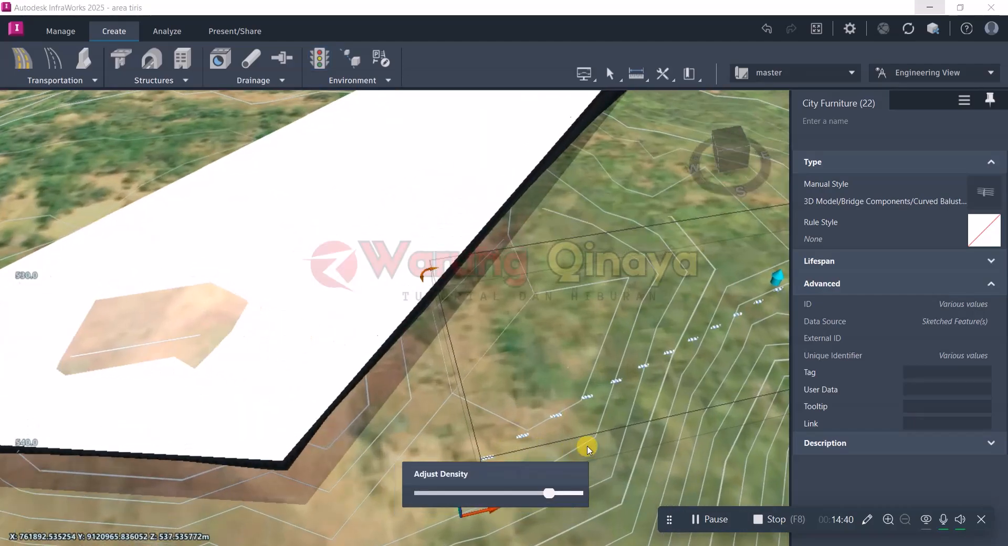
click(583, 448)
drag(584, 448, 641, 397)
scroll(578, 436, up, 4)
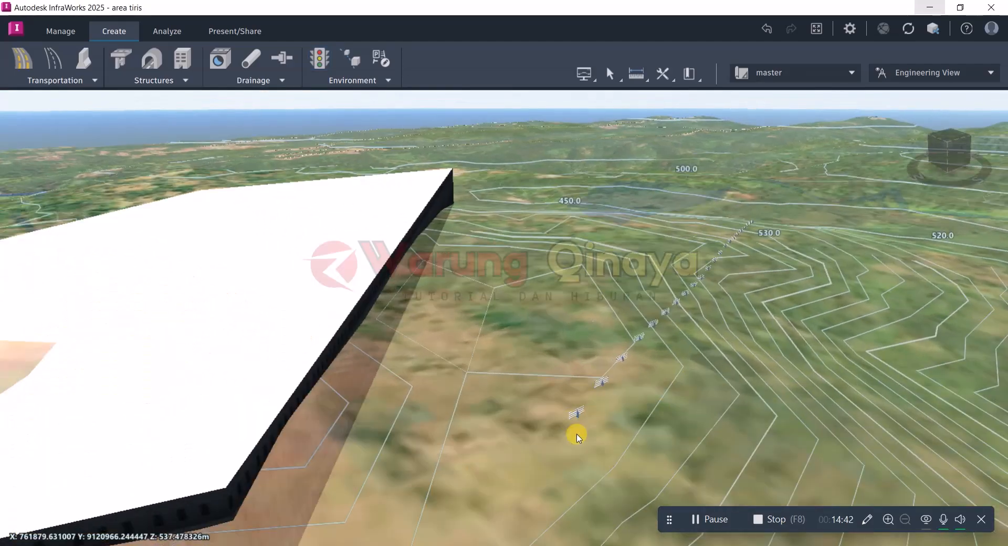
scroll(603, 459, up, 6)
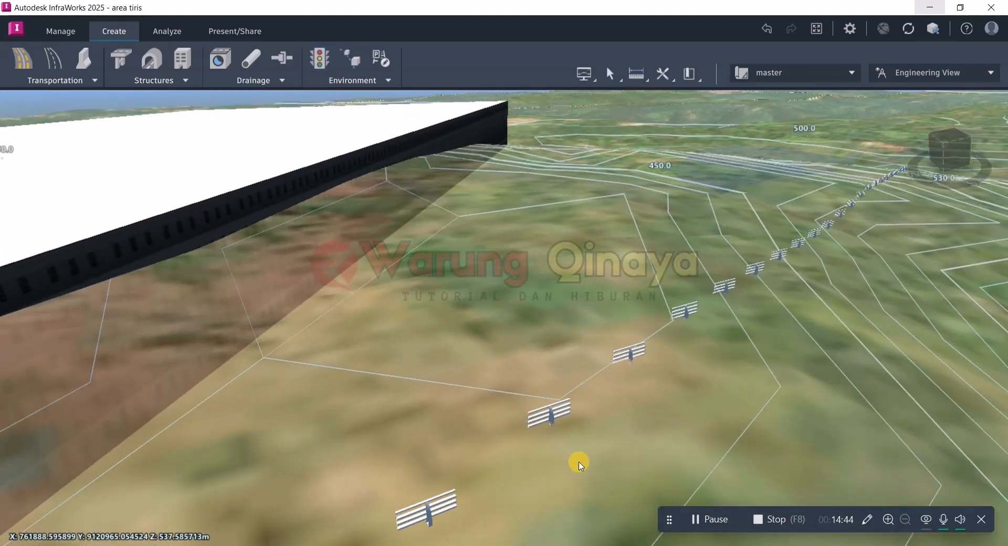
scroll(551, 424, down, 6)
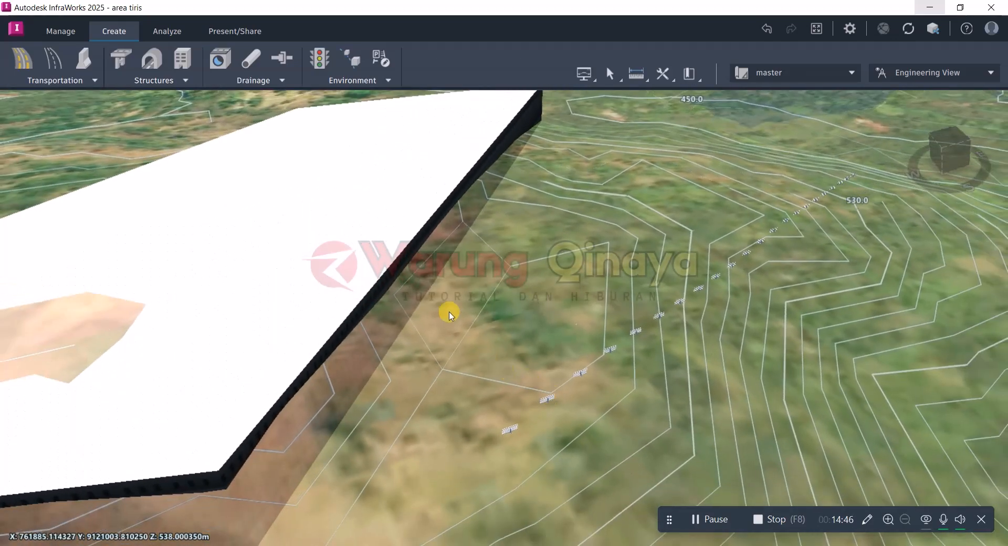
scroll(460, 311, down, 3)
Add a Linear Decoration with the Barrier Side component between the building and the baluster row, and close the component list.
click(387, 79)
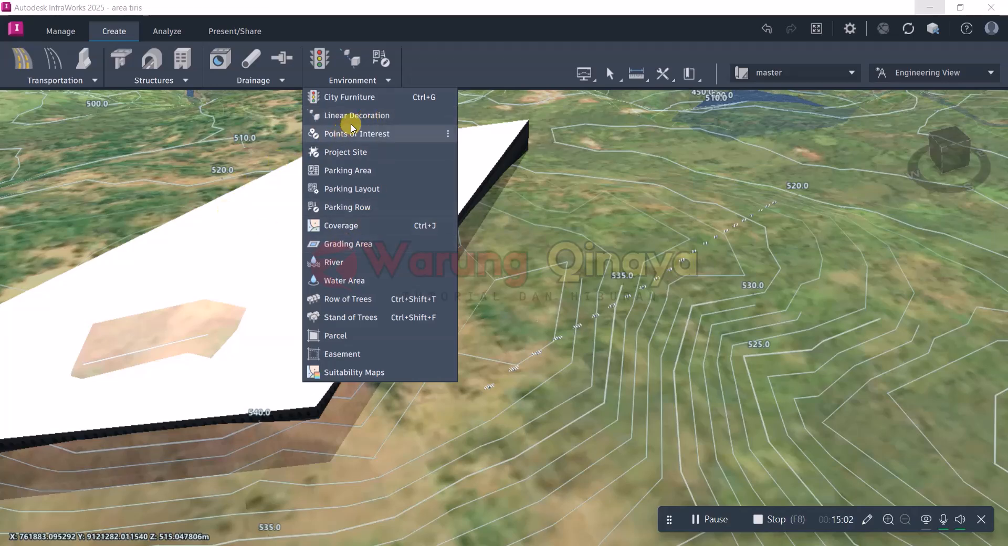
click(352, 116)
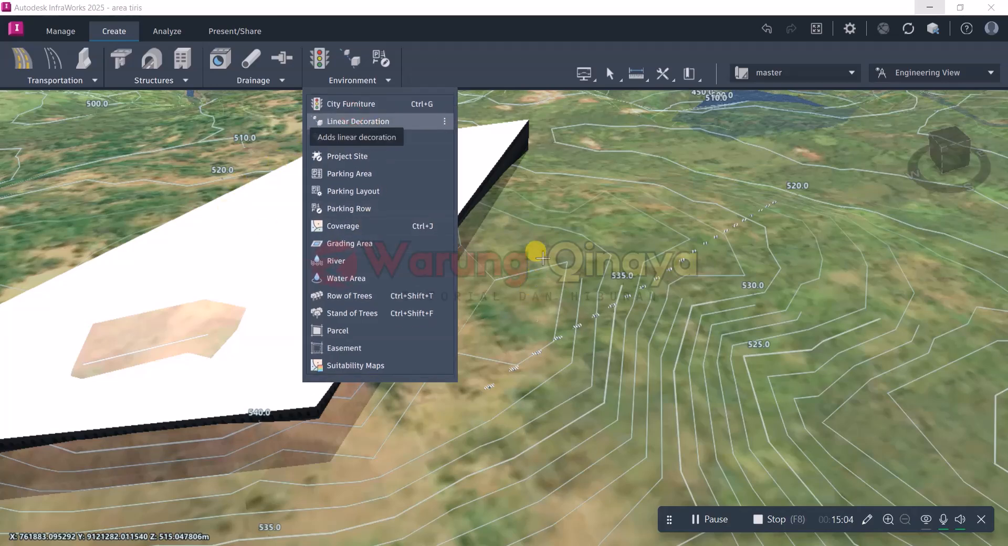
drag(448, 288, 319, 249)
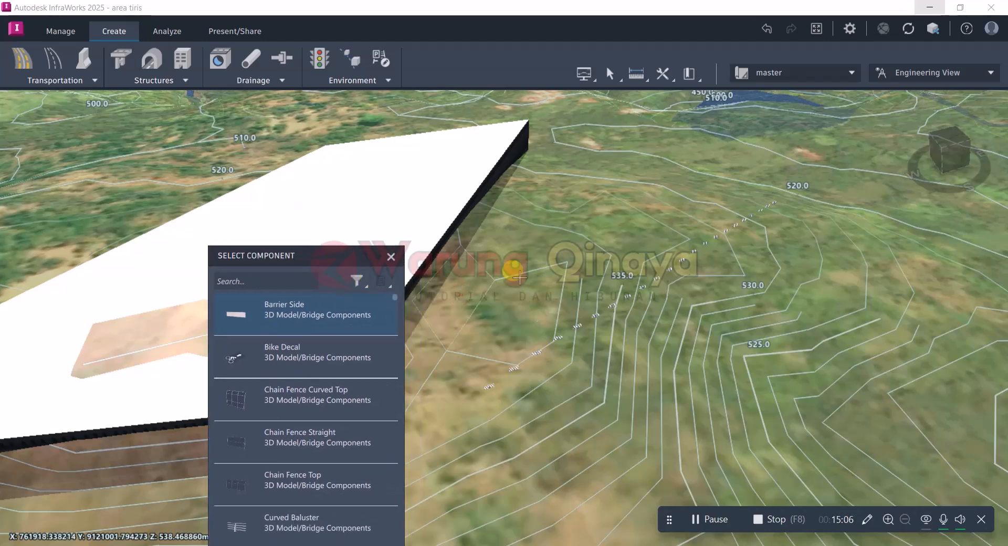
click(512, 290)
double_click(698, 187)
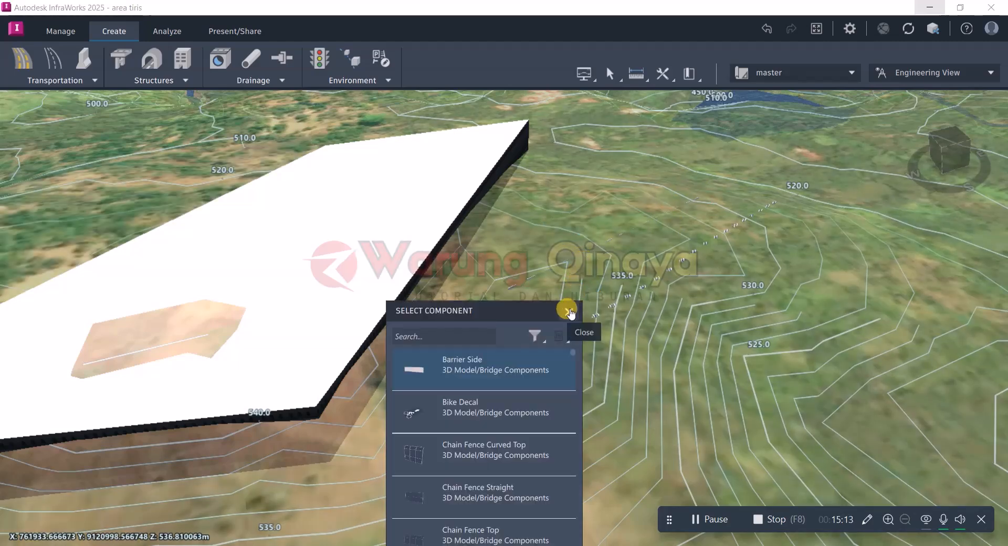
click(567, 311)
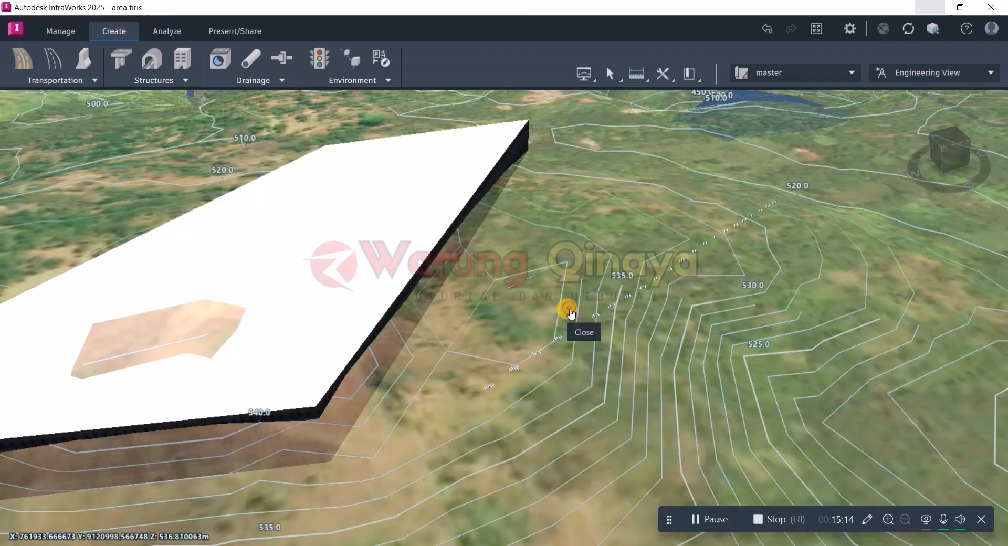
Inspect the barrier row up close, and review the environment creation tools from City Furniture to Suitability Maps.
scroll(518, 278, up, 5)
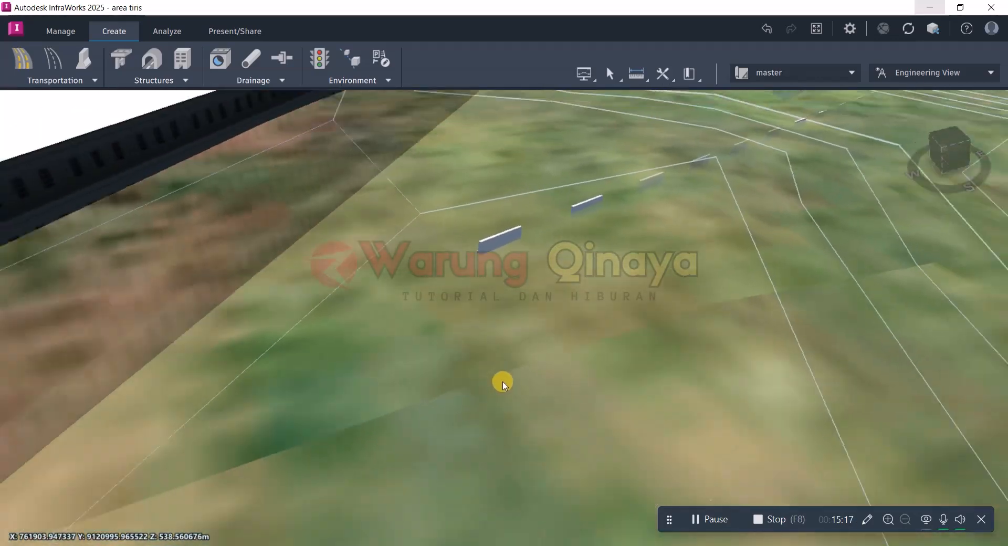
scroll(502, 386, down, 2)
drag(490, 317, 529, 347)
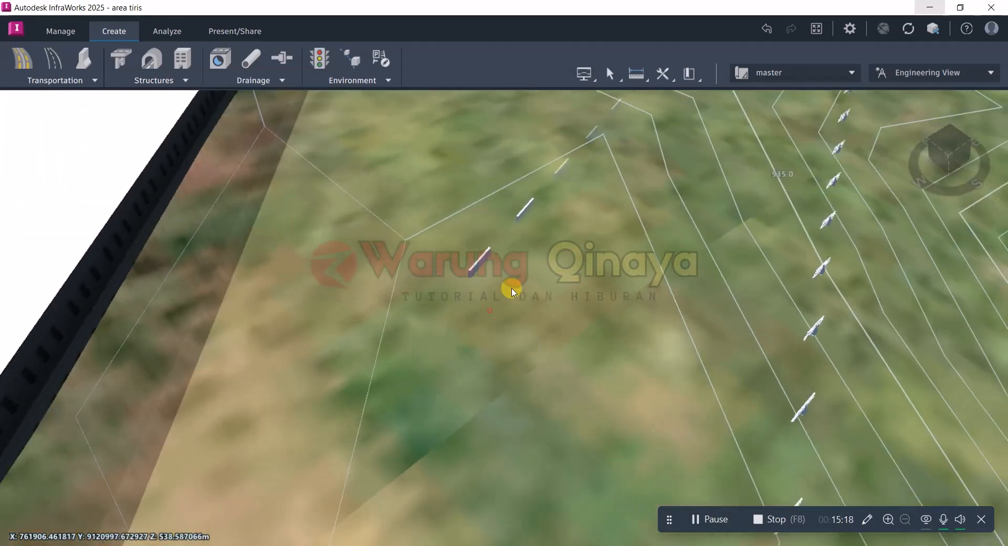
click(378, 84)
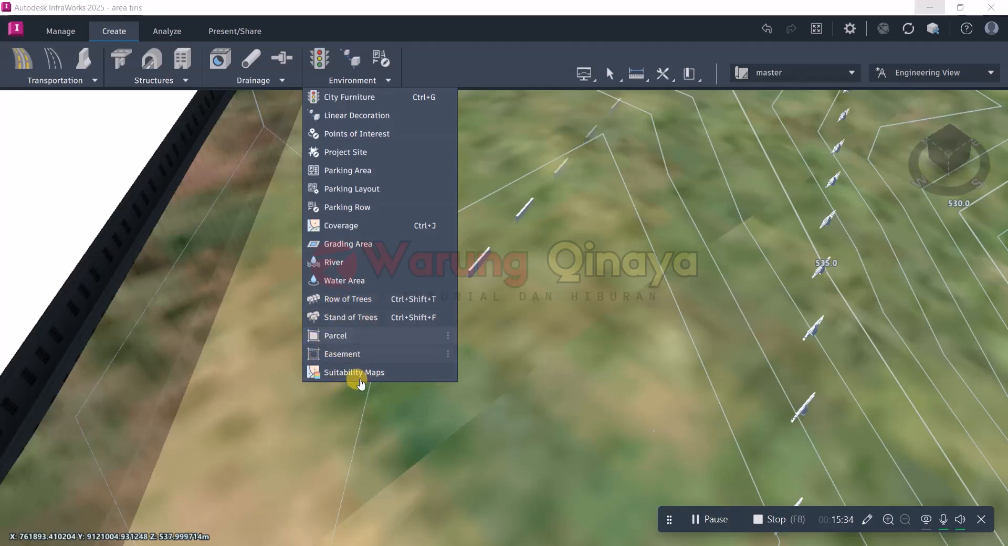
Close the environment tool list, and review the presentation tools, including Storyboard Creator, Watermarks and Create Snapshot.
click(567, 331)
scroll(378, 367, down, 3)
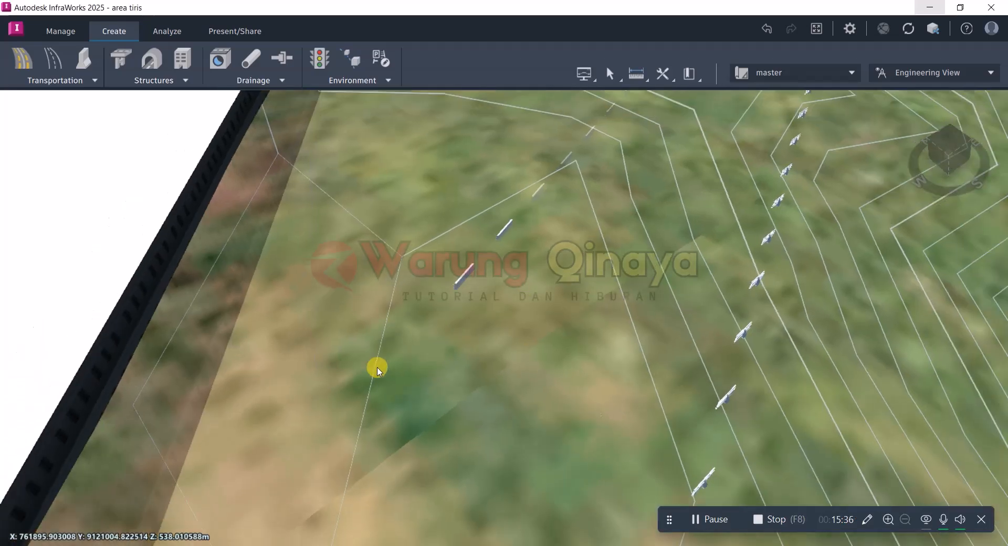
scroll(460, 357, down, 3)
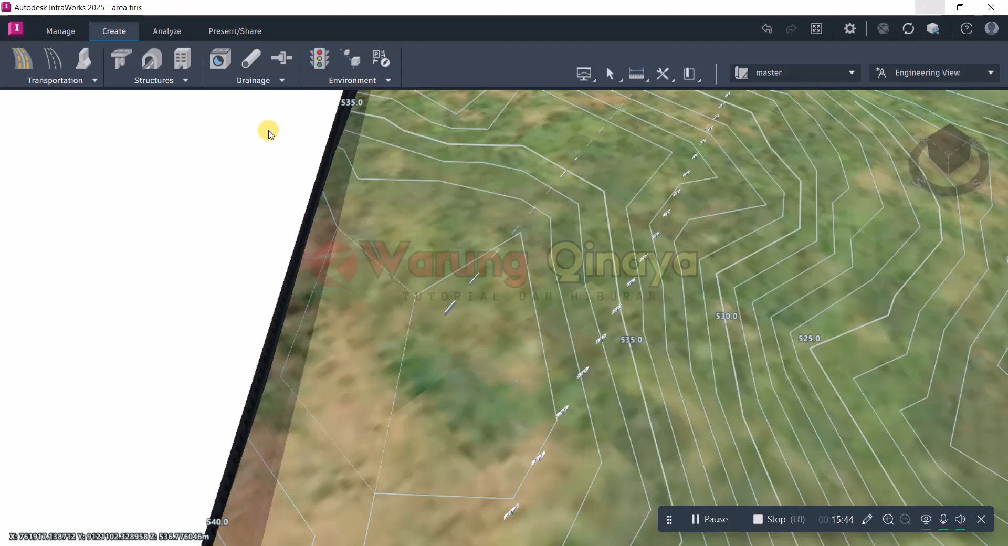
click(231, 35)
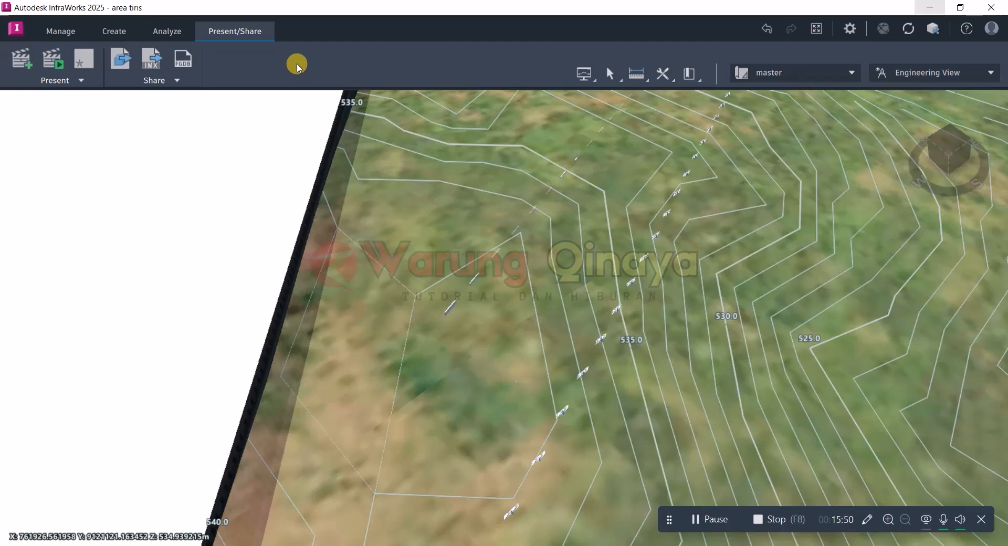
click(68, 85)
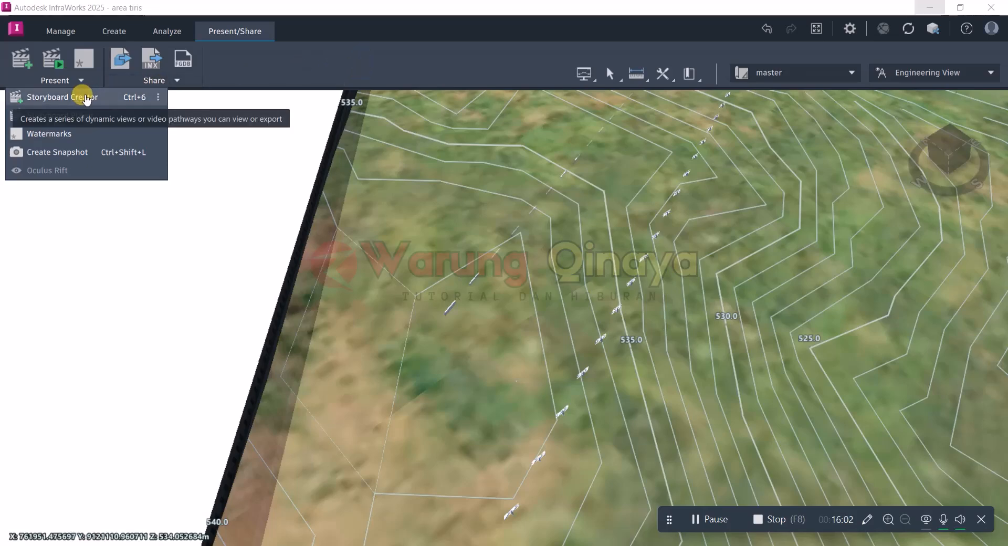
click(340, 53)
Survey the building and surrounding terrain from farther away and at a lower angle, and revisit the list of presentation tools.
scroll(367, 398, down, 4)
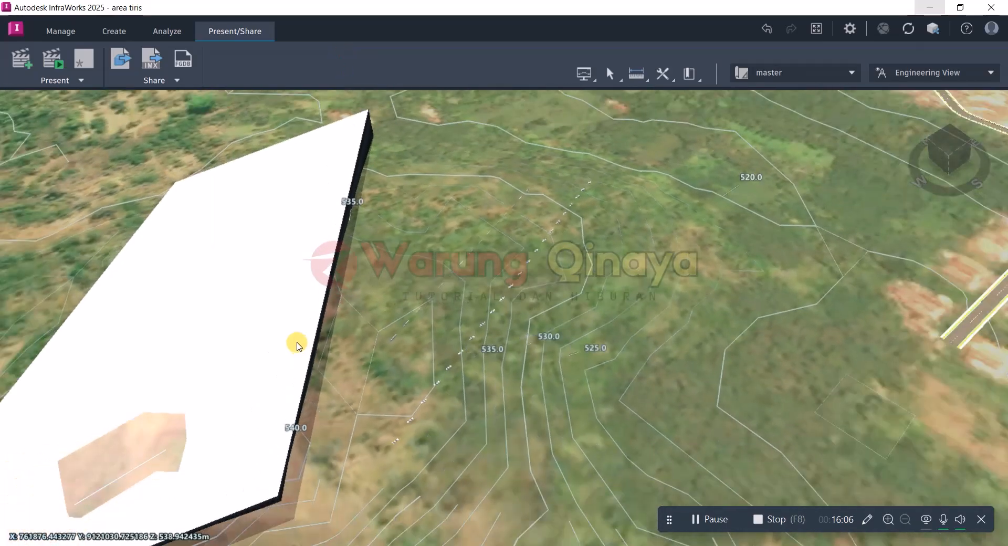
scroll(296, 343, down, 2)
drag(423, 403, 452, 361)
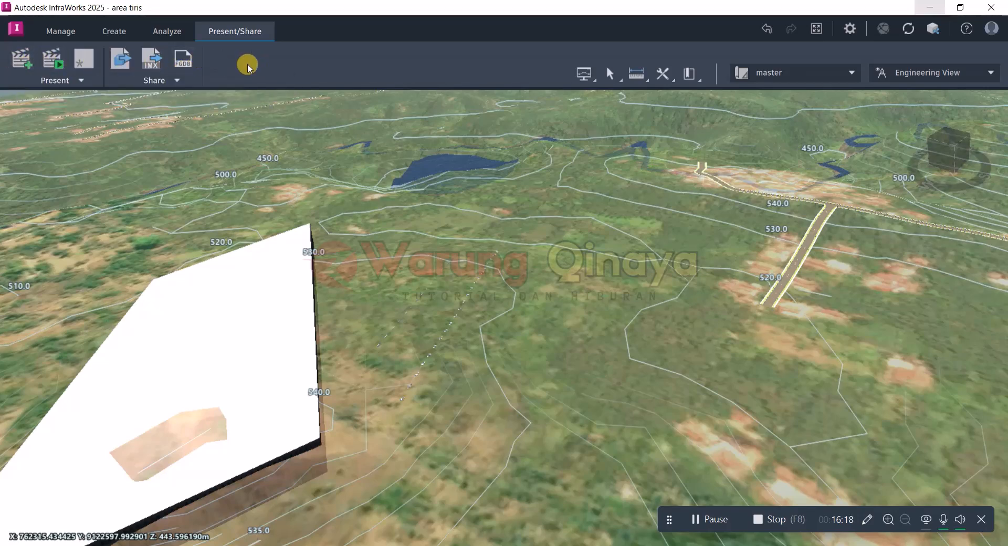
click(79, 80)
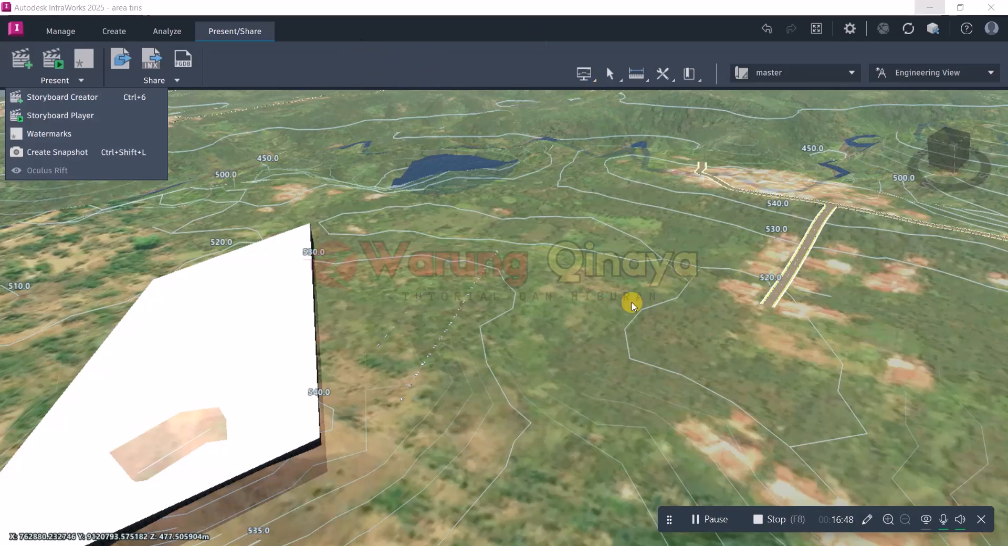
click(363, 272)
scroll(358, 272, down, 2)
drag(459, 364, 461, 330)
drag(476, 216, 476, 259)
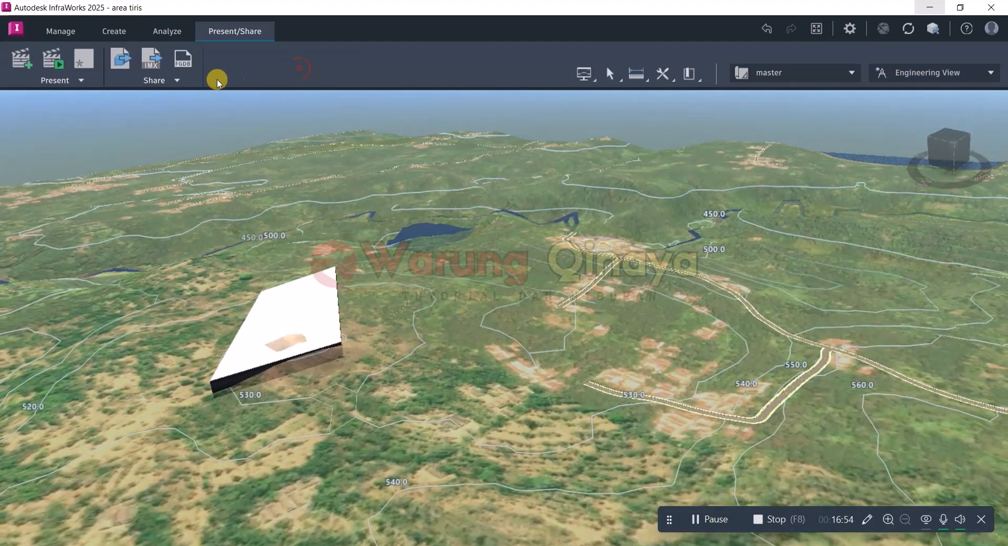
Review the sharing options and the Export 3D Model settings, and dismiss the dialog without exporting.
click(178, 81)
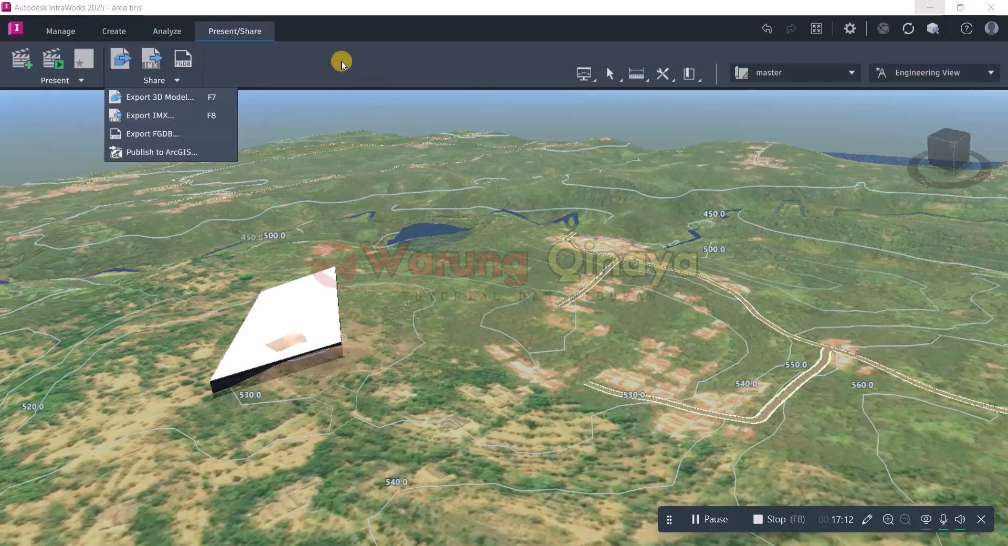
click(173, 101)
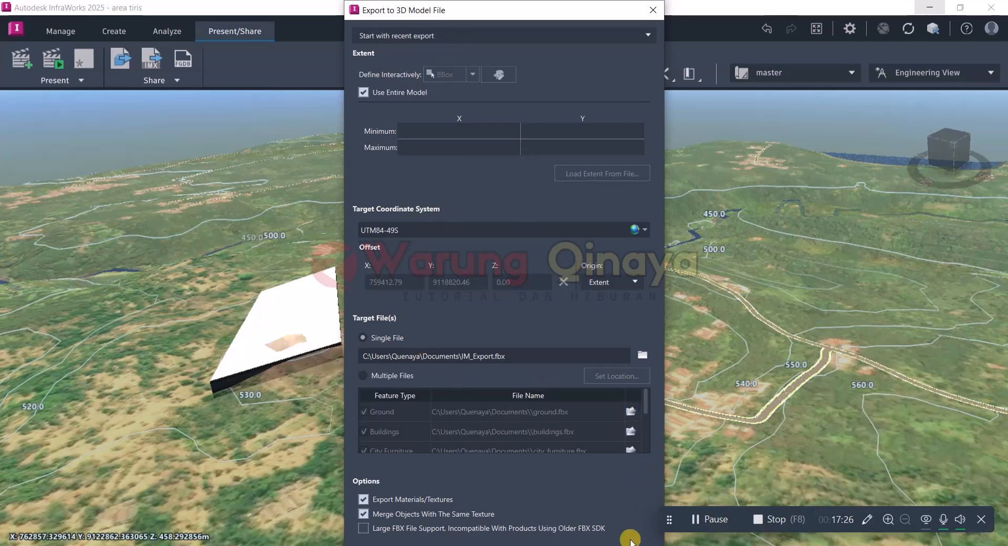
key(Escape)
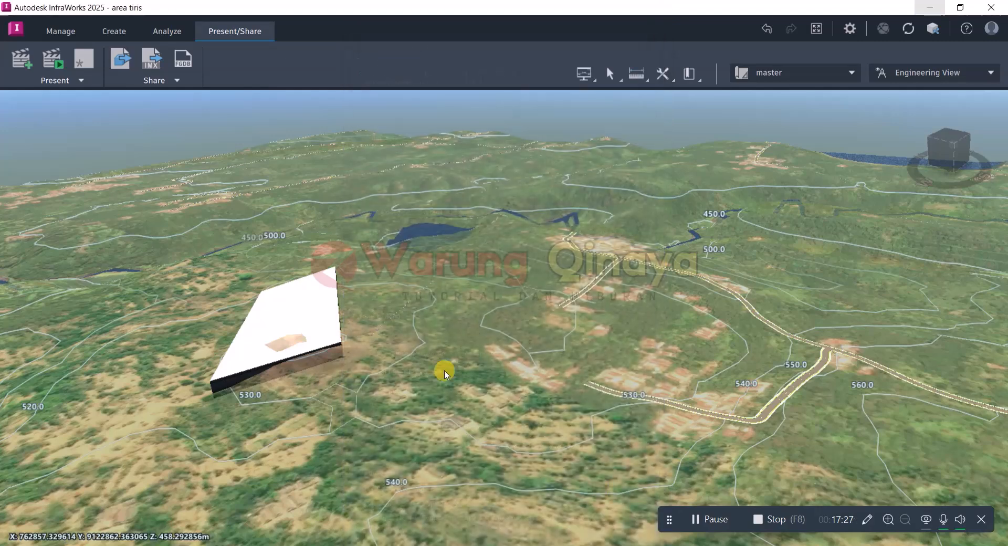
Review the Export IMX settings for extent, coordinate system and target file, and cancel the export.
click(165, 83)
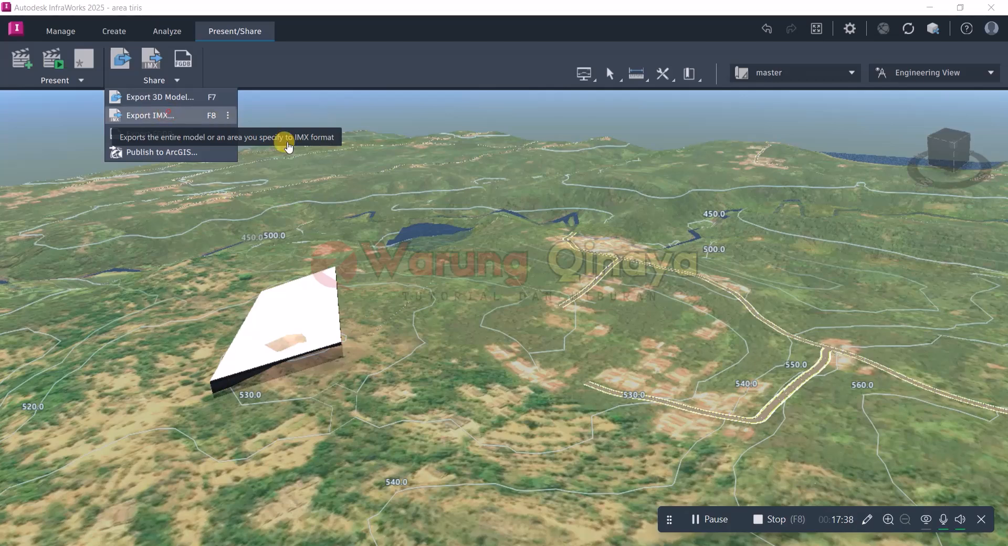
click(216, 116)
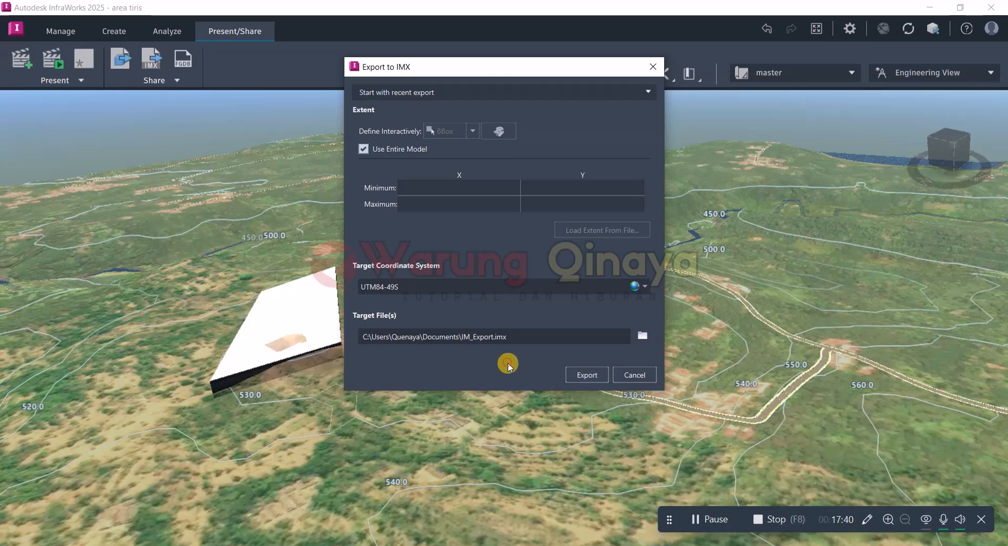
drag(525, 72, 622, 134)
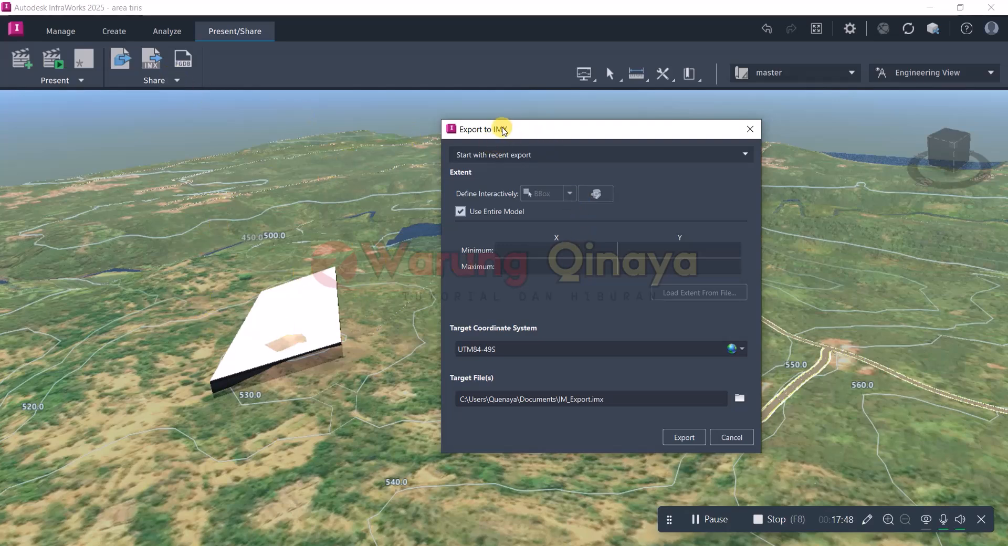
drag(528, 129, 476, 115)
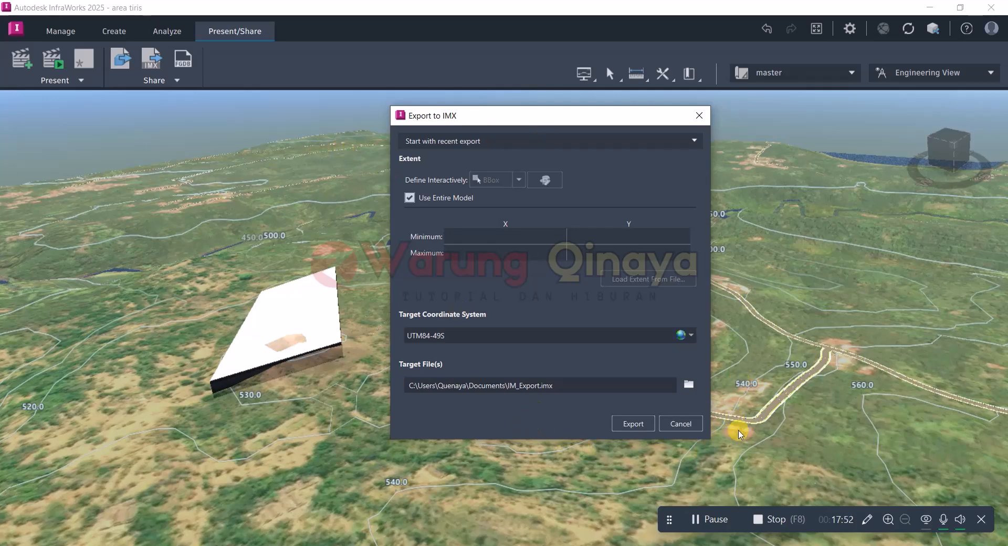
click(682, 424)
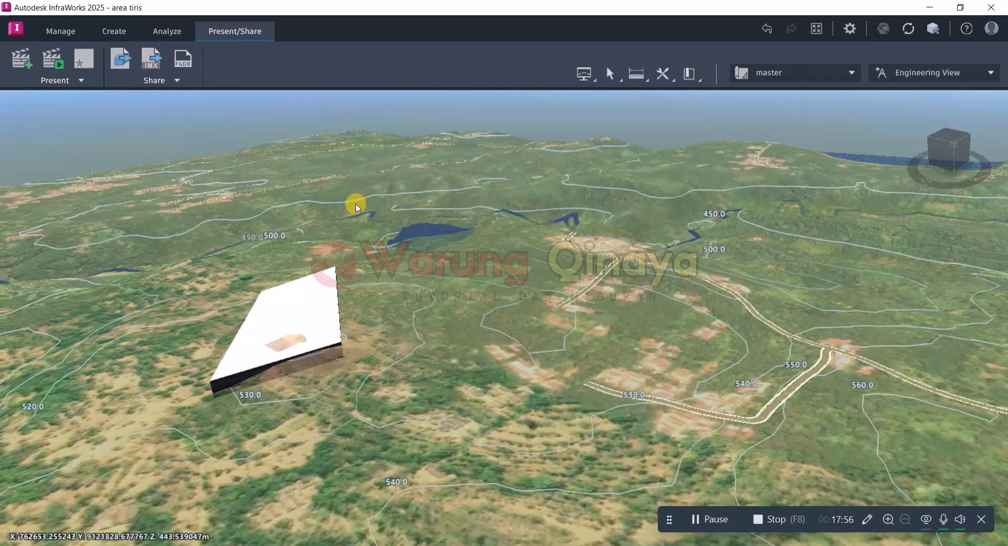
Look over the remaining sharing options, Export FGDB and Publish to ArcGIS, and the View/Display options.
click(179, 80)
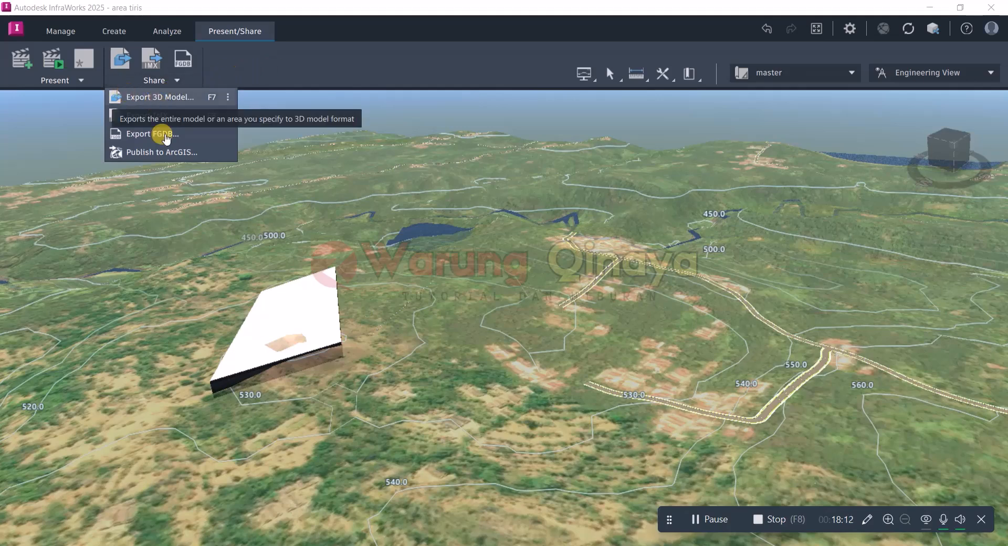
click(283, 66)
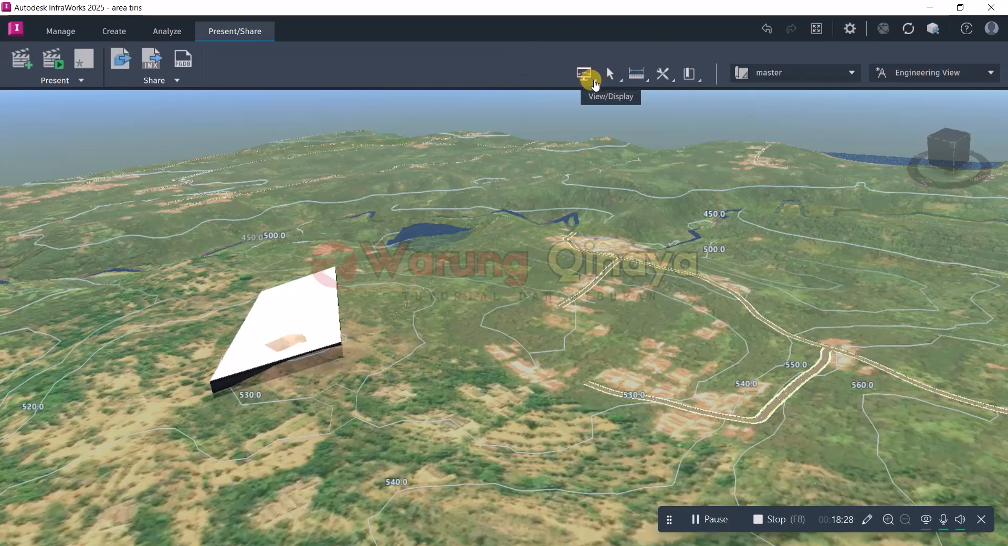
click(591, 80)
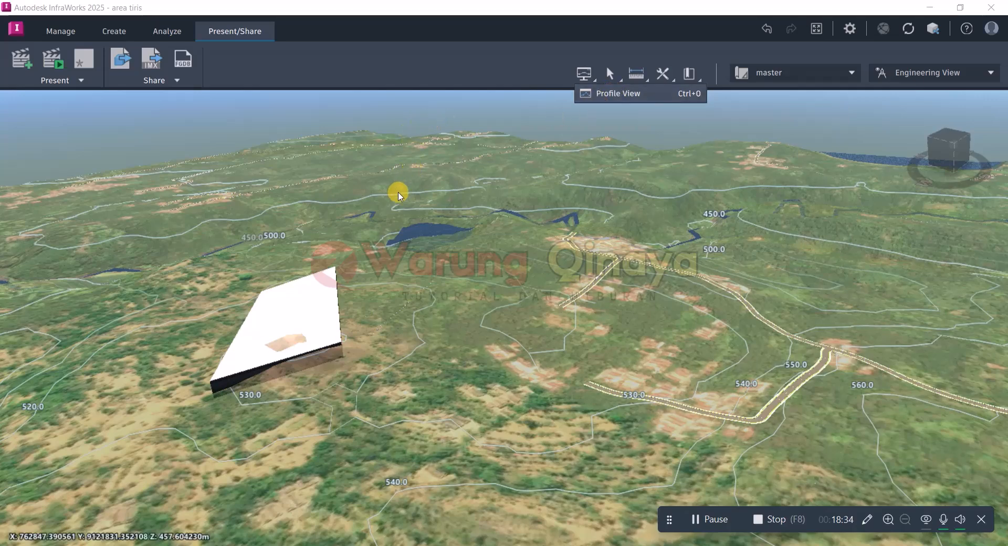
Select the upper section of the main residential road beside the village junction and open its Profile View.
scroll(357, 261, down, 1)
scroll(537, 302, down, 1)
drag(490, 284, 630, 268)
drag(581, 189, 569, 214)
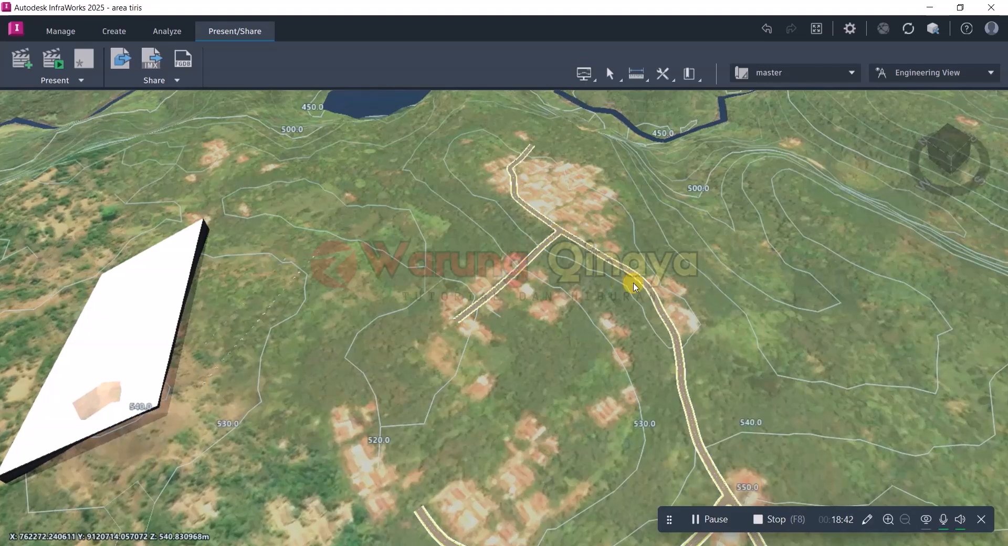
drag(630, 281, 644, 283)
scroll(645, 283, up, 2)
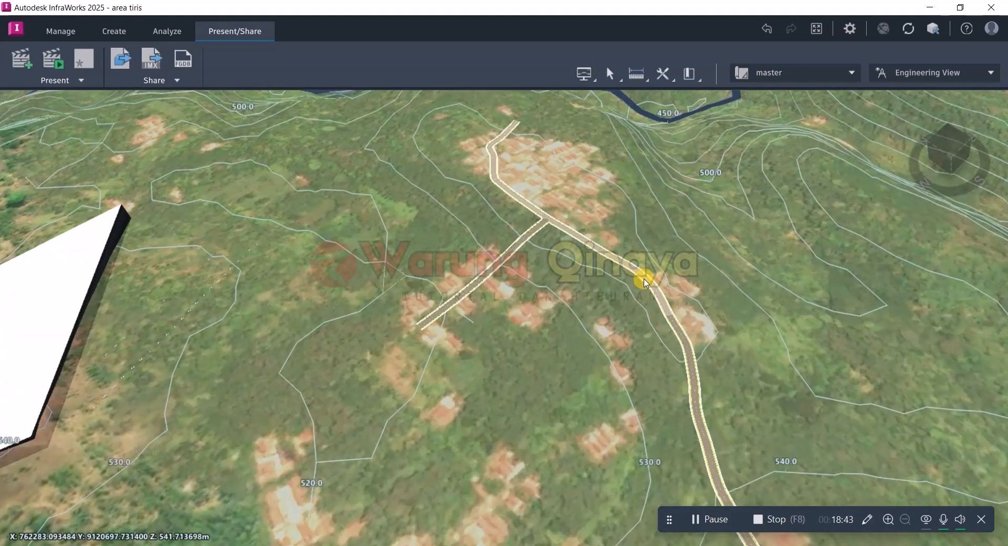
click(591, 246)
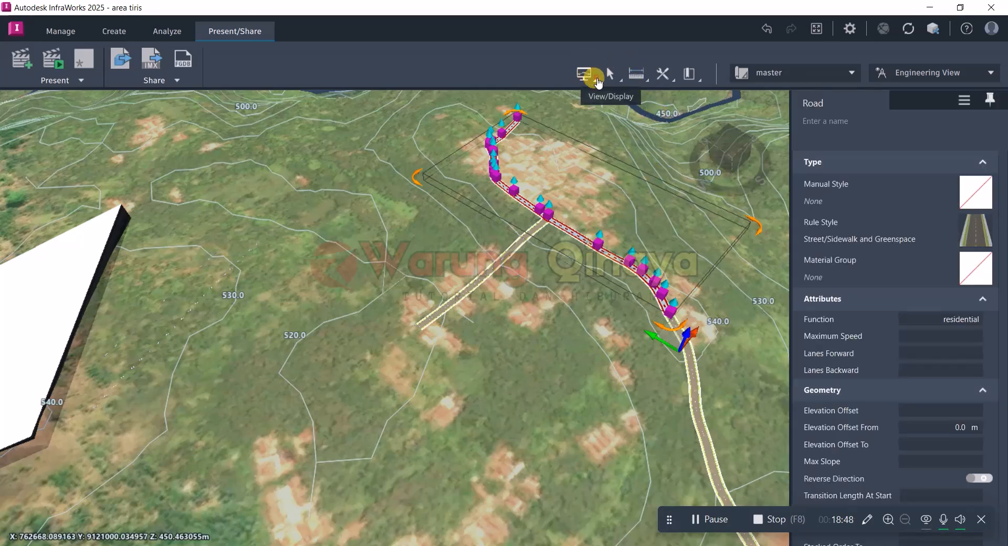
click(587, 77)
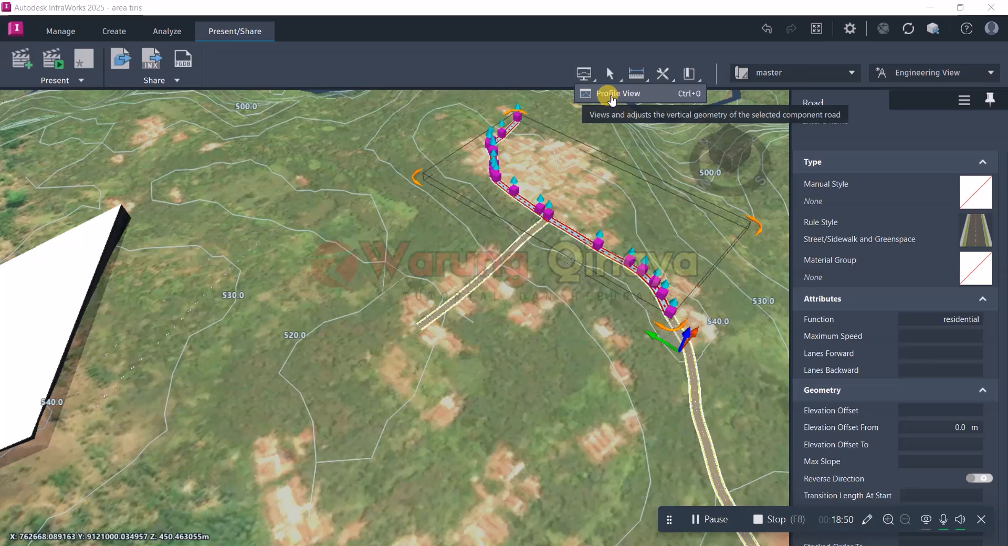
click(612, 94)
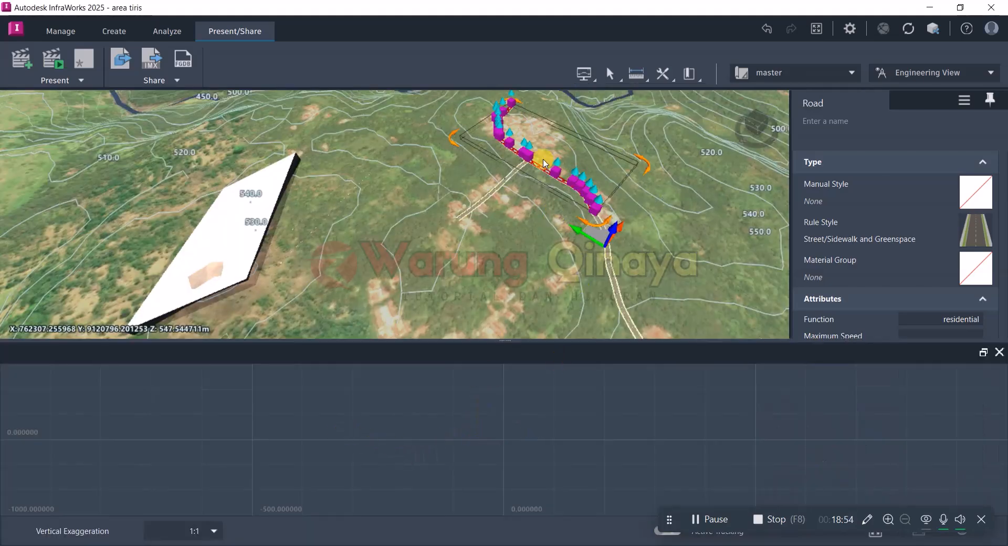
Examine the profile grid at close range, close the Profile View, and deselect the road.
scroll(537, 439, up, 5)
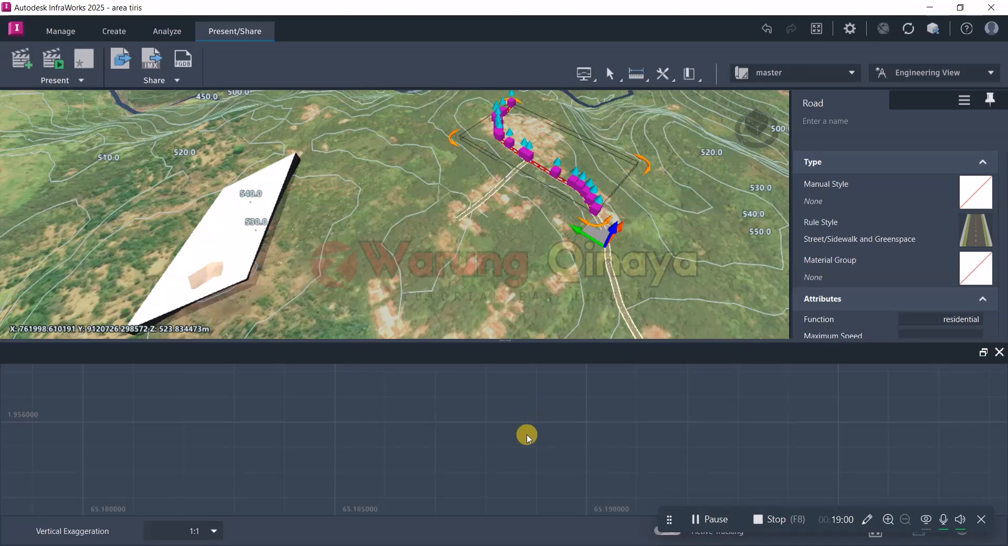
click(997, 353)
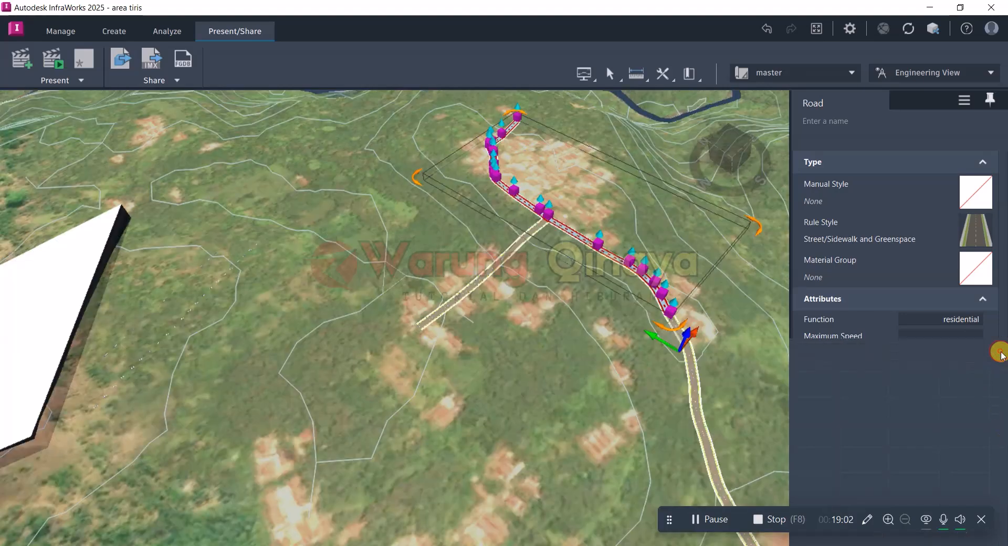
click(502, 361)
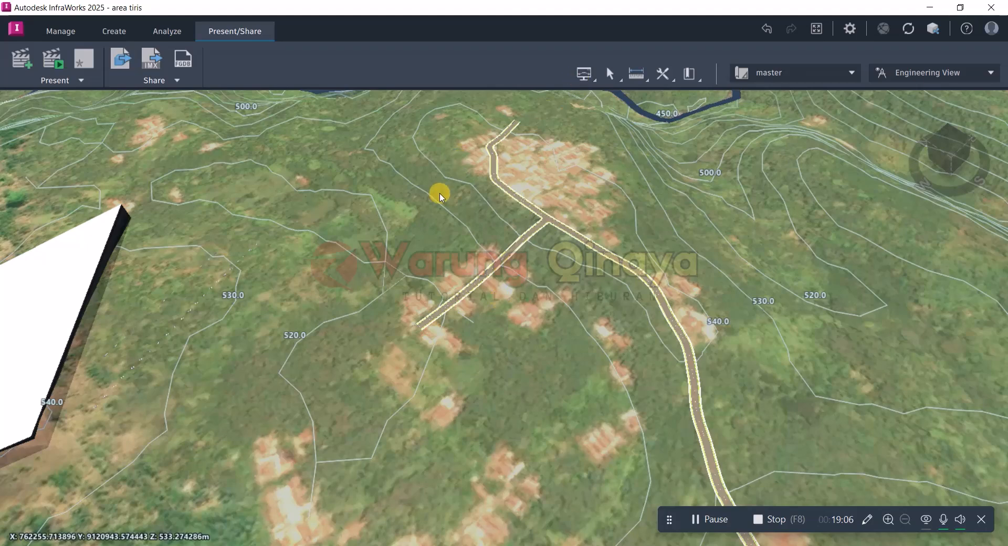
Review the selection tools from Zoom to Selected to Select Visible, and the measurement tools from Point to Point Distance to 2D Distance and Slope.
click(618, 82)
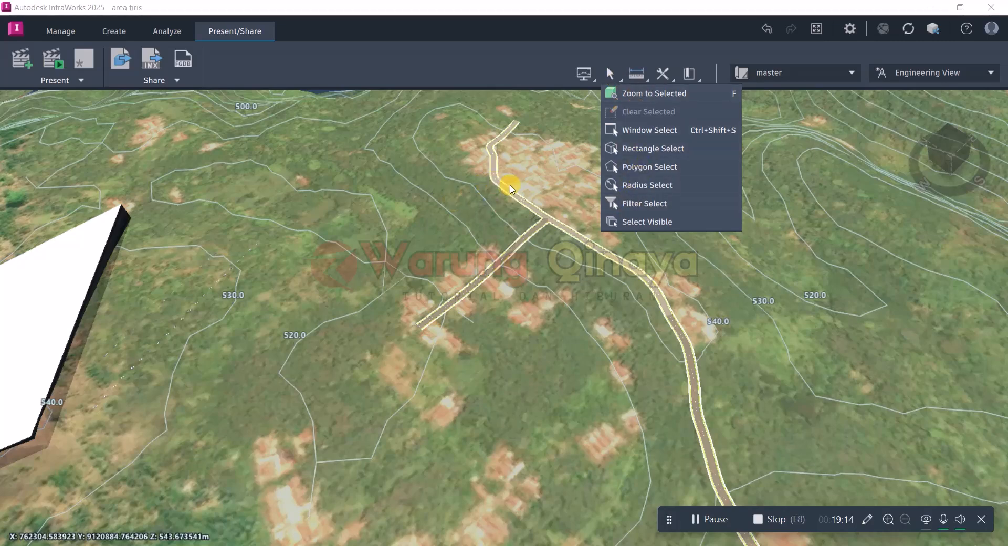
click(491, 224)
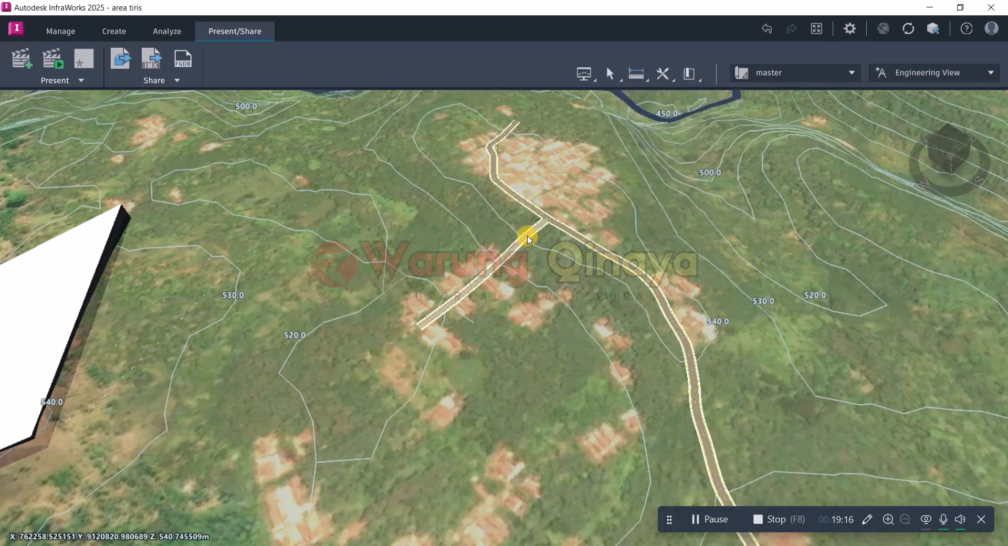
click(528, 237)
click(424, 241)
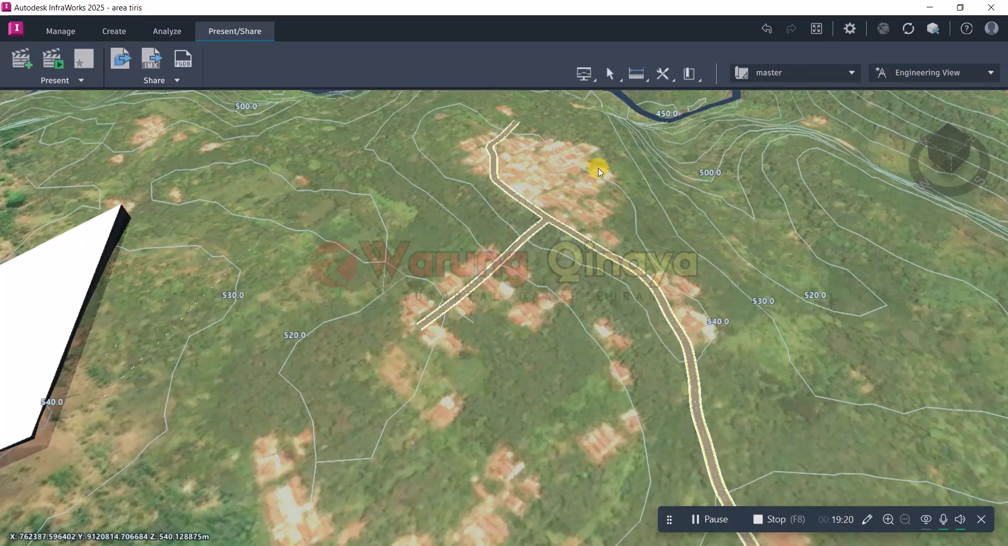
click(646, 83)
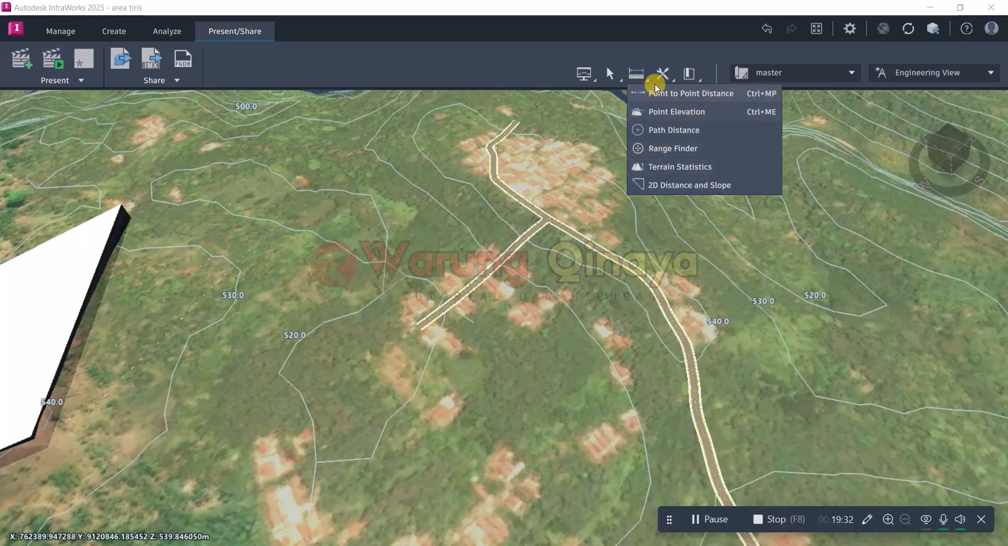
Open the Application Options and review the Navigation, Model Generation, 3D Graphics, Data Import, Point Cloud and User Interface pages.
click(674, 82)
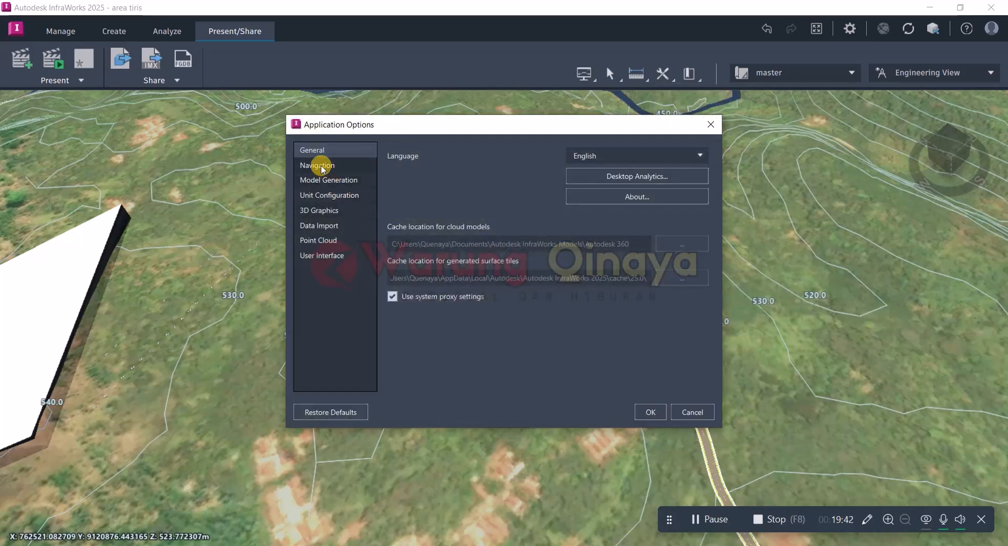
click(321, 166)
click(320, 180)
click(320, 209)
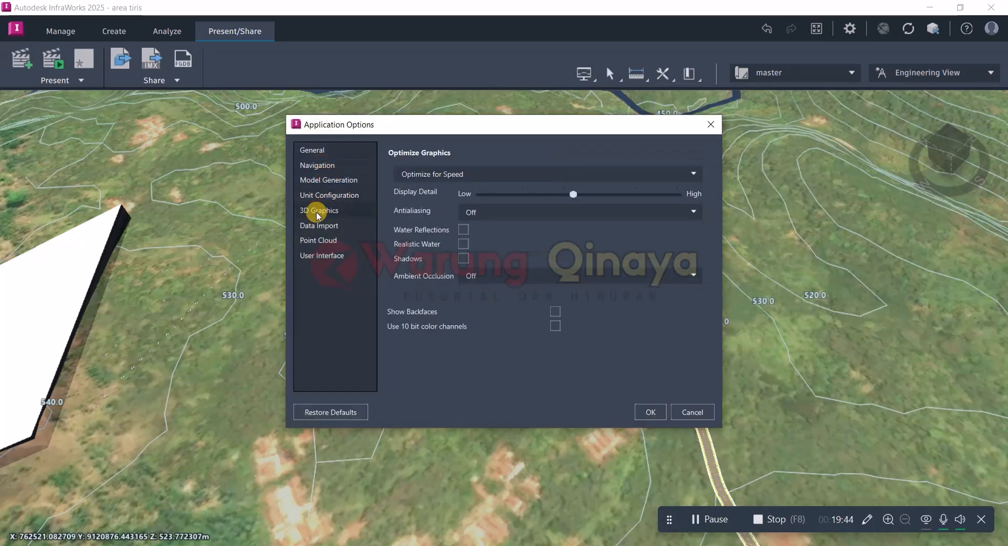
click(323, 229)
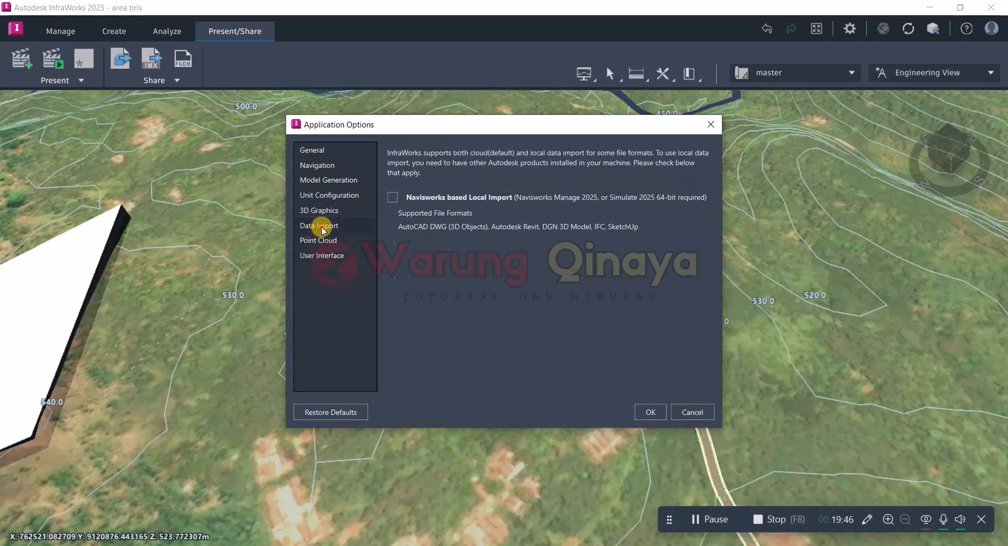
click(321, 241)
click(322, 255)
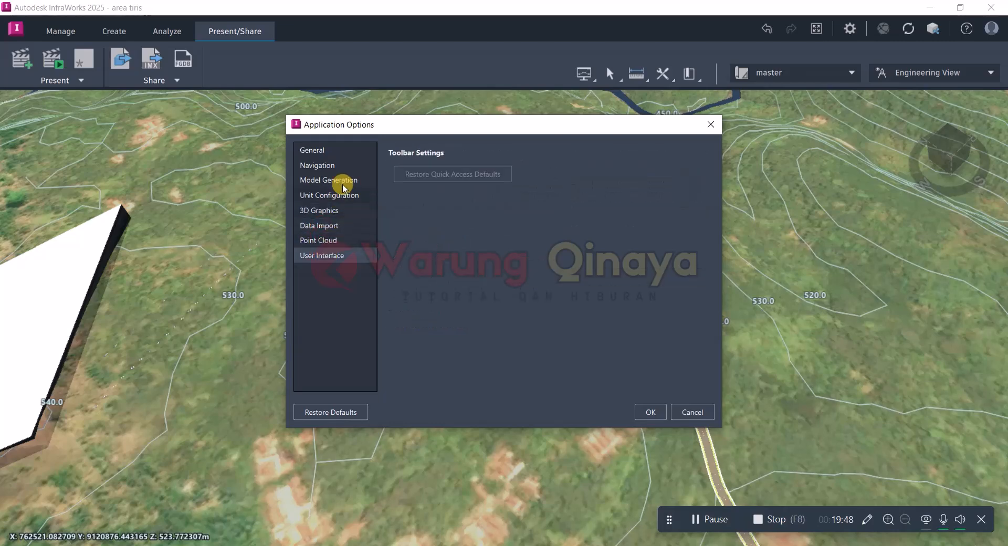
Return to the Navigation page of the Application Options and close the dialog without changing anything.
click(322, 164)
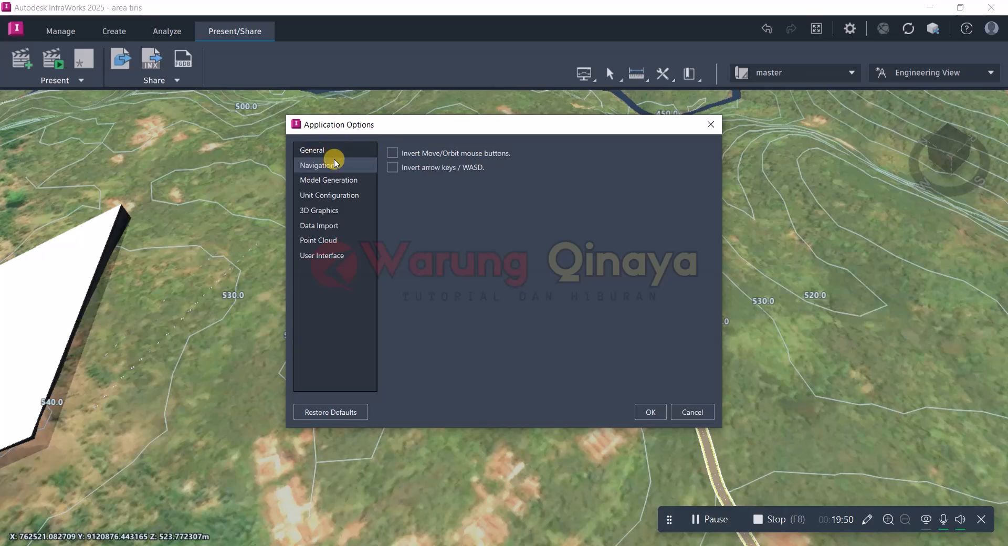
click(681, 412)
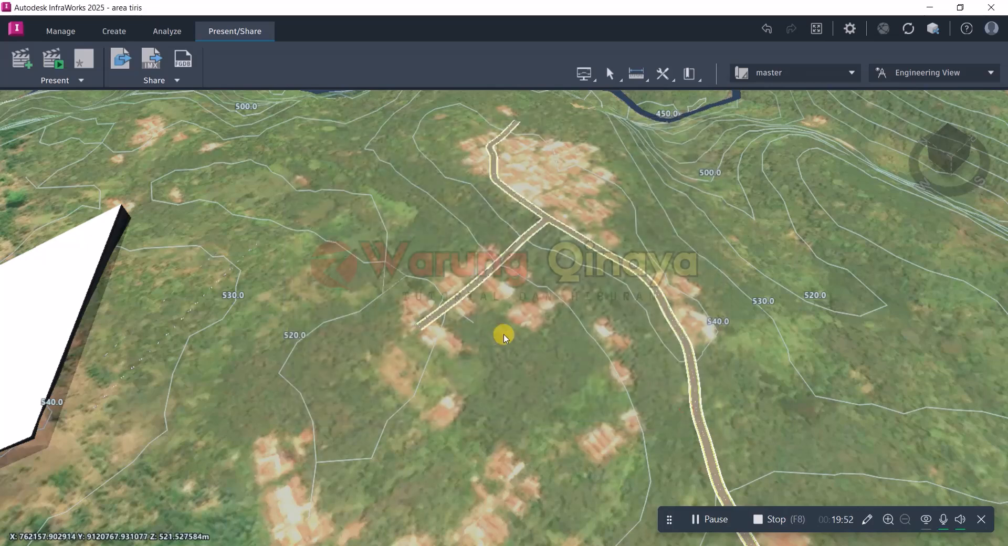
Set up a low-angle view along the main road and save it as a bookmark named 1.
click(691, 74)
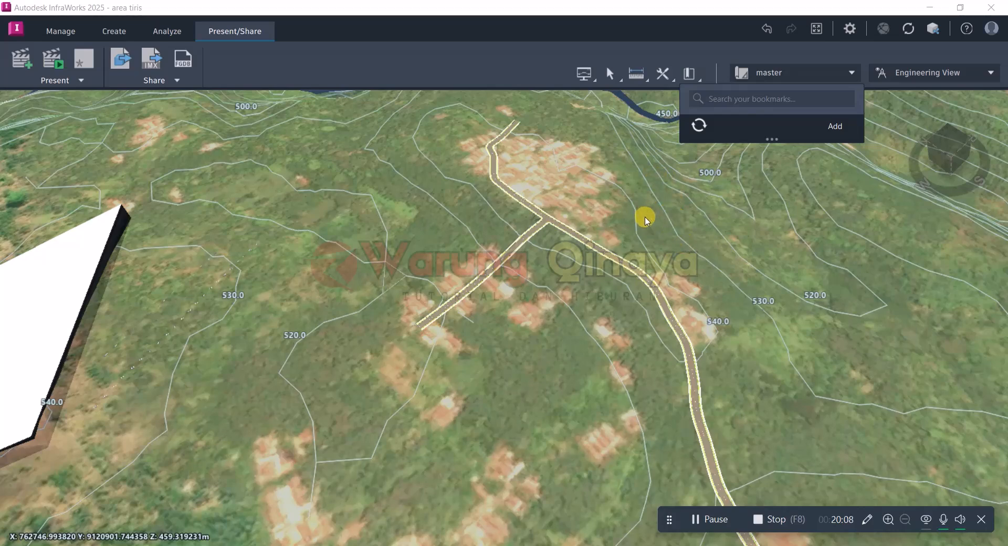
middle_drag(487, 292, 794, 204)
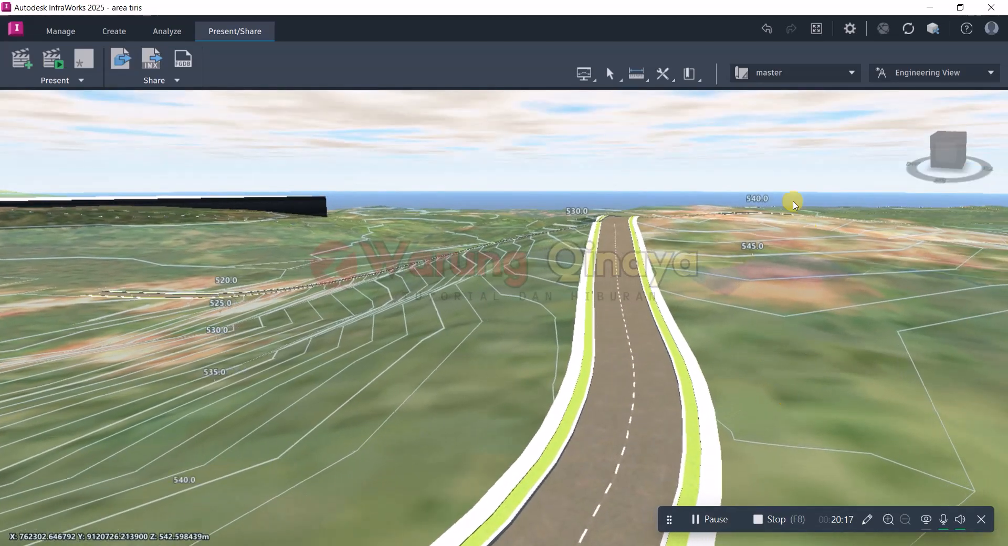
click(691, 76)
click(838, 128)
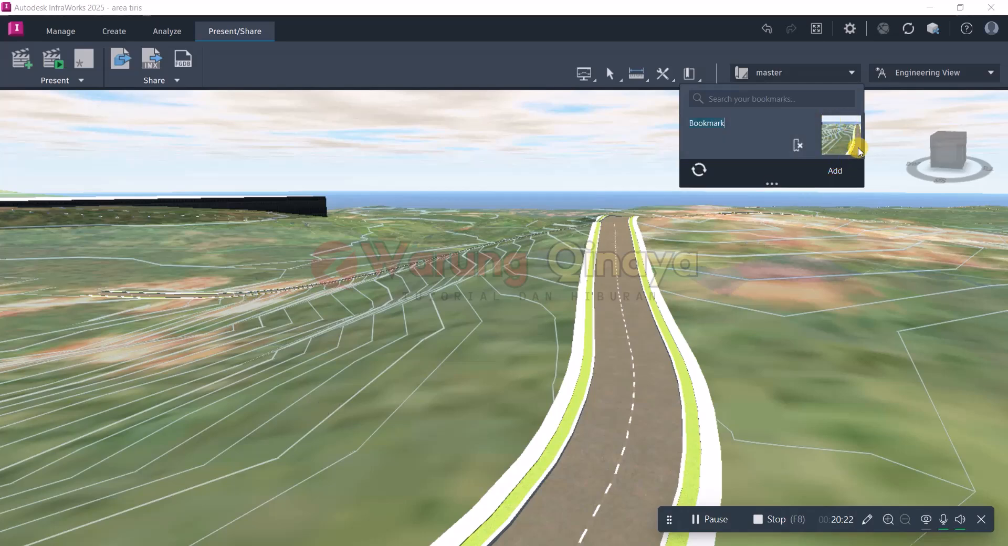
text(1)
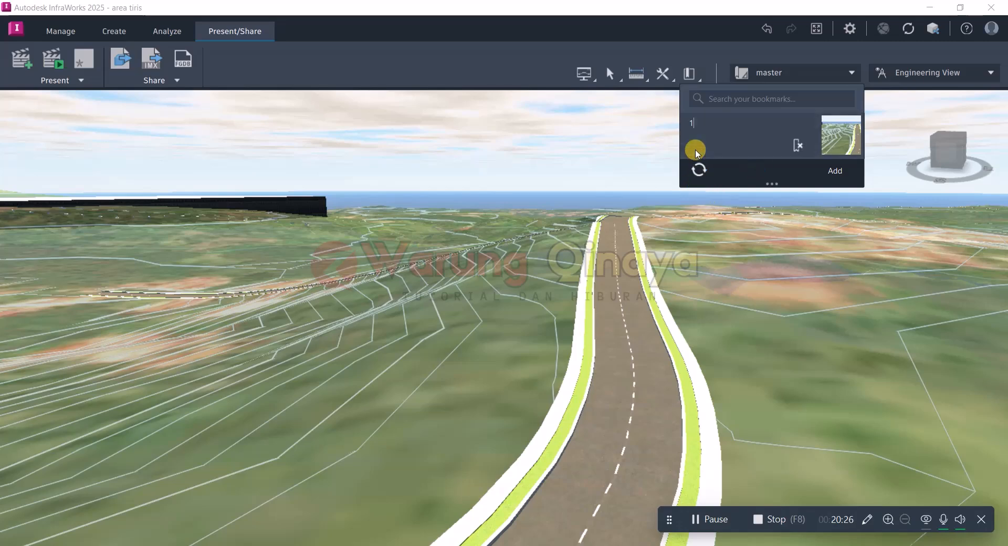
click(769, 240)
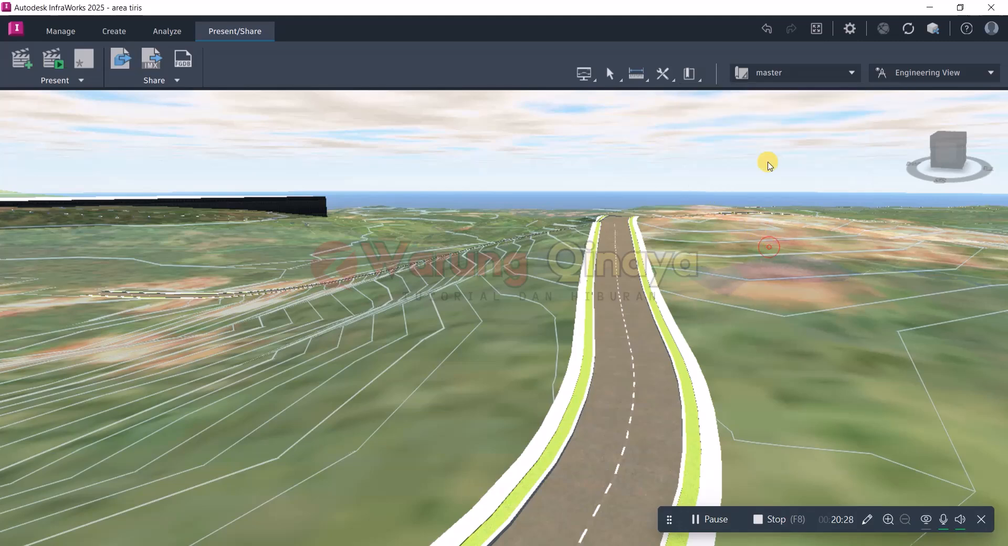
Turn the view to the road's winding section above the slope and save it as a bookmark named 2.
click(701, 83)
drag(725, 307, 314, 180)
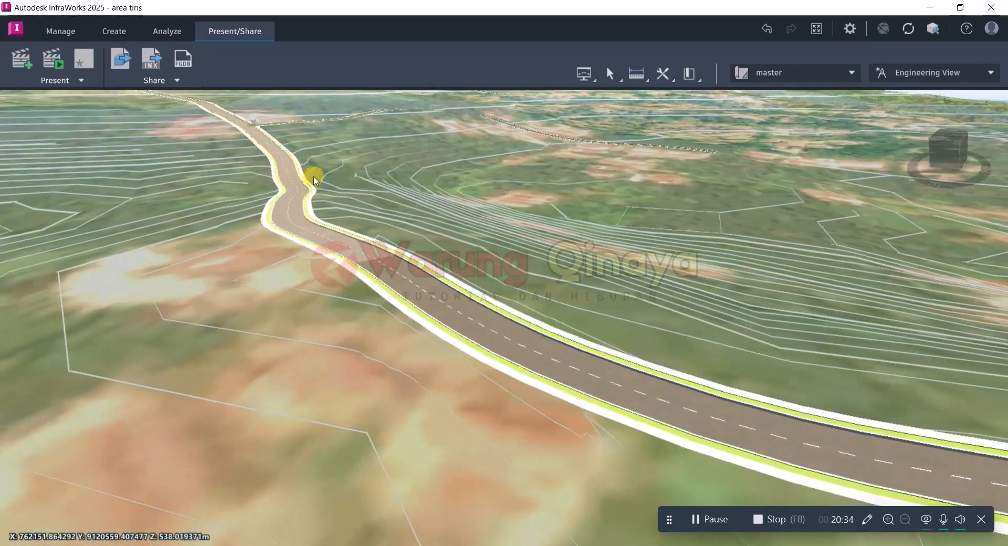
click(689, 73)
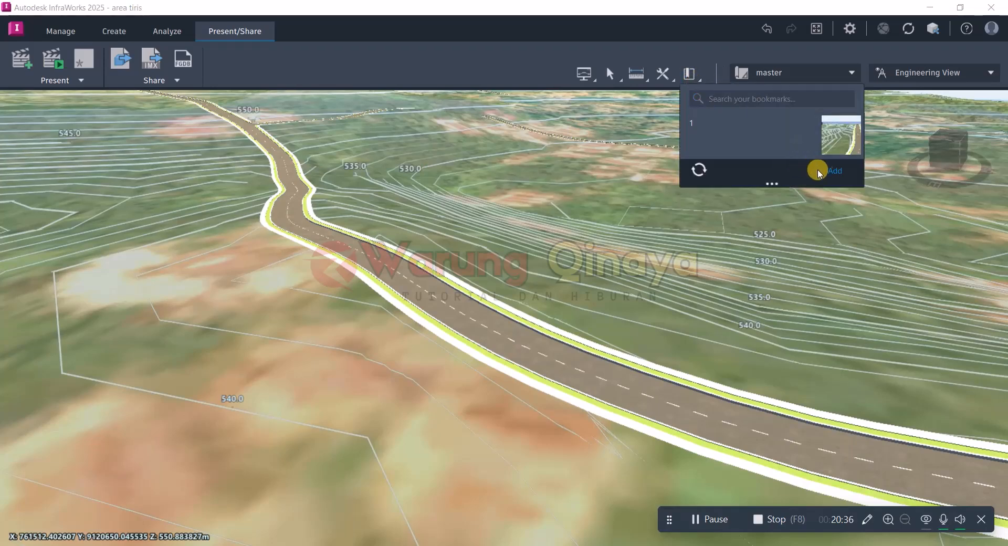
click(834, 172)
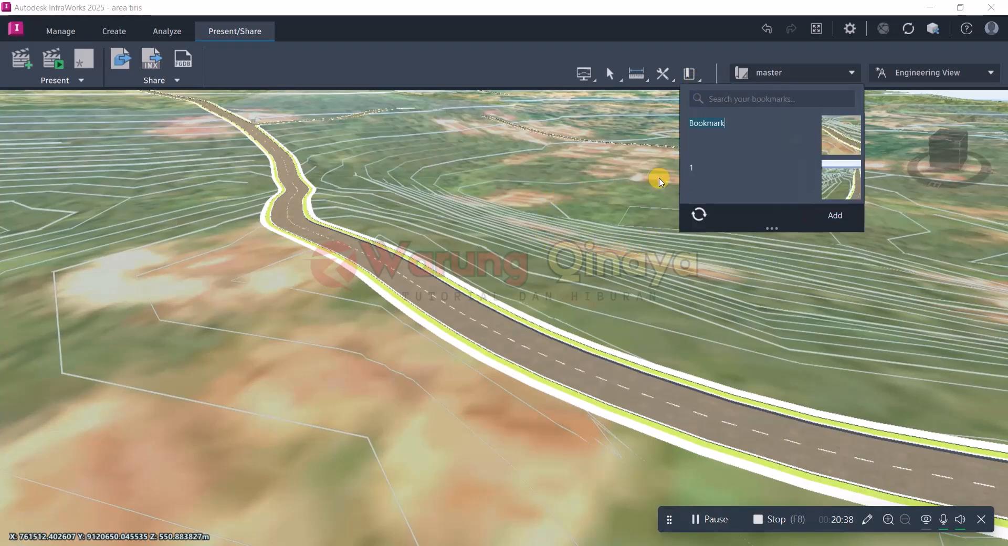
click(575, 256)
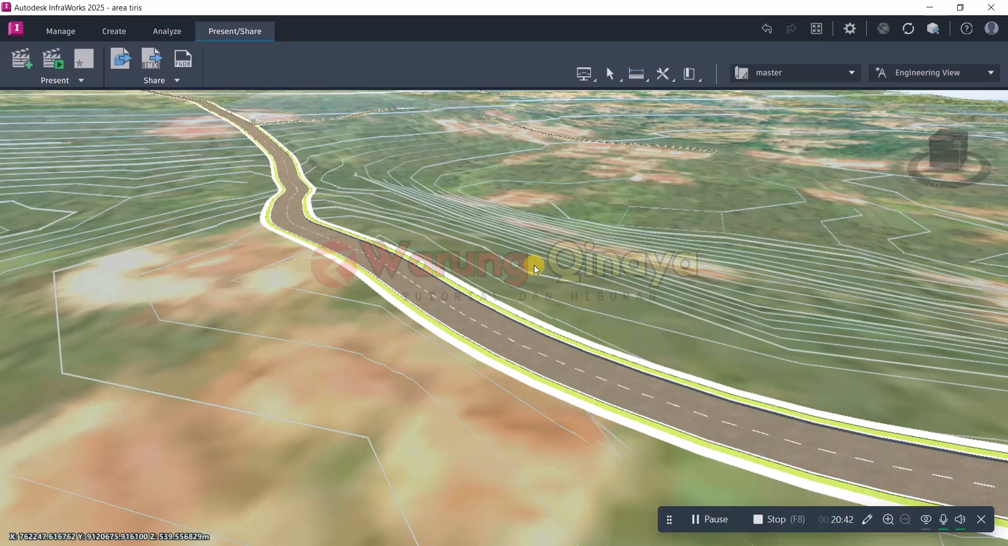
Examine the main road and its contours from several directions and distances, and check the list of saved bookmarks.
scroll(463, 464, down, 3)
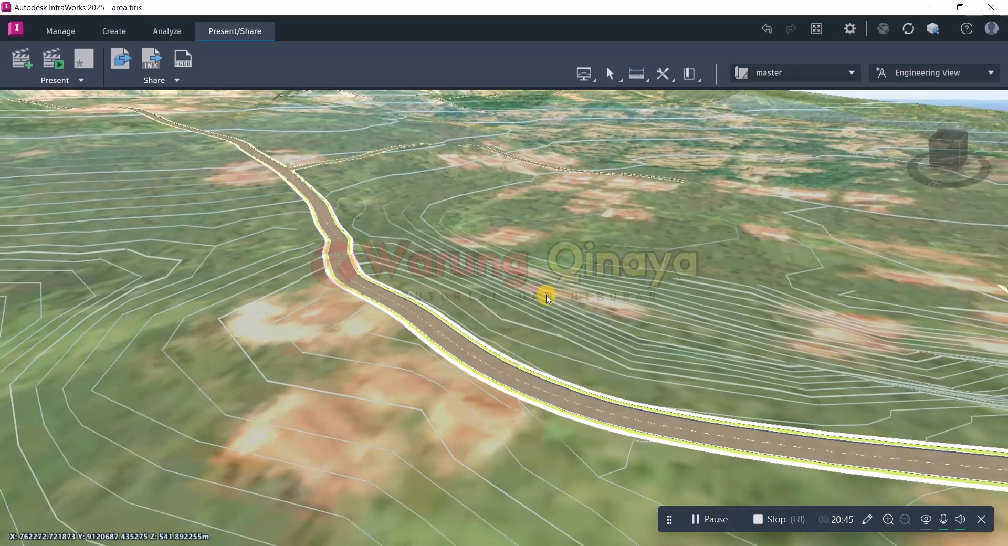
drag(572, 216, 875, 200)
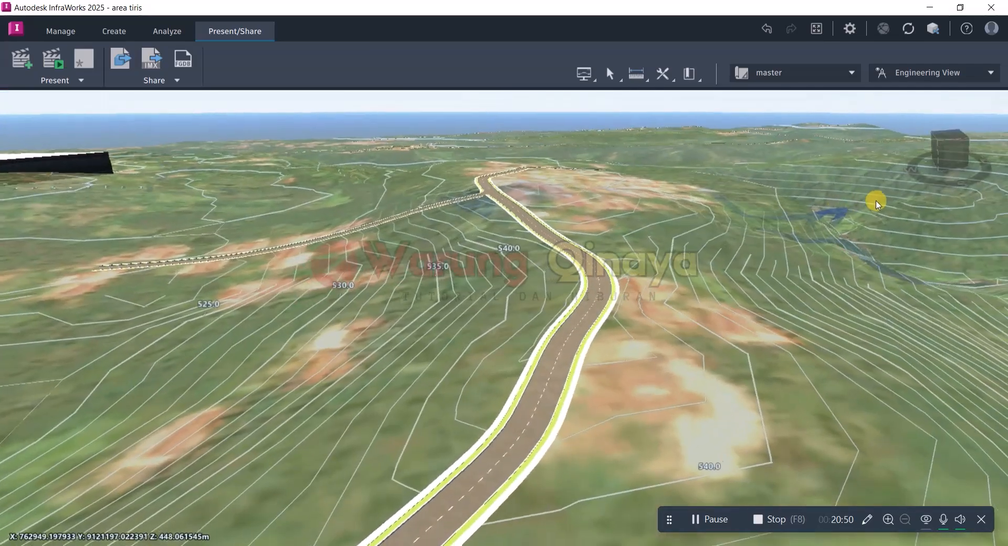
scroll(590, 198, up, 2)
drag(704, 318, 533, 434)
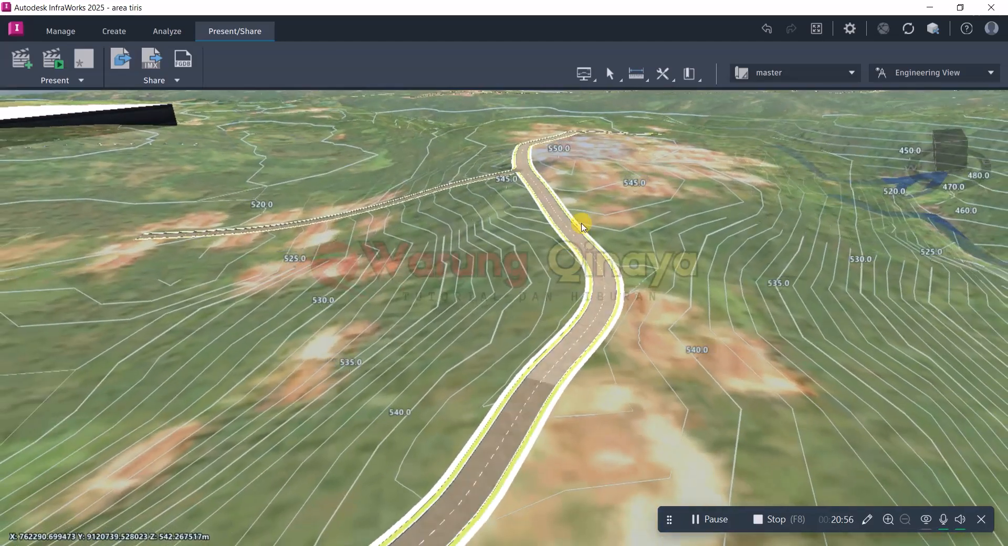
drag(596, 207, 538, 162)
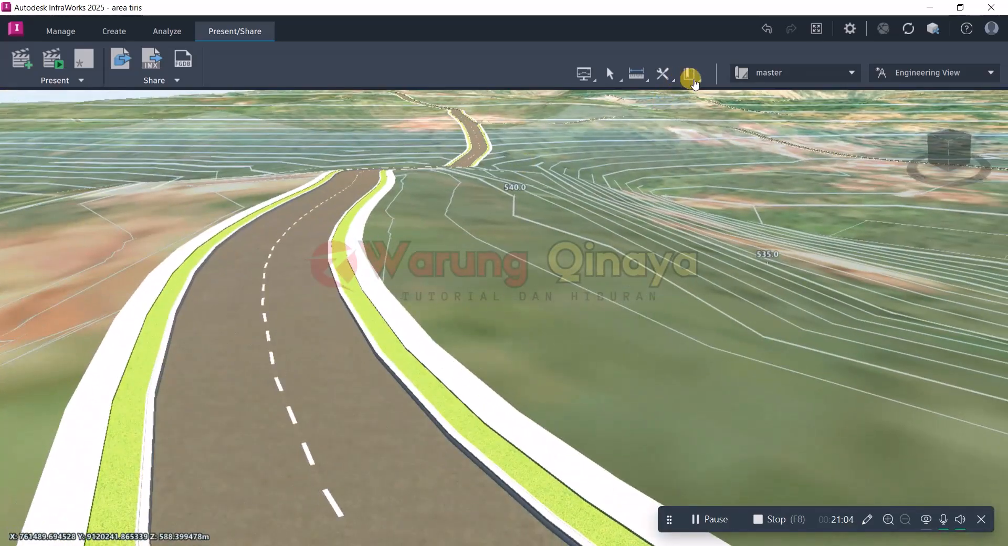
click(698, 82)
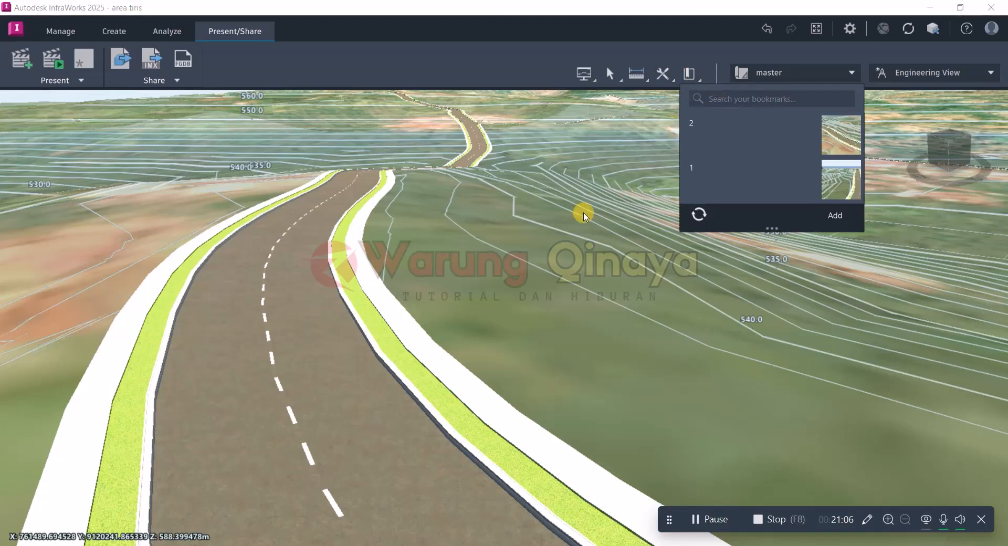
scroll(537, 321, down, 2)
scroll(415, 362, down, 3)
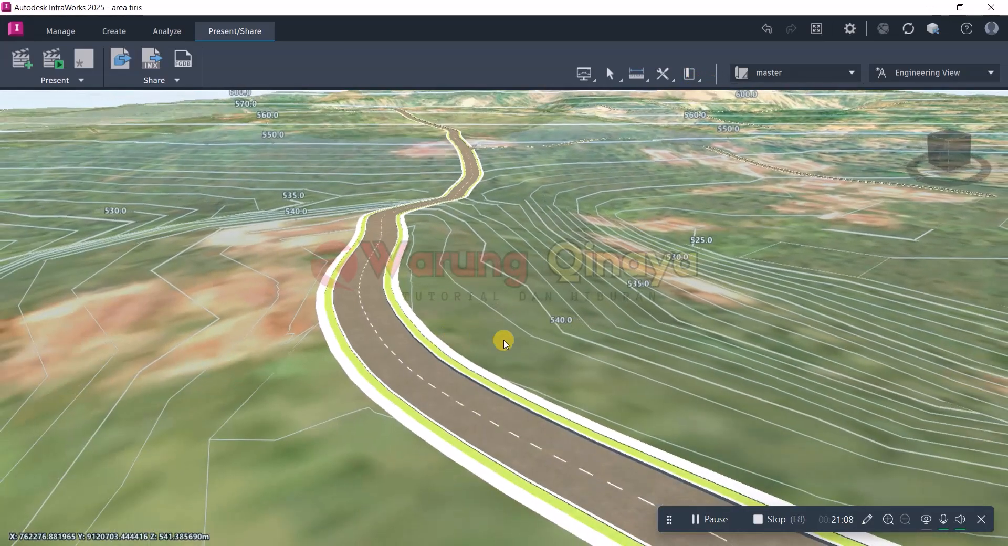
scroll(393, 361, down, 2)
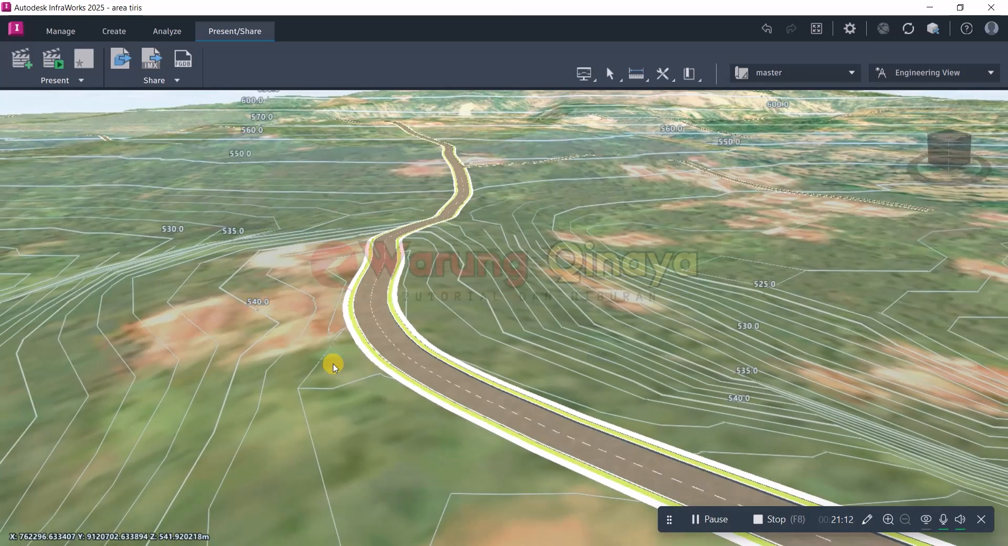
scroll(334, 367, down, 1)
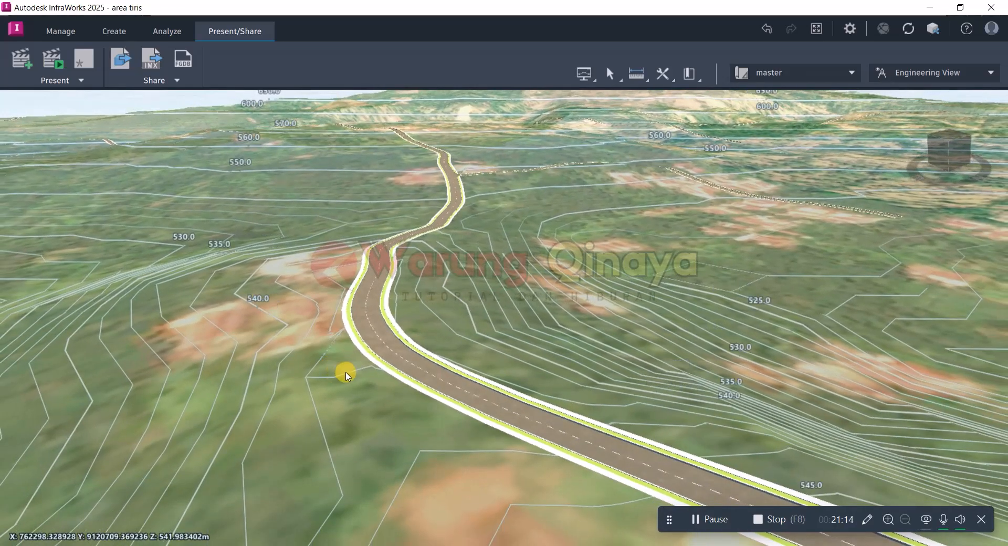
Add a proposal named alternatif1 alongside master, make it current, and view its road toward the distant hill.
click(849, 73)
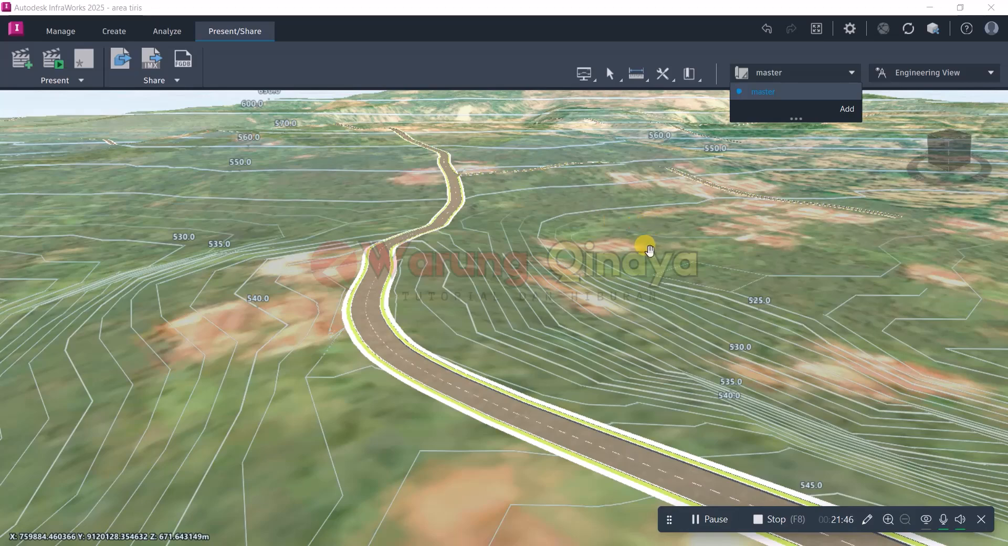
drag(687, 253, 277, 355)
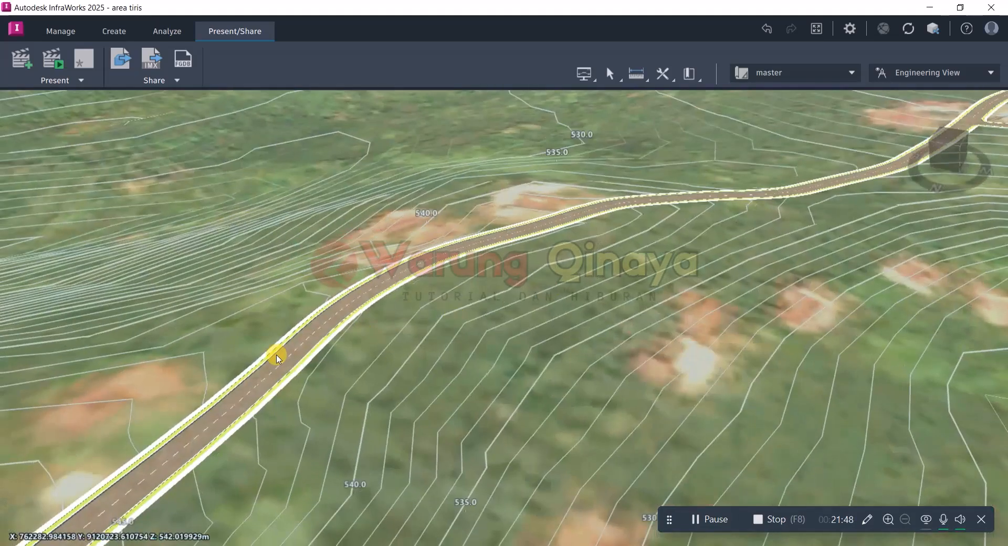
click(851, 74)
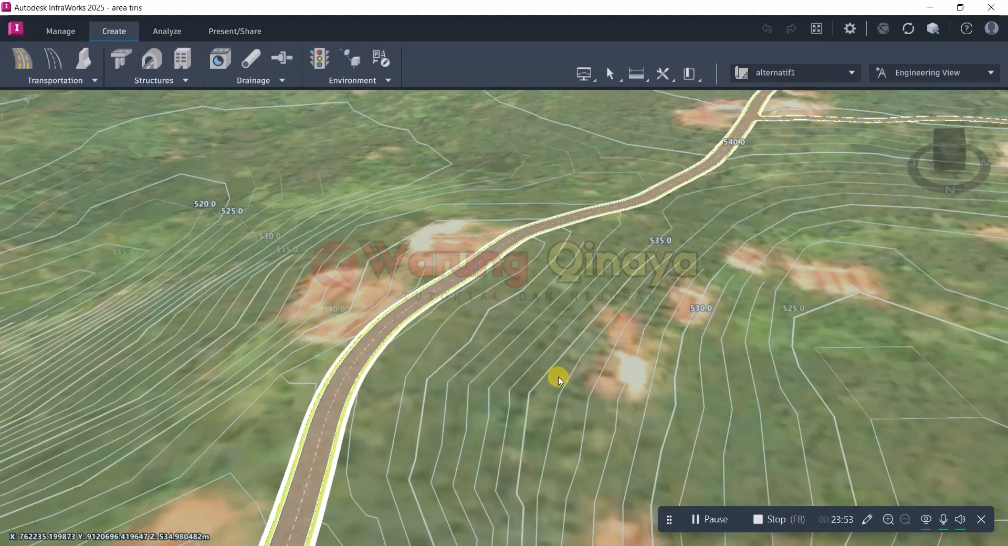
mouse_move(559, 379)
mouse_down()
mouse_move(614, 356)
mouse_move(513, 371)
mouse_move(321, 347)
mouse_move(416, 303)
mouse_move(450, 308)
mouse_move(467, 328)
mouse_up()
mouse_move(343, 288)
mouse_down()
mouse_move(508, 291)
mouse_move(657, 307)
mouse_up()
drag(471, 354, 509, 429)
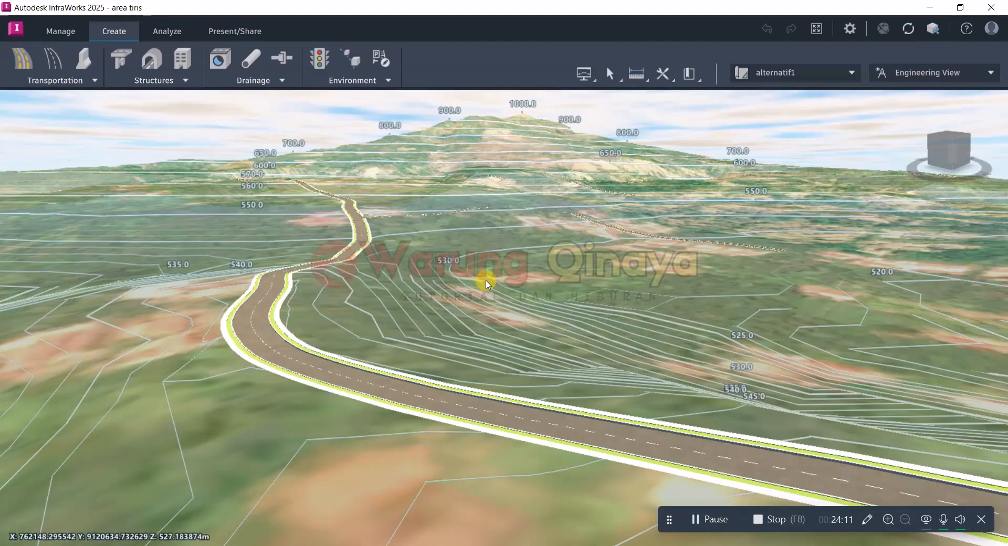